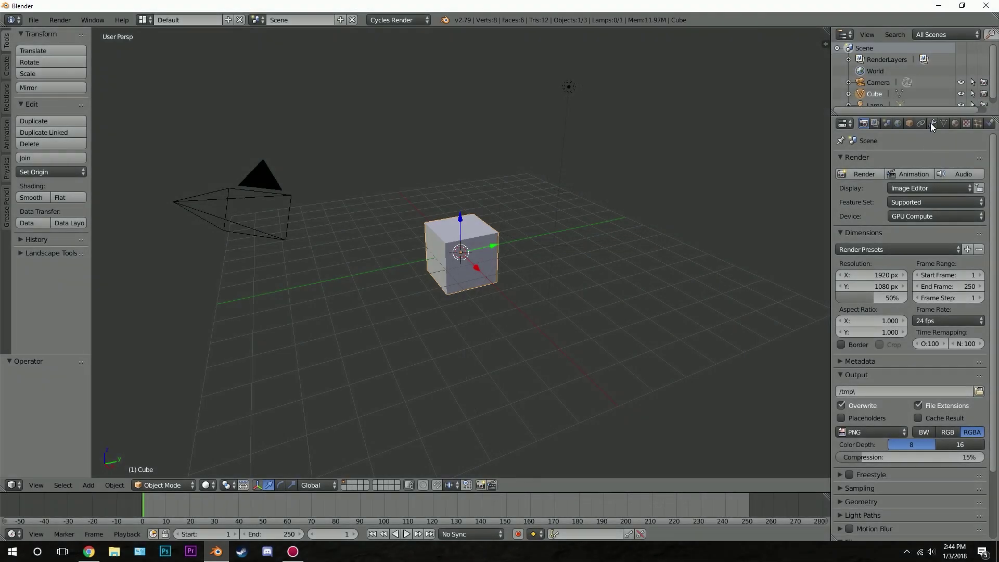
# - Add a Subdivision Surface modifier to the cube with View and Render levels both at 6
pyautogui.click(932, 124)
pyautogui.click(888, 160)
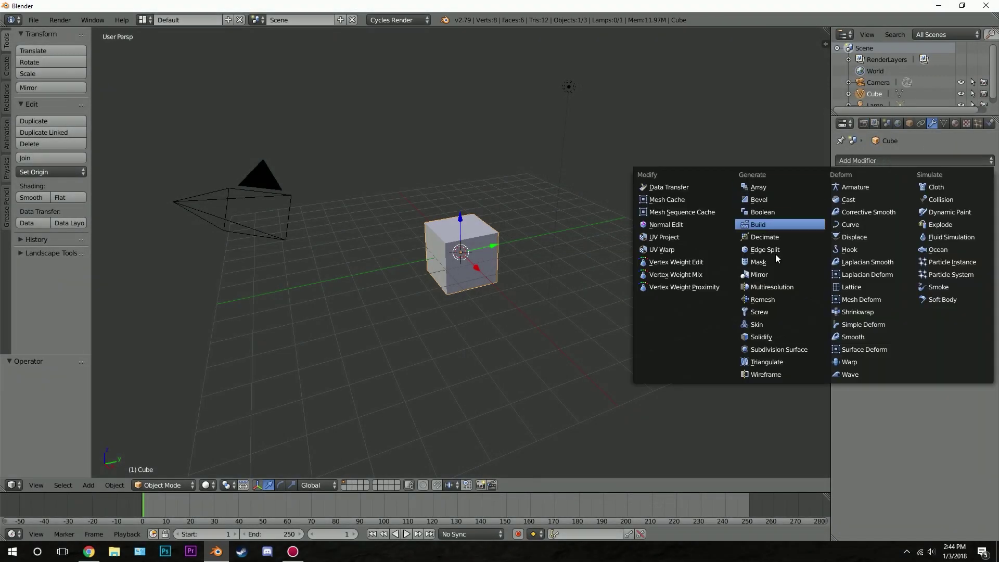
pyautogui.click(781, 349)
pyautogui.press('n')
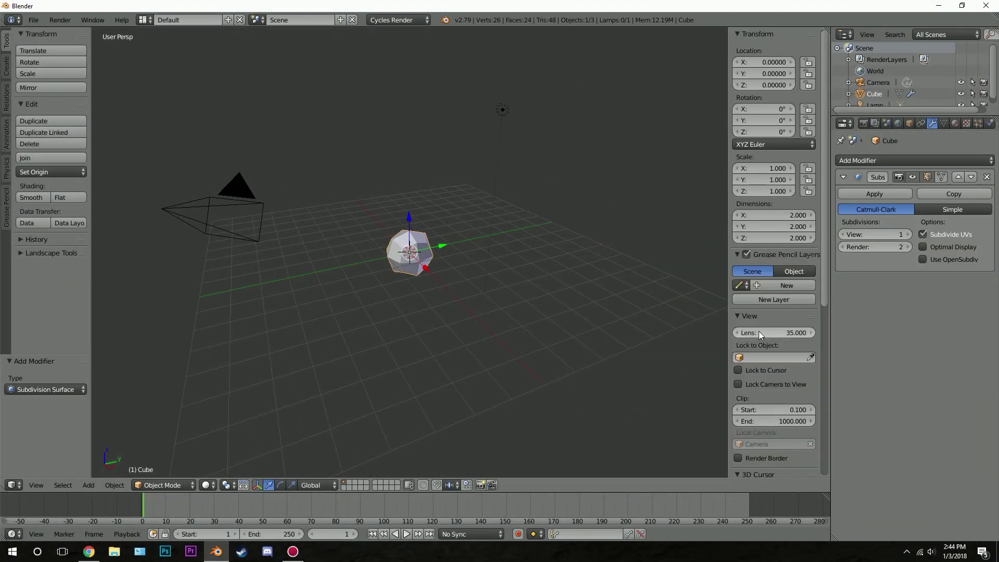
pyautogui.scroll(-6, 773, 385)
pyautogui.scroll(-4, 776, 406)
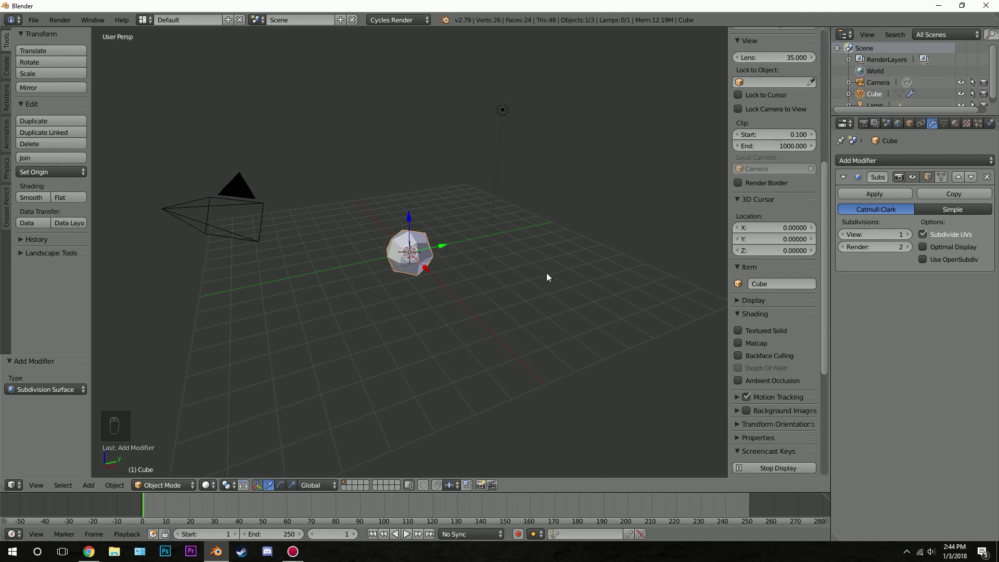
pyautogui.press('n')
pyautogui.scroll(2, 601, 282)
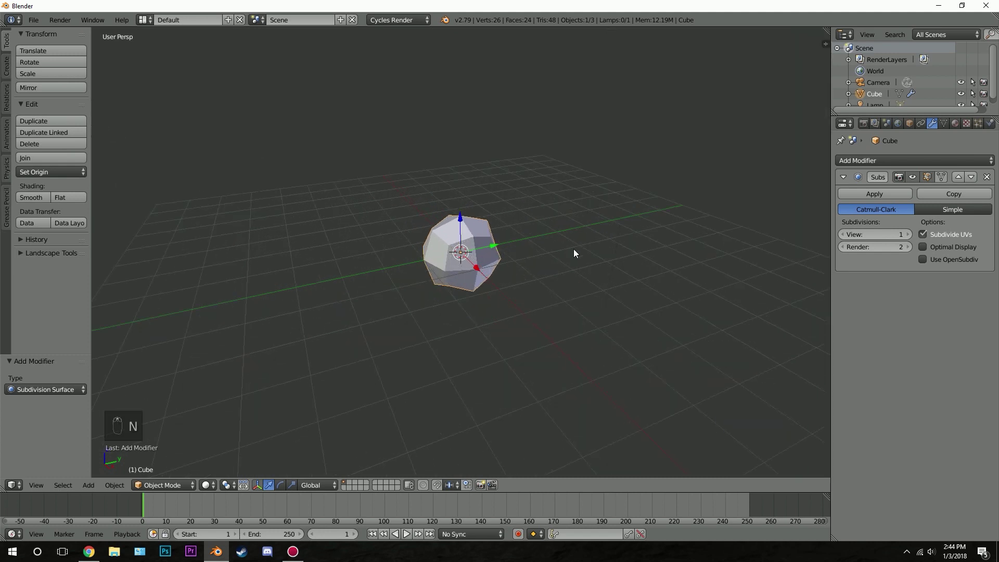
pyautogui.moveTo(906, 234); pyautogui.dragTo(958, 235)
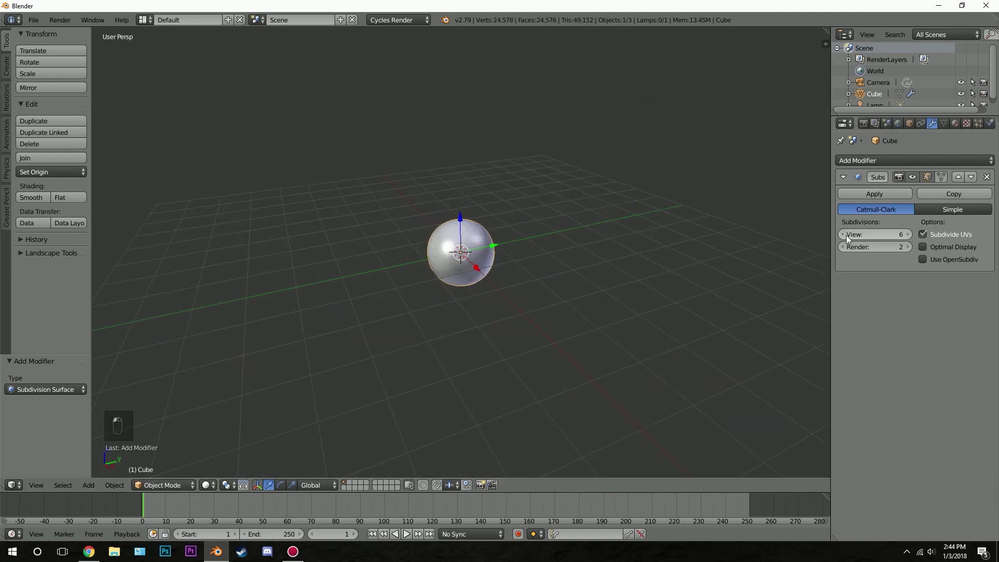
pyautogui.moveTo(855, 247); pyautogui.dragTo(911, 247)
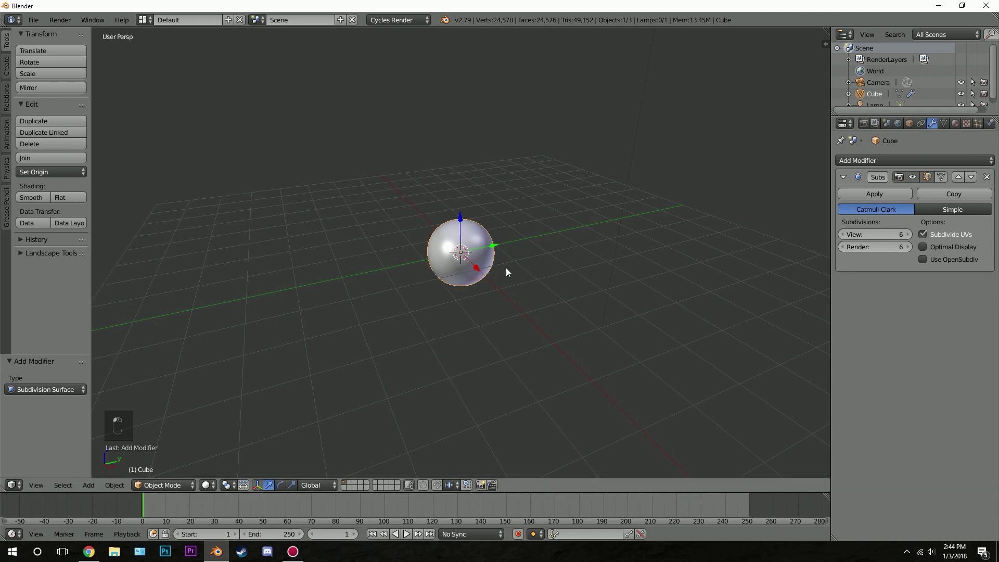
pyautogui.moveTo(461, 270); pyautogui.dragTo(542, 266, button='middle')
pyautogui.scroll(5, 541, 267)
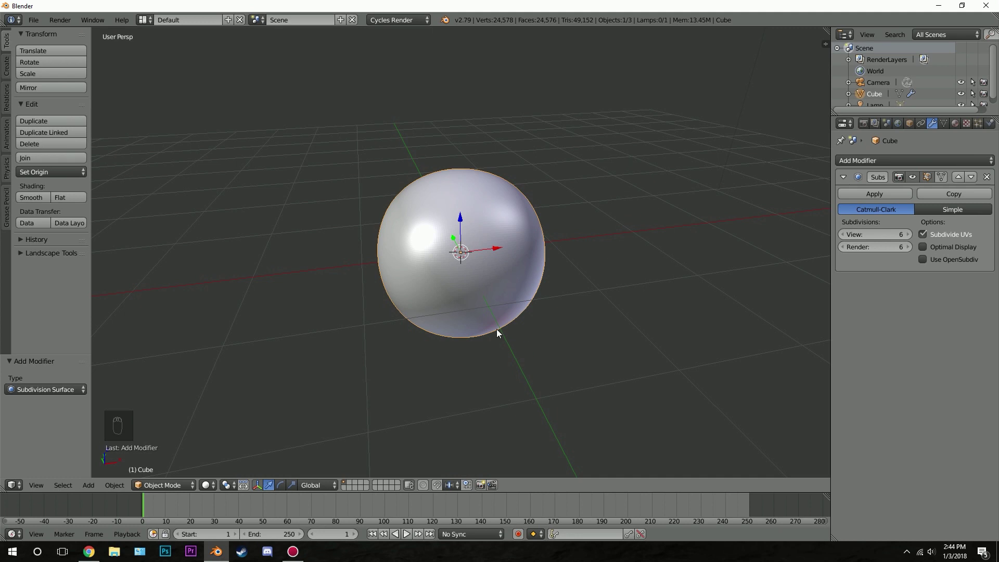
pyautogui.scroll(-2, 544, 289)
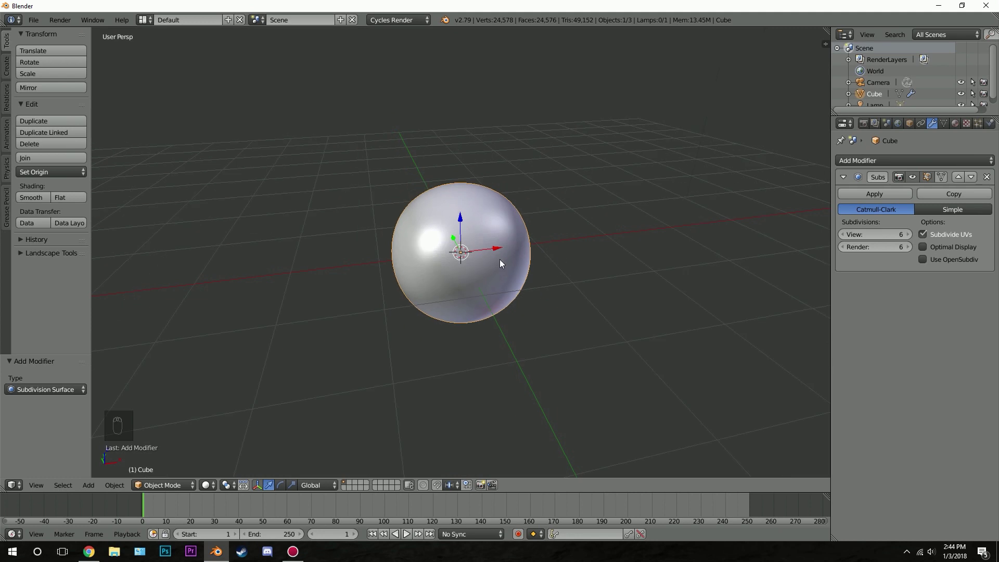
# - Toggle into Edit Mode and back, then shade the sphere smooth
pyautogui.press('Tab')
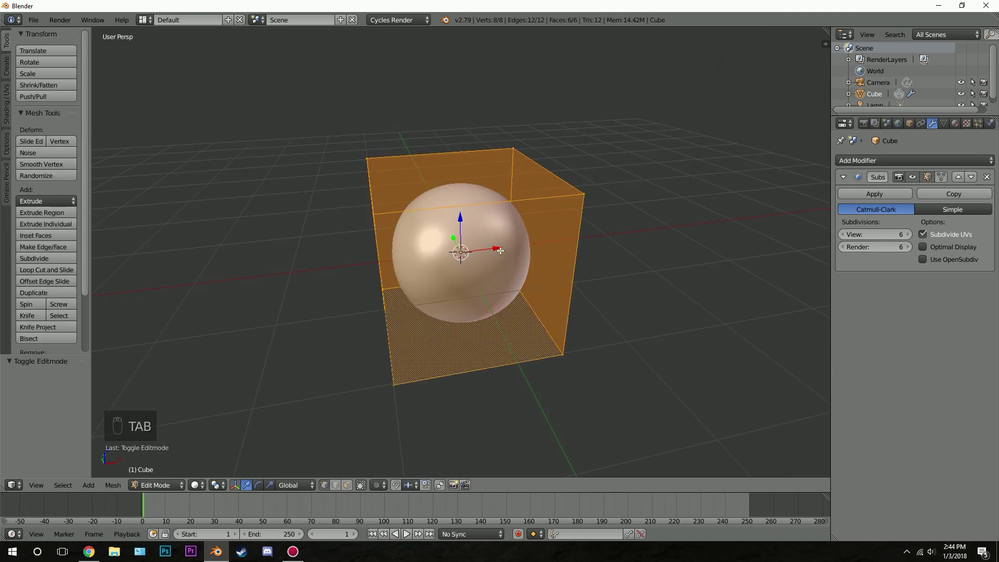
pyautogui.press('u')
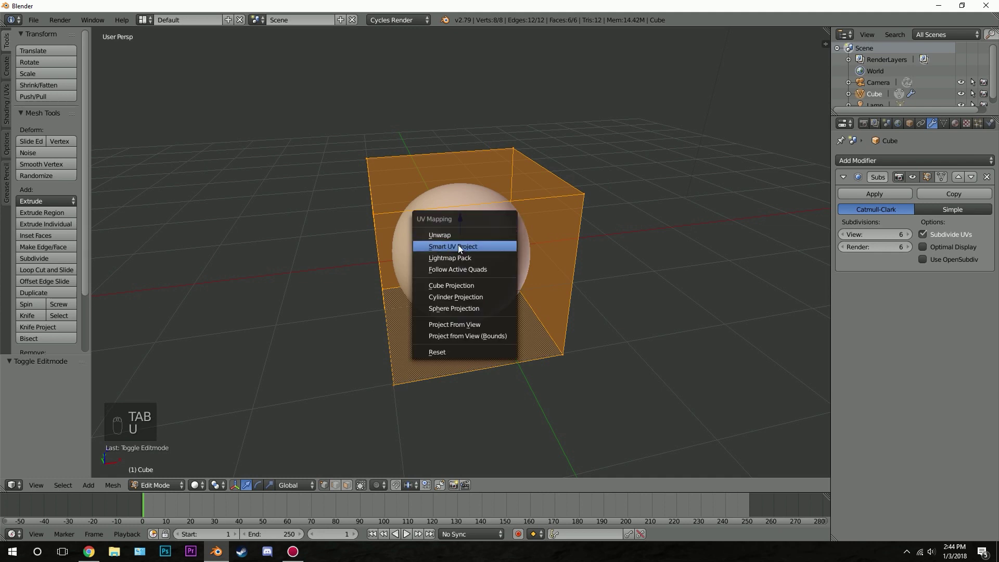
pyautogui.press('Tab')
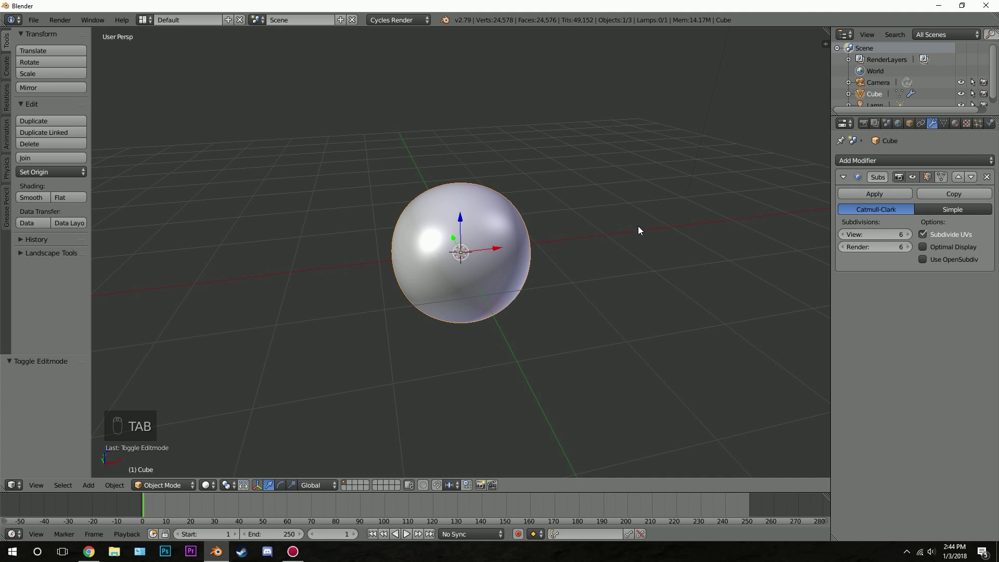
pyautogui.moveTo(618, 217); pyautogui.dragTo(557, 208, button='middle')
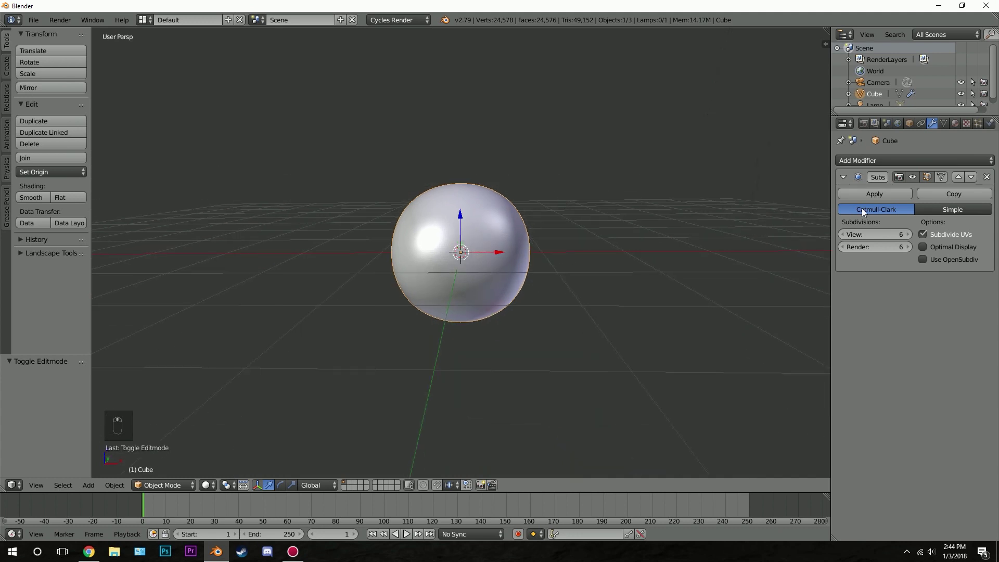
pyautogui.click(33, 195)
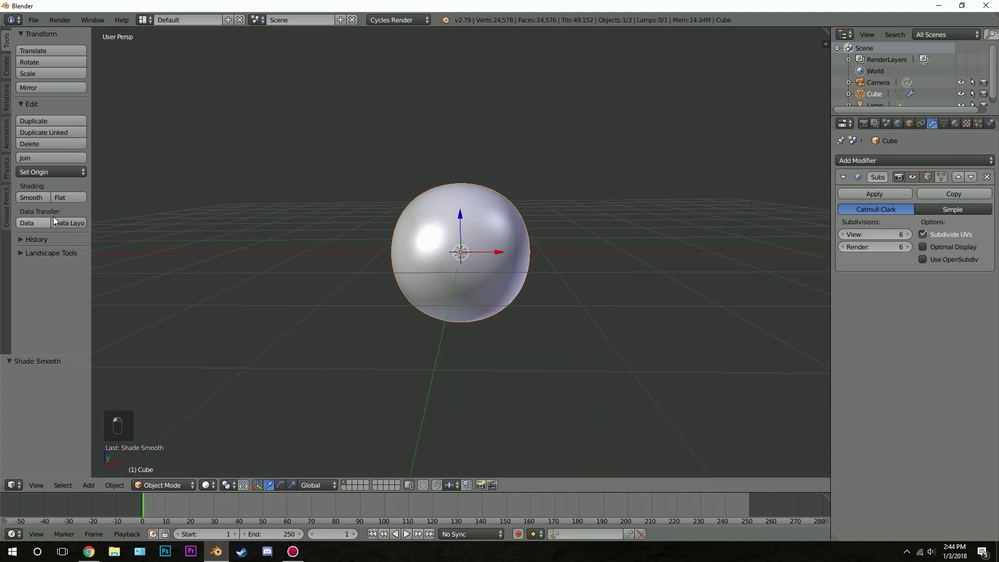
# - Frame the sphere in a front orthographic view, then bring up the 'bb8 blueprint' image search in Chrome
pyautogui.press('t')
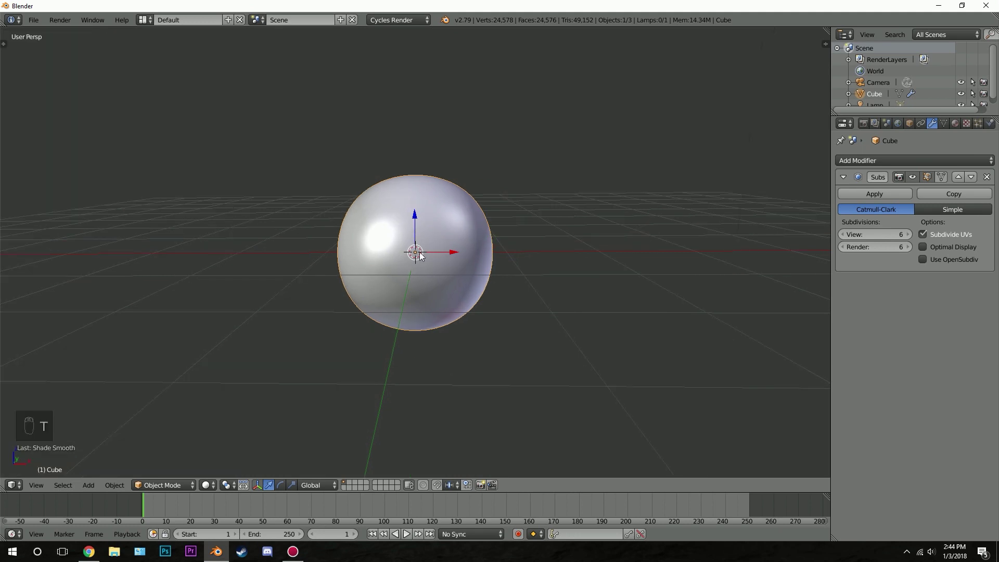
pyautogui.press('KP_1')
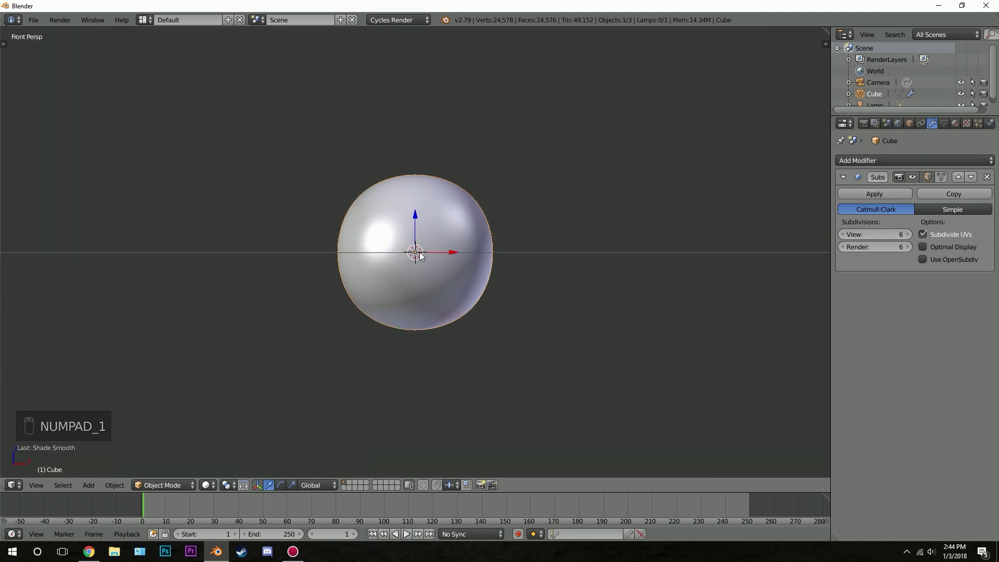
pyautogui.press('KP_5')
pyautogui.scroll(2, 429, 260)
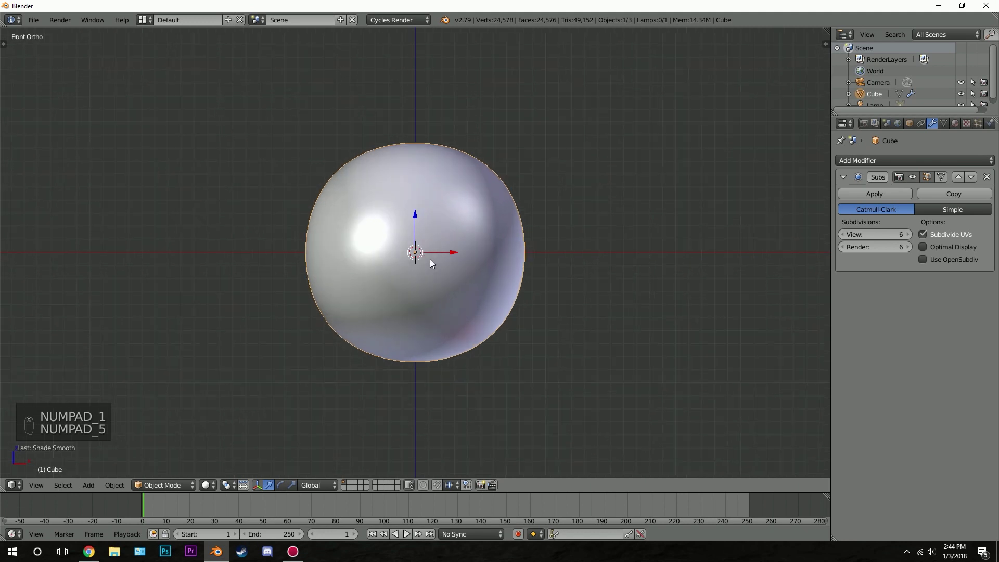
pyautogui.keyDown('shift'); pyautogui.moveTo(536, 100); pyautogui.dragTo(528, 160, button='middle'); pyautogui.keyUp('shift')
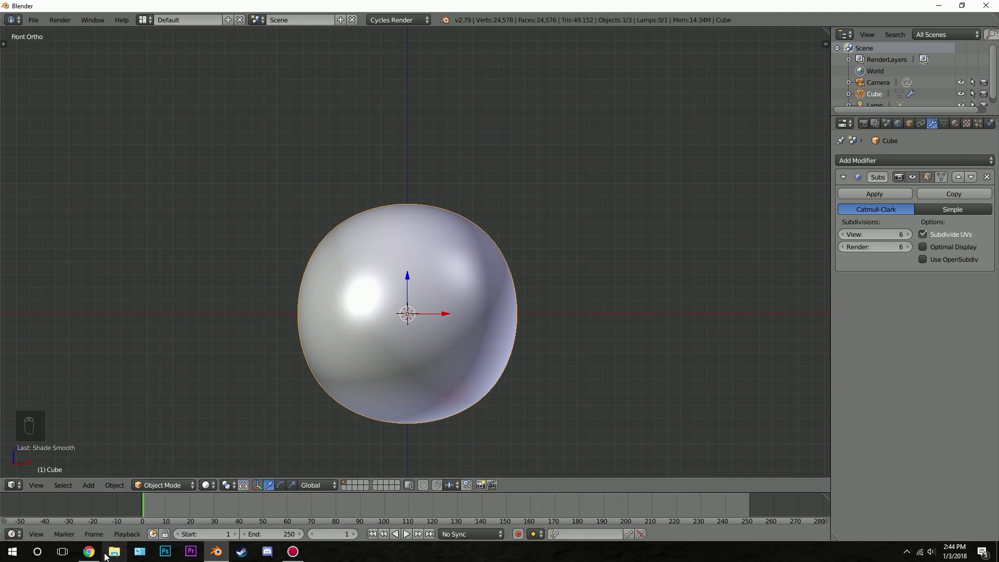
pyautogui.click(88, 551)
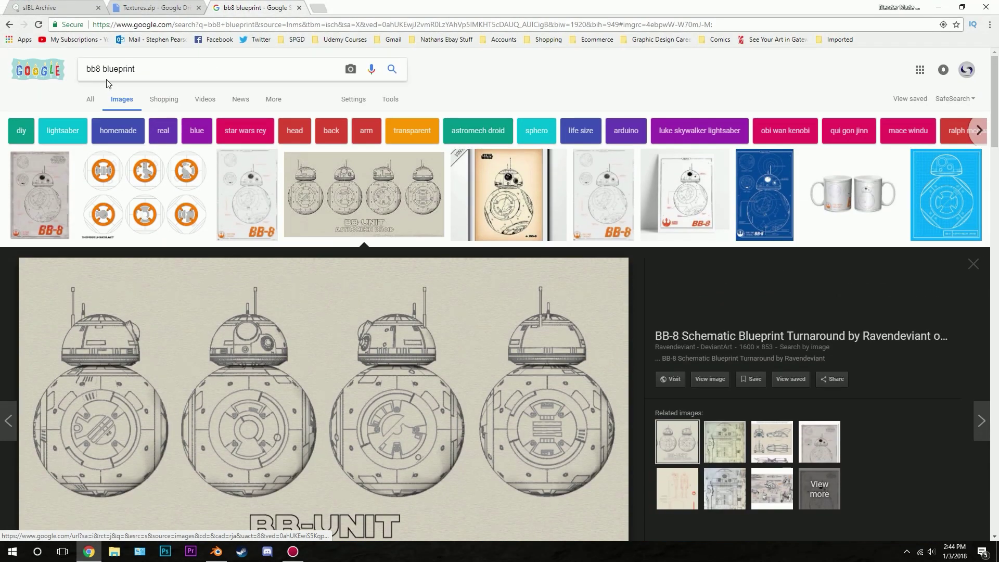
# - Reopen the BB-UNIT blueprint image preview in Google Images, then return to Blender
pyautogui.click(981, 266)
pyautogui.scroll(-2, 720, 268)
pyautogui.scroll(2, 511, 250)
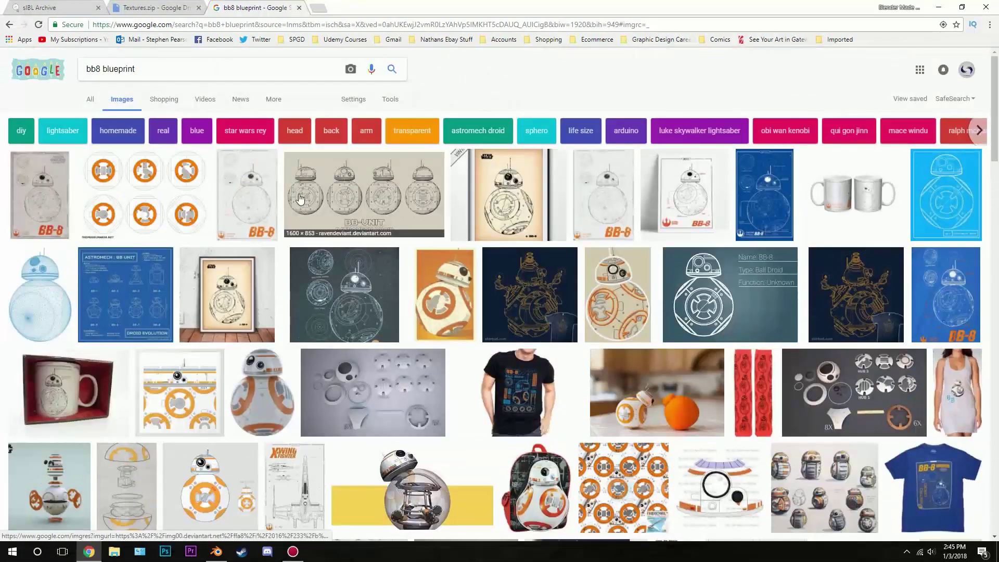
pyautogui.click(300, 197)
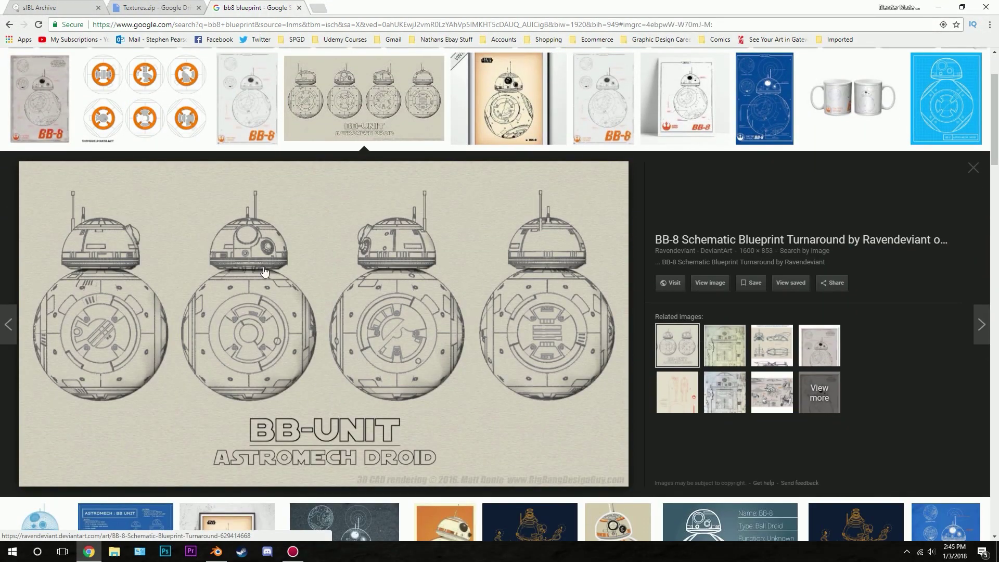
pyautogui.rightClick(346, 253)
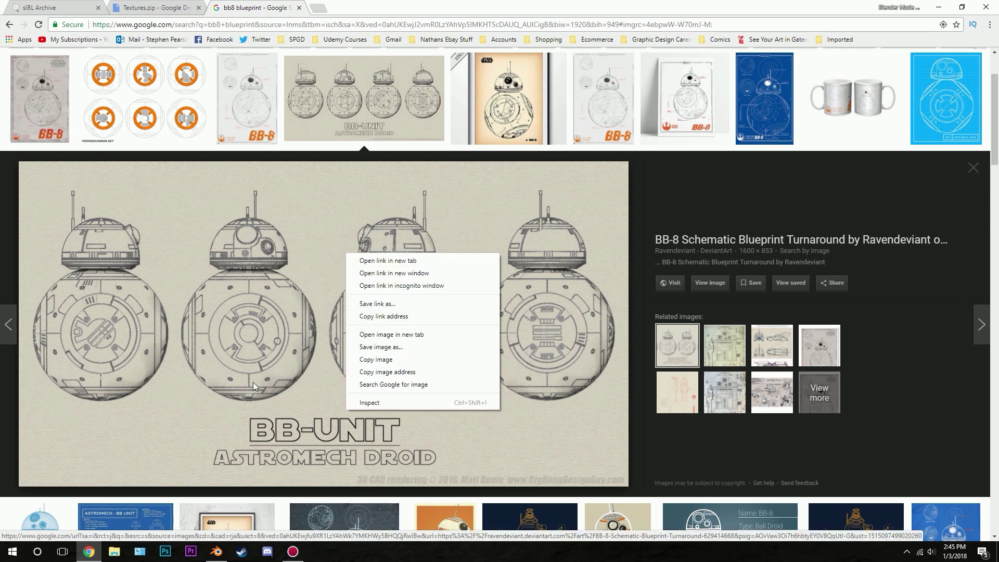
pyautogui.click(216, 552)
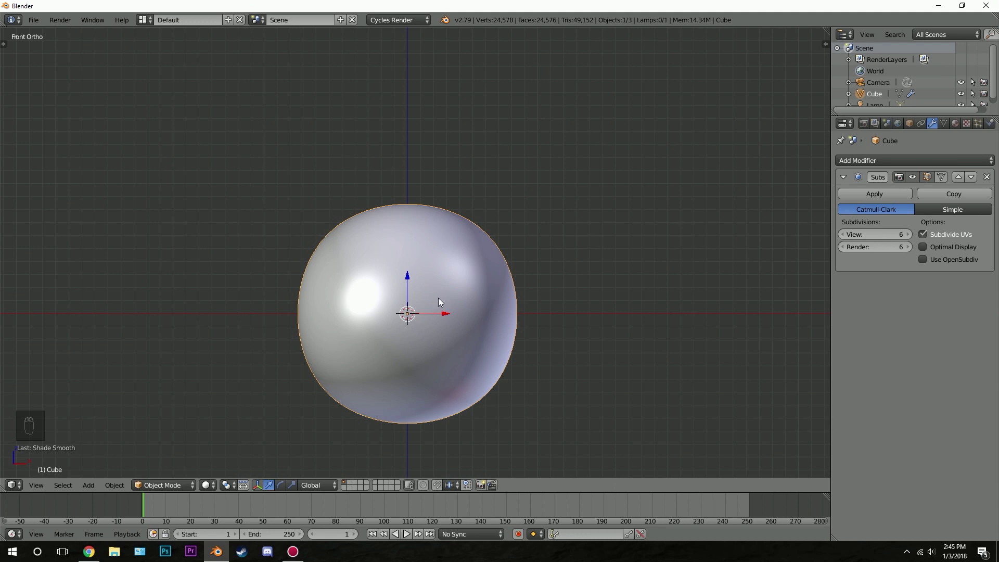
# - Load the BB-8 schematic blueprint jpg from the bb8 folder as the viewport background image
pyautogui.scroll(-3, 473, 258)
pyautogui.press('n')
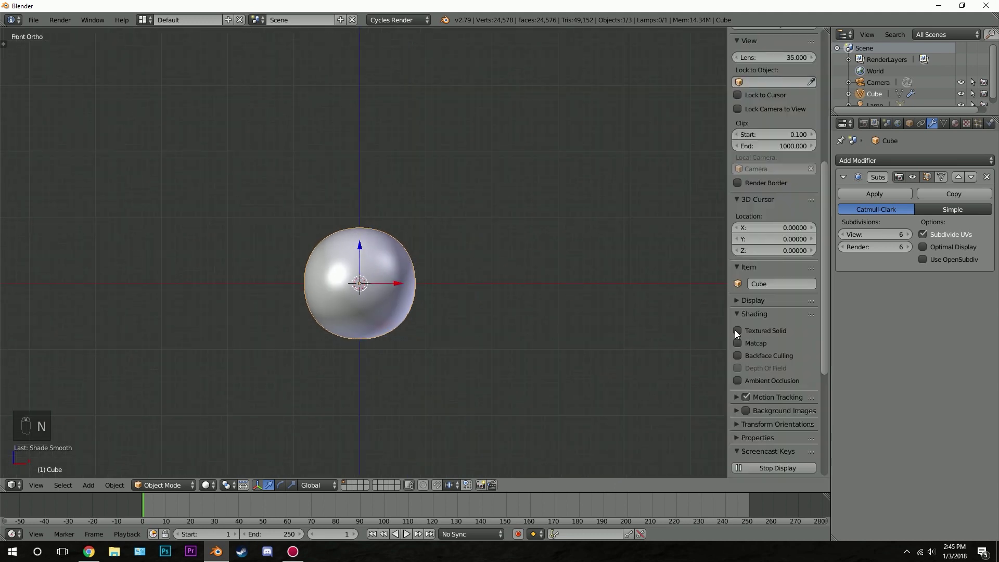
pyautogui.scroll(-1, 762, 284)
pyautogui.scroll(-2, 762, 284)
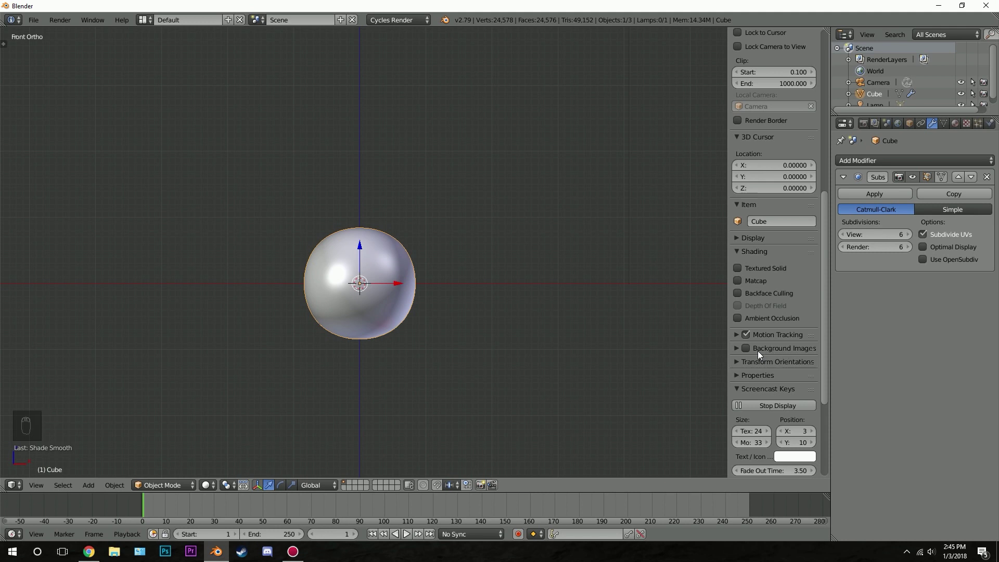
pyautogui.click(775, 347)
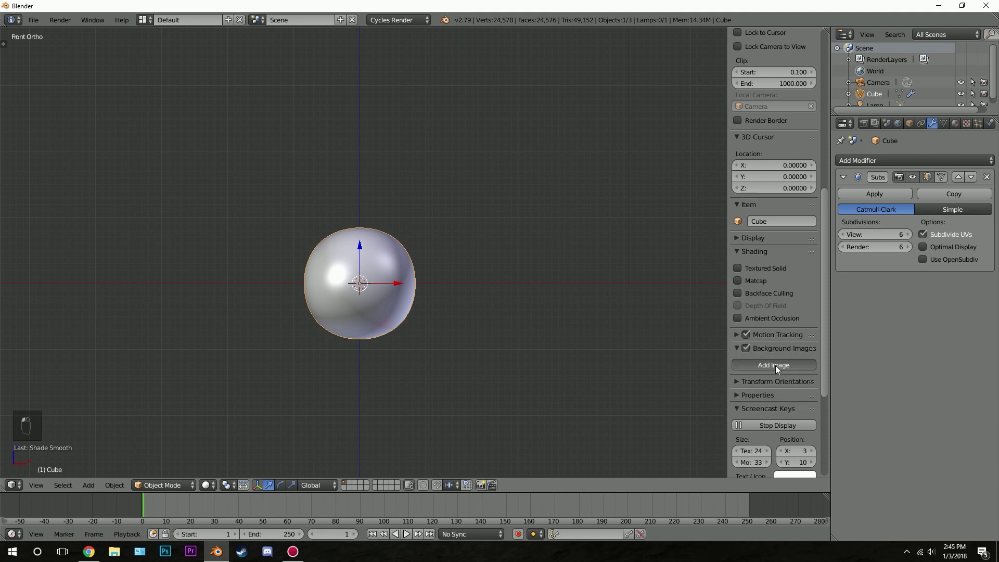
pyautogui.click(776, 365)
pyautogui.click(786, 428)
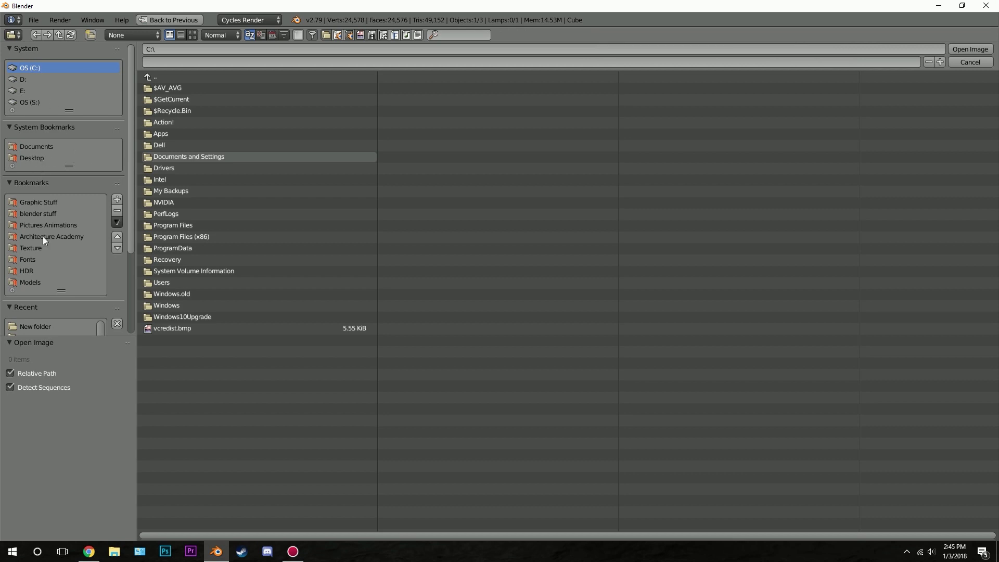
pyautogui.scroll(-2, 47, 270)
pyautogui.click(32, 296)
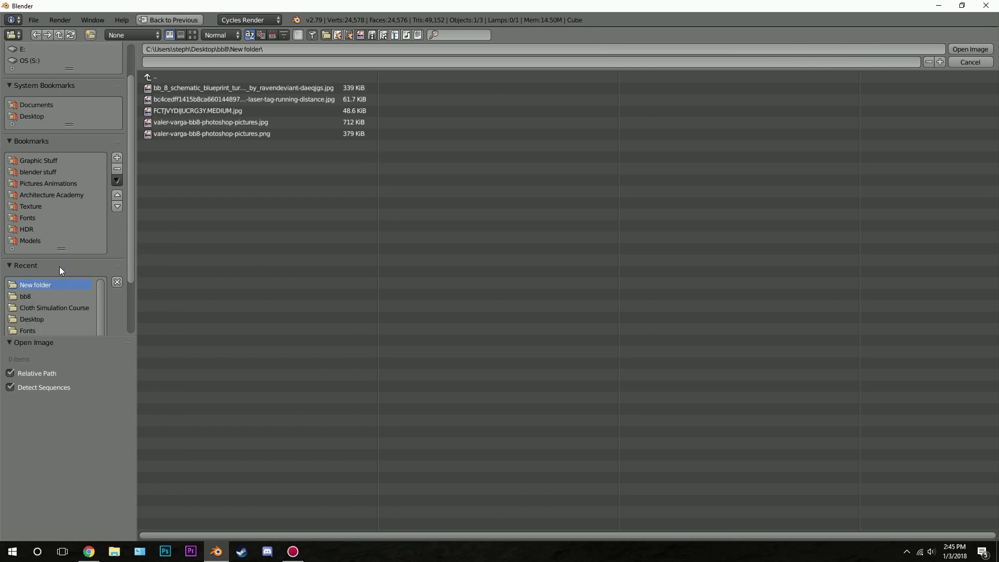
pyautogui.click(192, 35)
pyautogui.doubleClick(276, 110)
# - Move and scale the sphere onto the middle droid's body in the blueprint
pyautogui.scroll(3, 438, 231)
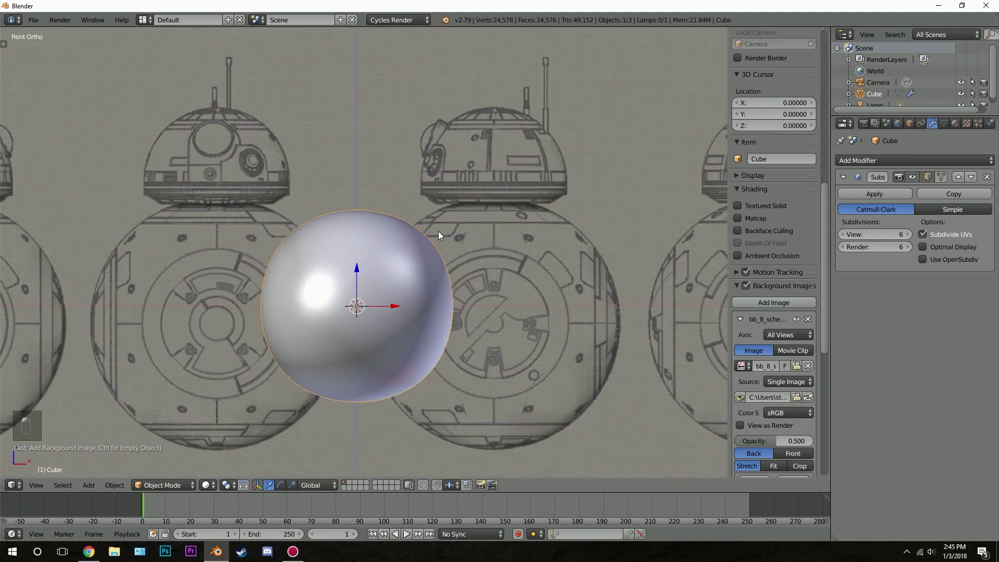
pyautogui.keyDown('shift'); pyautogui.moveTo(385, 263); pyautogui.dragTo(366, 164, button='middle'); pyautogui.keyUp('shift')
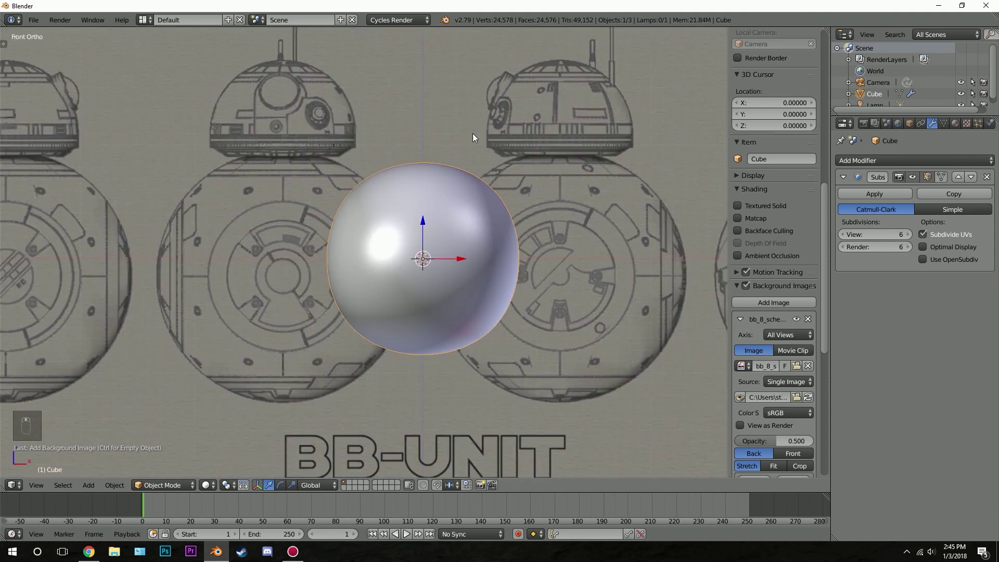
pyautogui.keyDown('shift'); pyautogui.moveTo(399, 249); pyautogui.dragTo(514, 244, button='middle'); pyautogui.keyUp('shift')
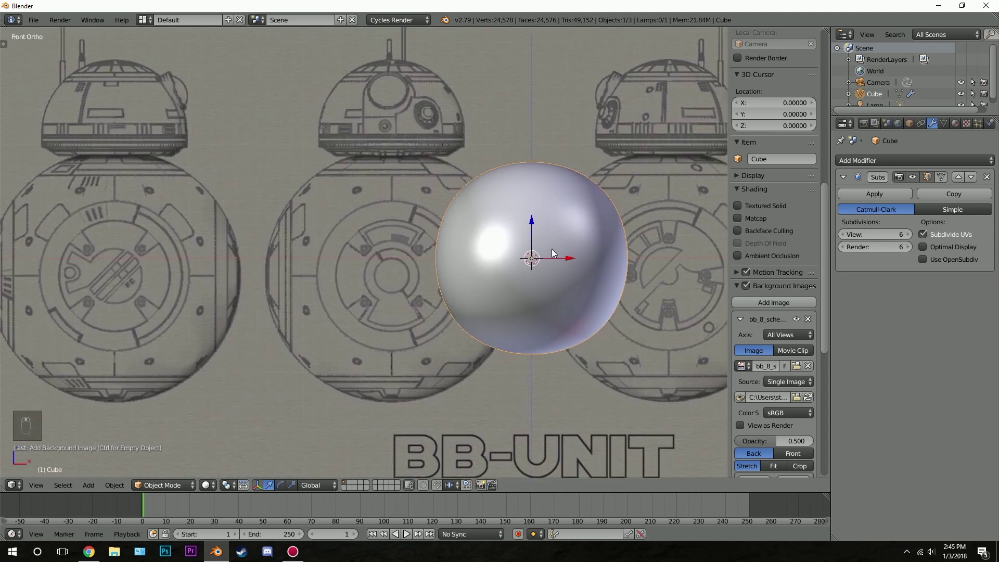
pyautogui.press('g')
pyautogui.click(422, 268)
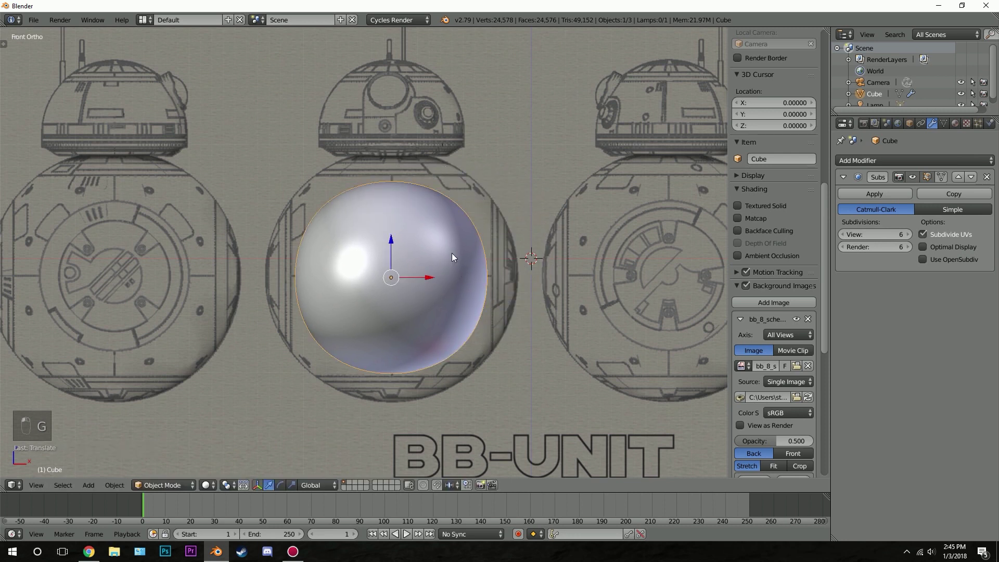
pyautogui.press('s')
pyautogui.click(573, 198)
# - Switch to wireframe, raise the body sphere slightly, deselect it, hide the side panel and bring up the Add menu
pyautogui.press('z')
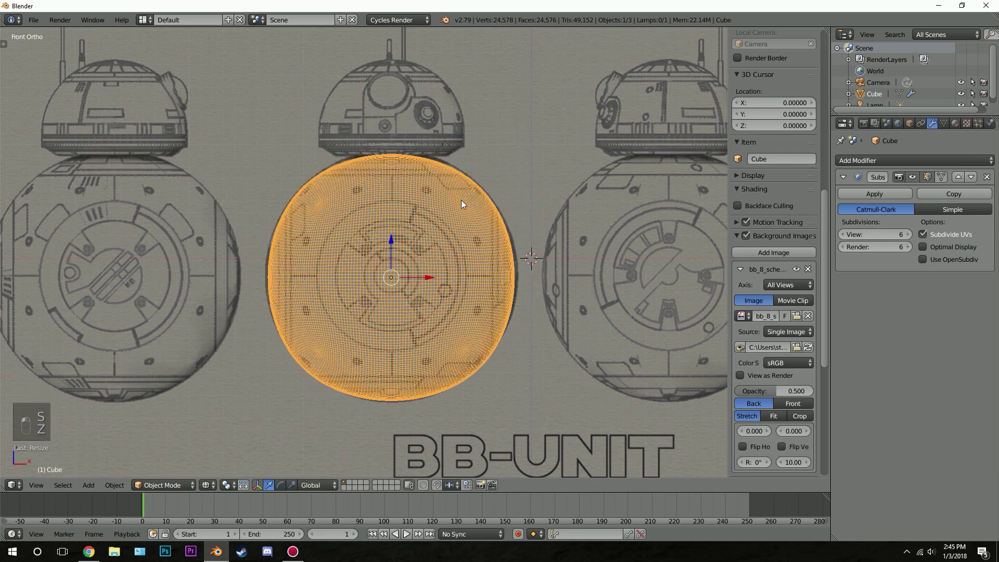
pyautogui.press('g')
pyautogui.click(462, 199)
pyautogui.scroll(-1, 553, 204)
pyautogui.press('a')
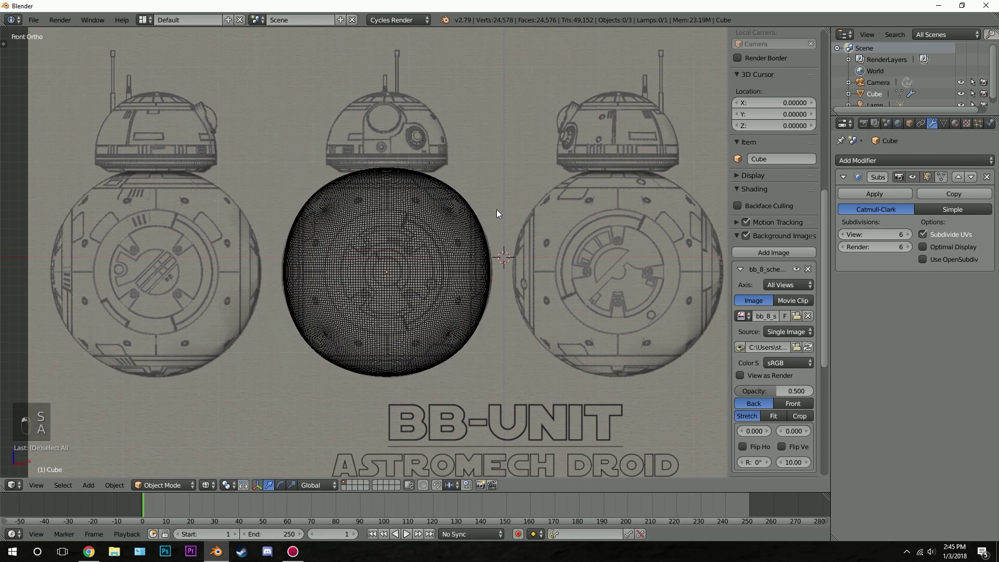
pyautogui.keyDown('shift'); pyautogui.moveTo(457, 106); pyautogui.dragTo(464, 157, button='middle'); pyautogui.keyUp('shift')
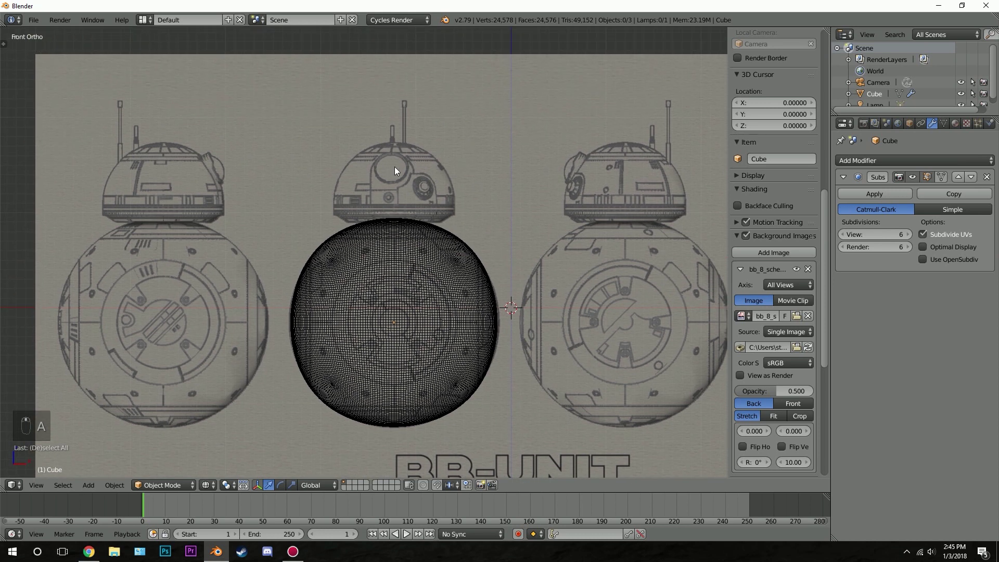
pyautogui.press('n')
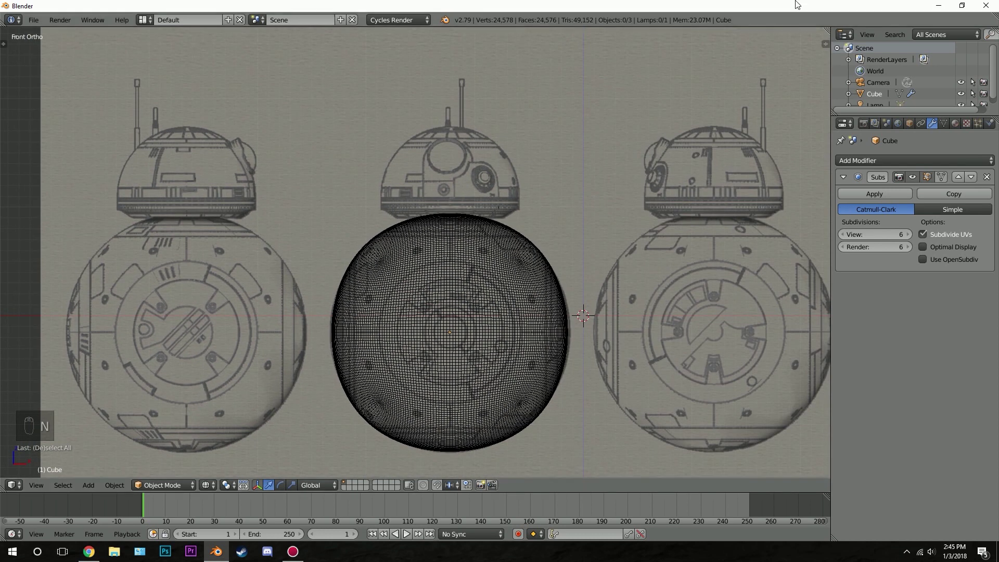
pyautogui.keyDown('shift'); pyautogui.moveTo(510, 174); pyautogui.dragTo(455, 177, button='middle'); pyautogui.keyUp('shift')
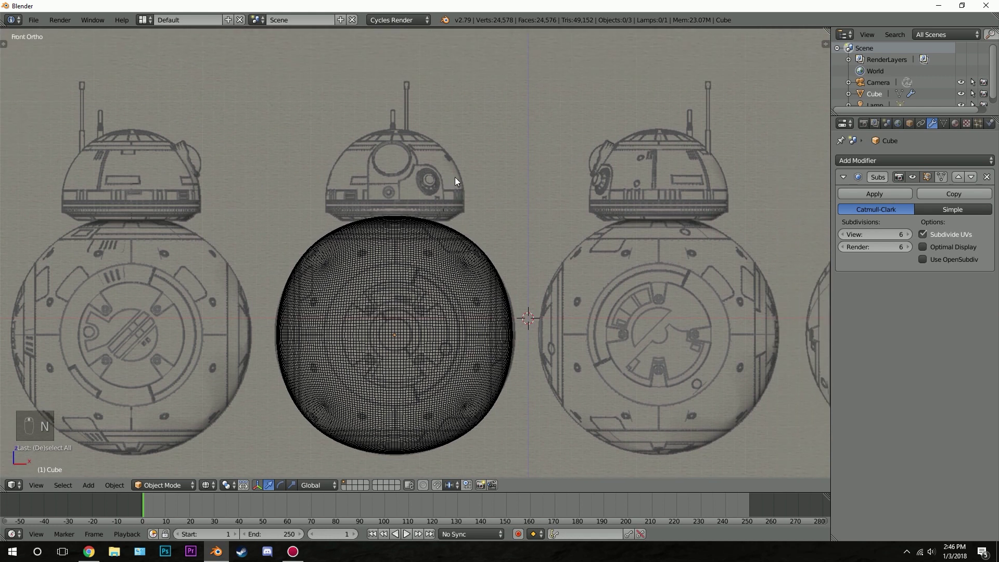
pyautogui.hotkey('shift', 'a')
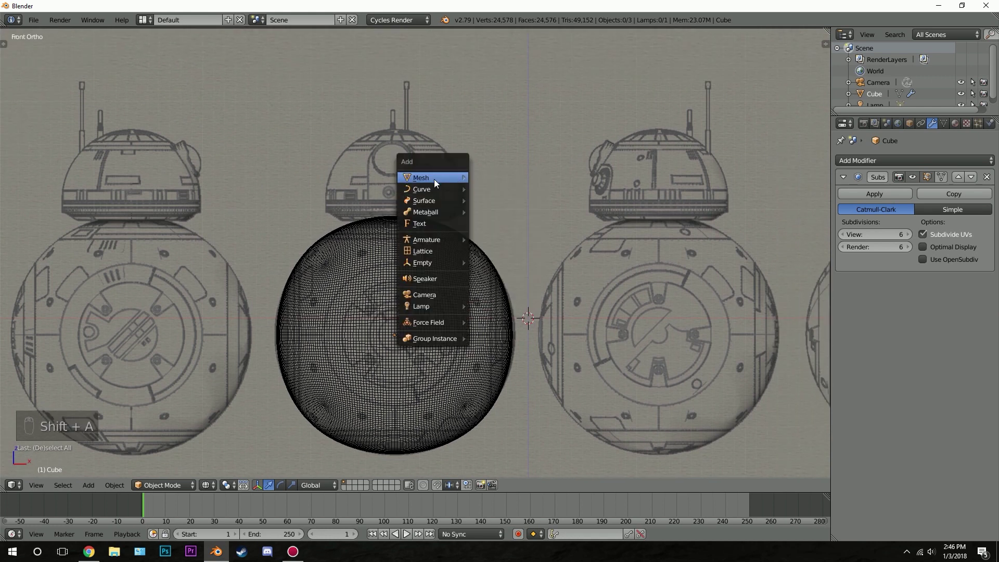
# - Add a UV sphere from the Mesh menu and centre it in view
pyautogui.moveTo(439, 179)
pyautogui.click(522, 211)
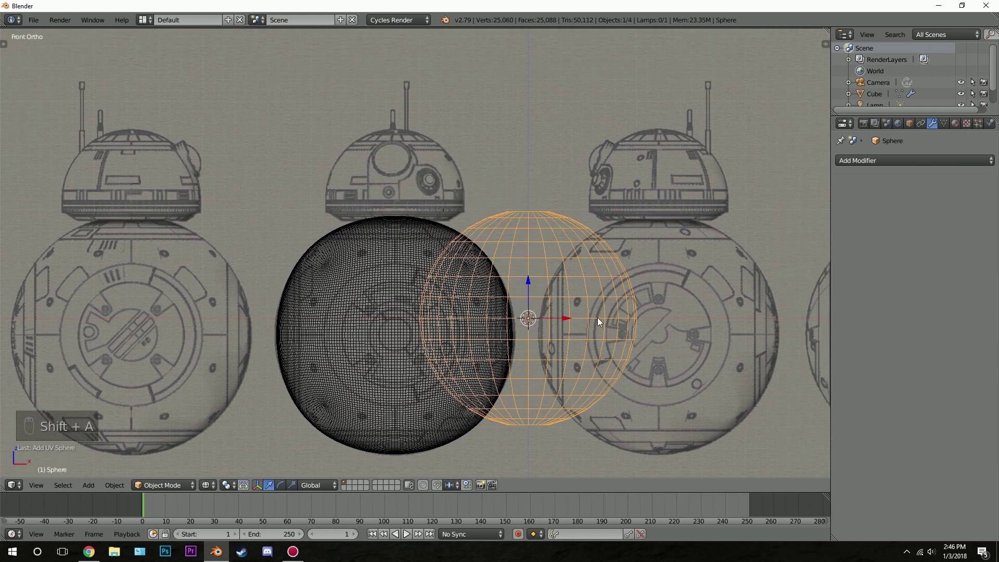
pyautogui.keyDown('shift'); pyautogui.moveTo(594, 326); pyautogui.dragTo(428, 284, button='middle'); pyautogui.keyUp('shift')
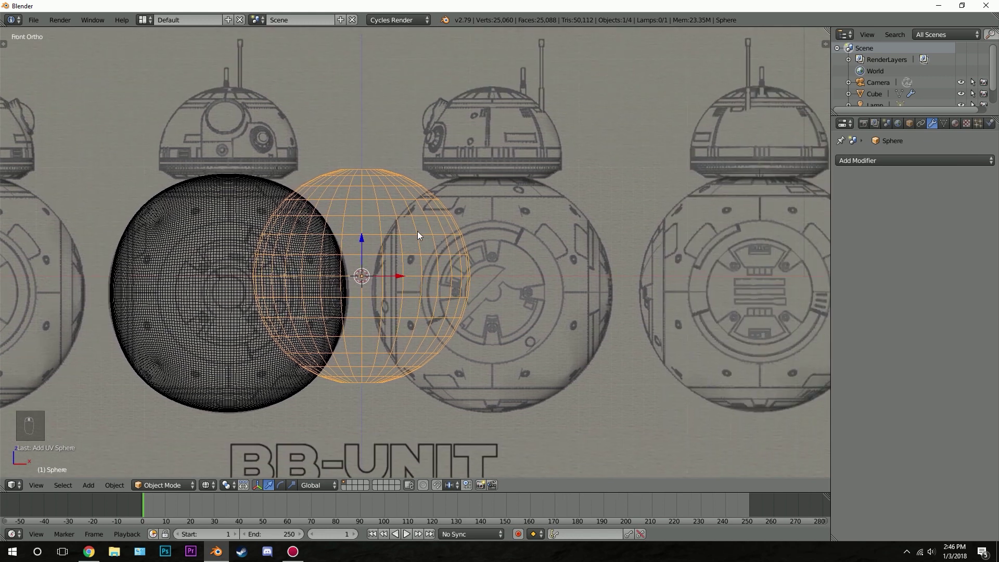
# - Delete the UV sphere's lower-half vertices in Edit Mode, leaving a hemisphere
pyautogui.press('Tab')
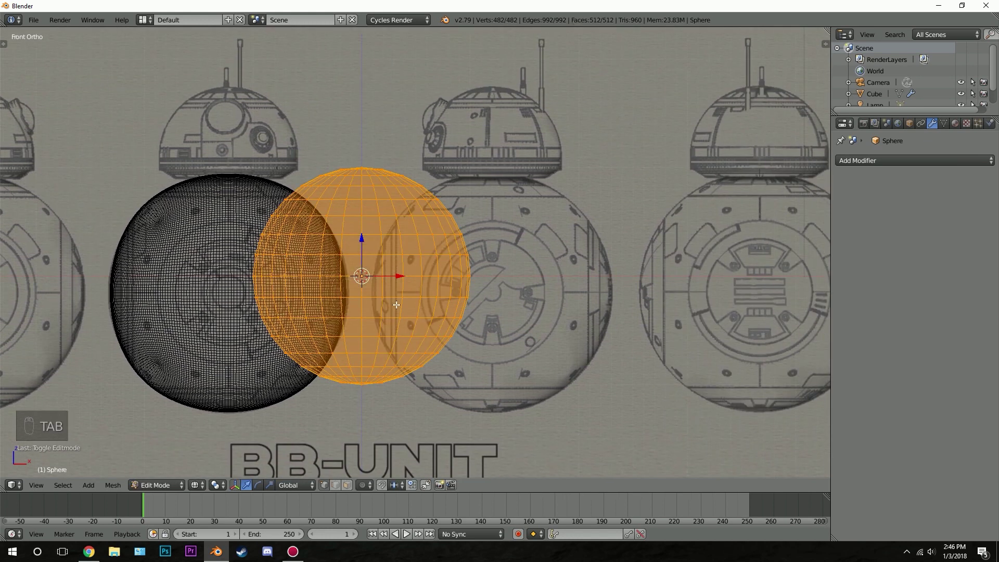
pyautogui.press('z')
pyautogui.press('z')
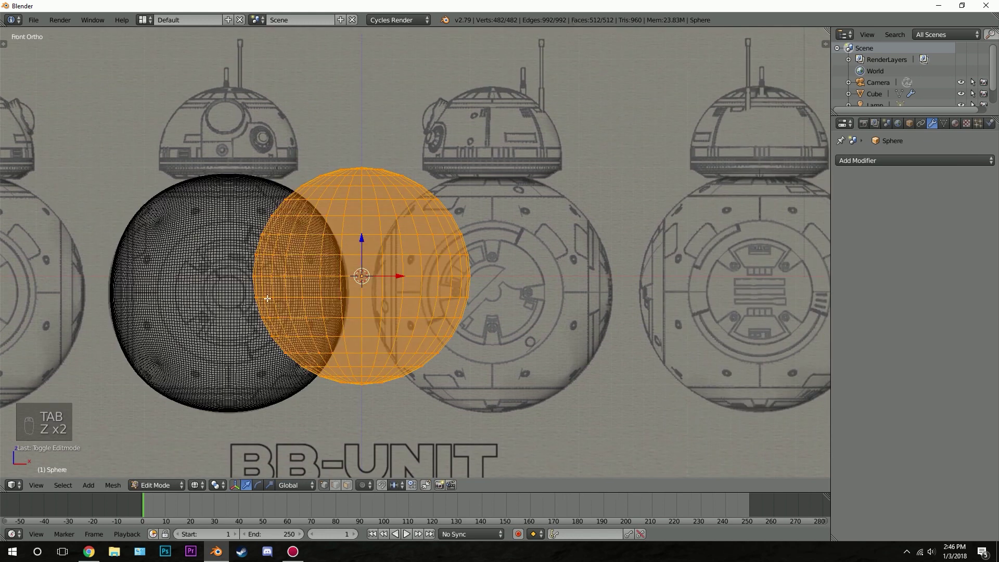
pyautogui.press('a')
pyautogui.press('b')
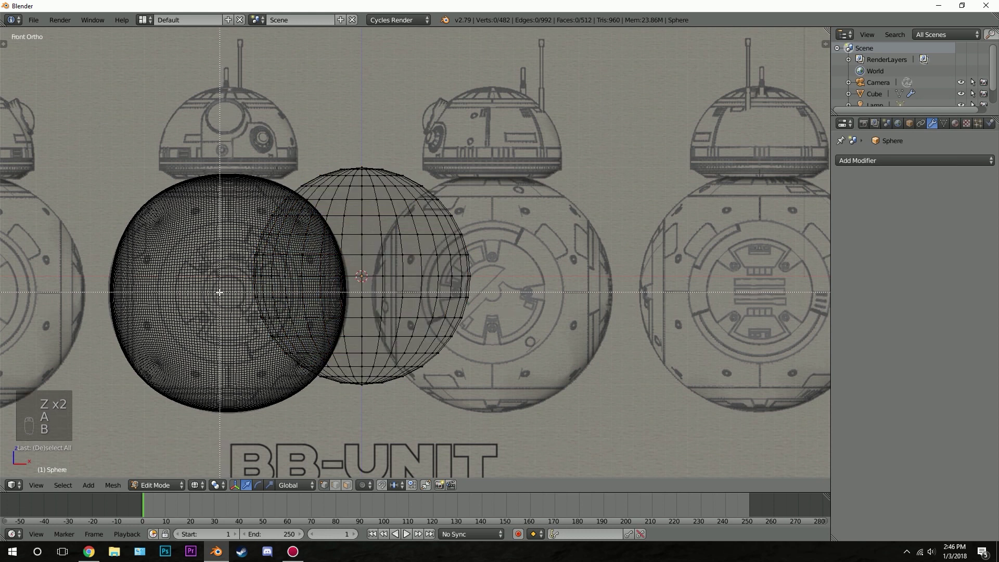
pyautogui.moveTo(220, 292); pyautogui.dragTo(621, 423)
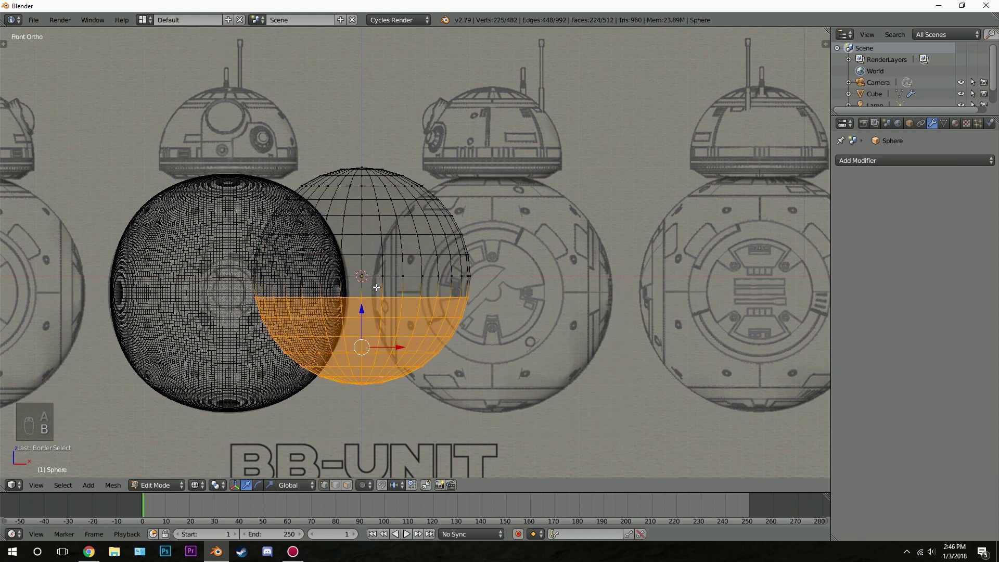
pyautogui.press('x')
pyautogui.click(362, 261)
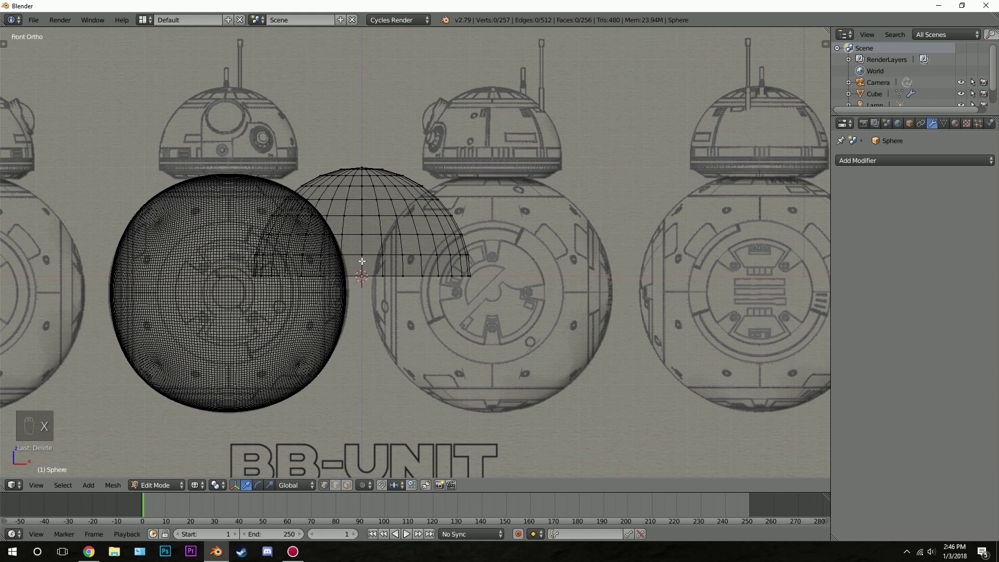
pyautogui.press('Tab')
pyautogui.keyDown('shift'); pyautogui.moveTo(311, 260); pyautogui.dragTo(454, 398, button='middle'); pyautogui.keyUp('shift')
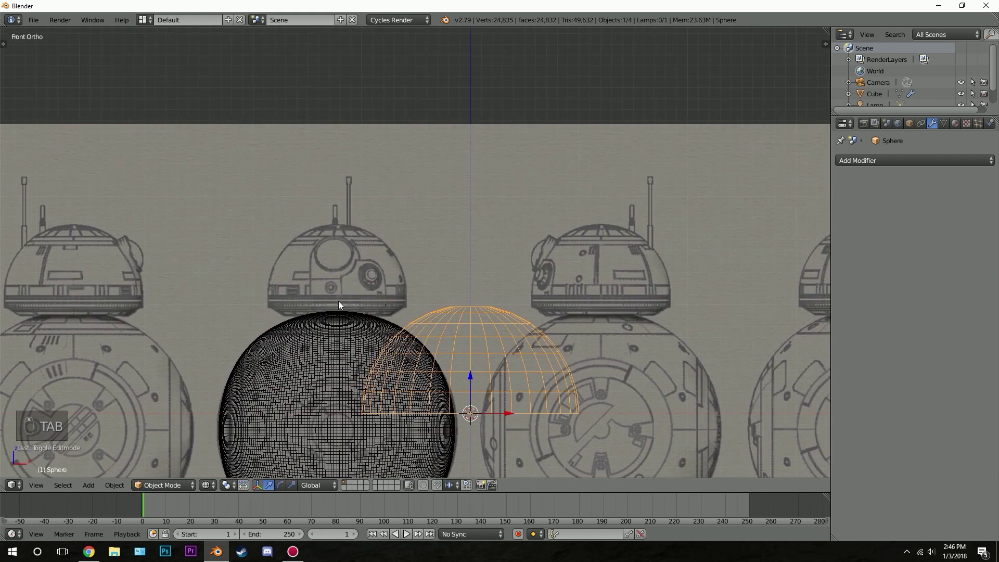
# - Place the hemisphere on top of the body sphere and resize it roughly to the head
pyautogui.press('g')
pyautogui.click(390, 319)
pyautogui.scroll(4, 509, 191)
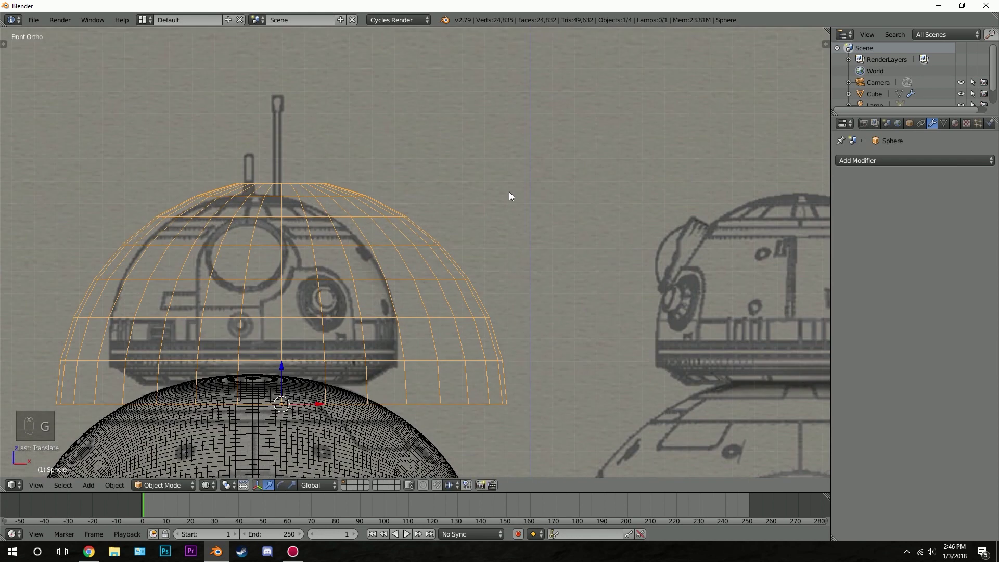
pyautogui.press('s')
pyautogui.click(568, 177)
pyautogui.press('g')
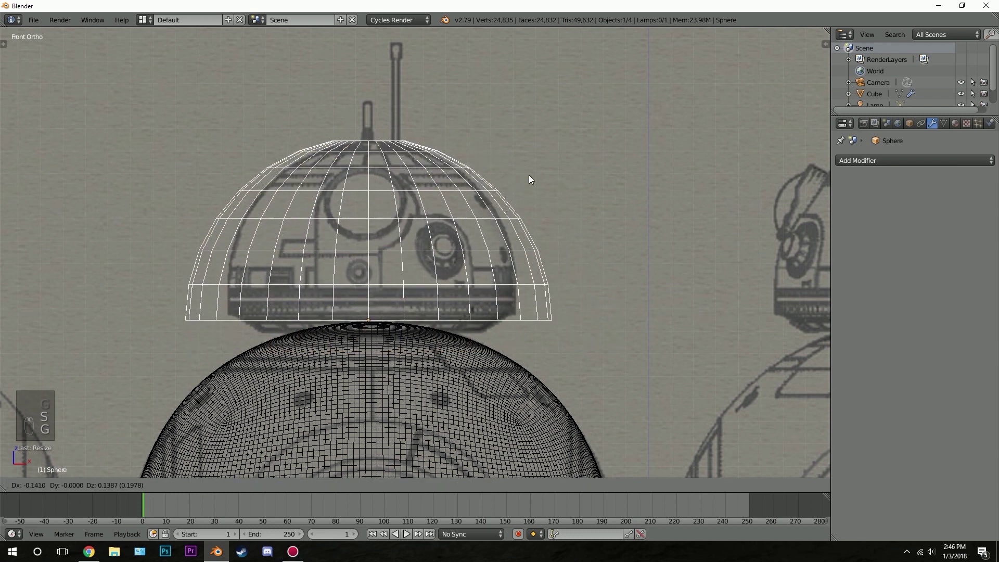
pyautogui.click(532, 176)
pyautogui.press('g')
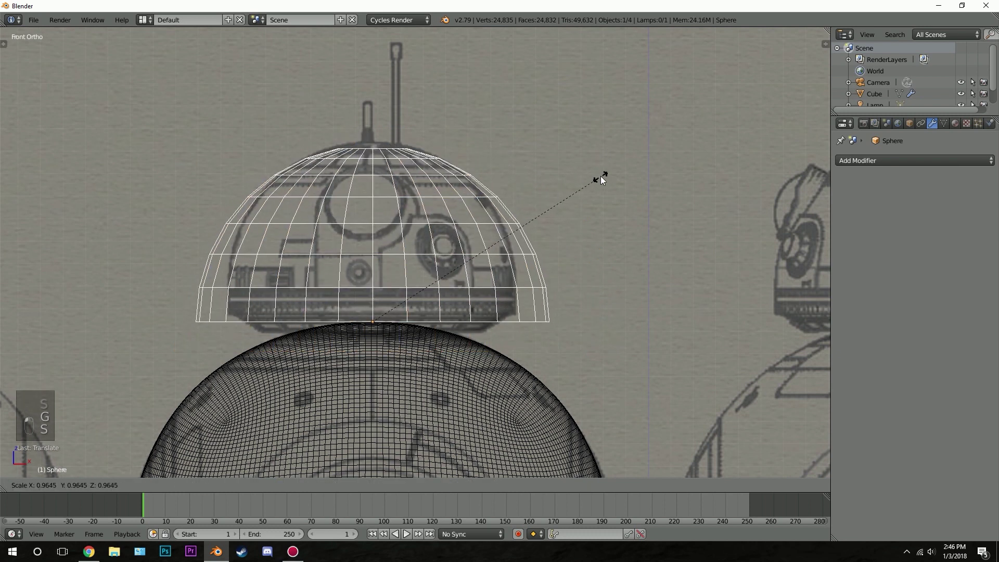
pyautogui.click(604, 177)
pyautogui.press('s')
pyautogui.click(602, 178)
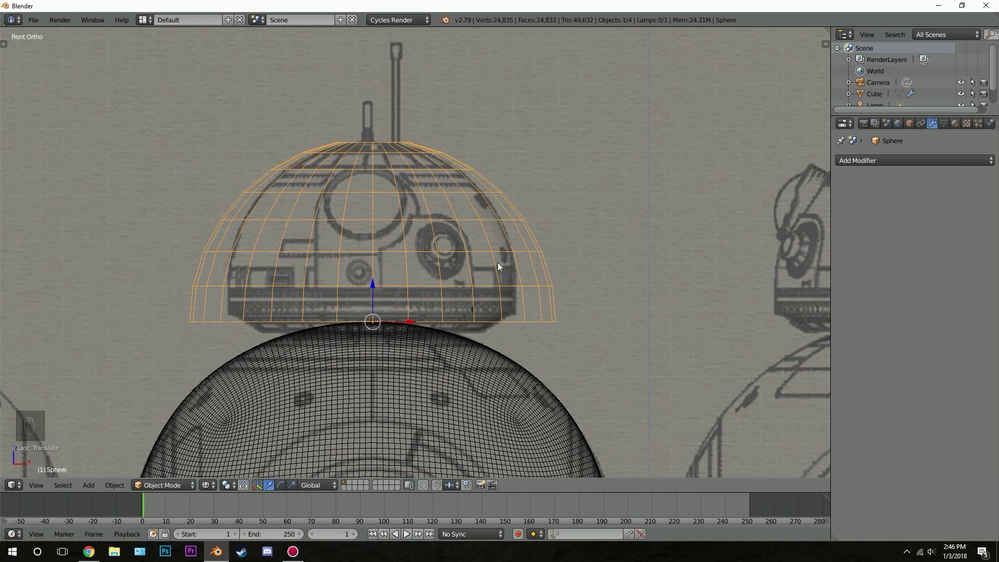
# - Narrow the dome's width excluding Z, then adjust its height and vertical position along Z
pyautogui.press('s')
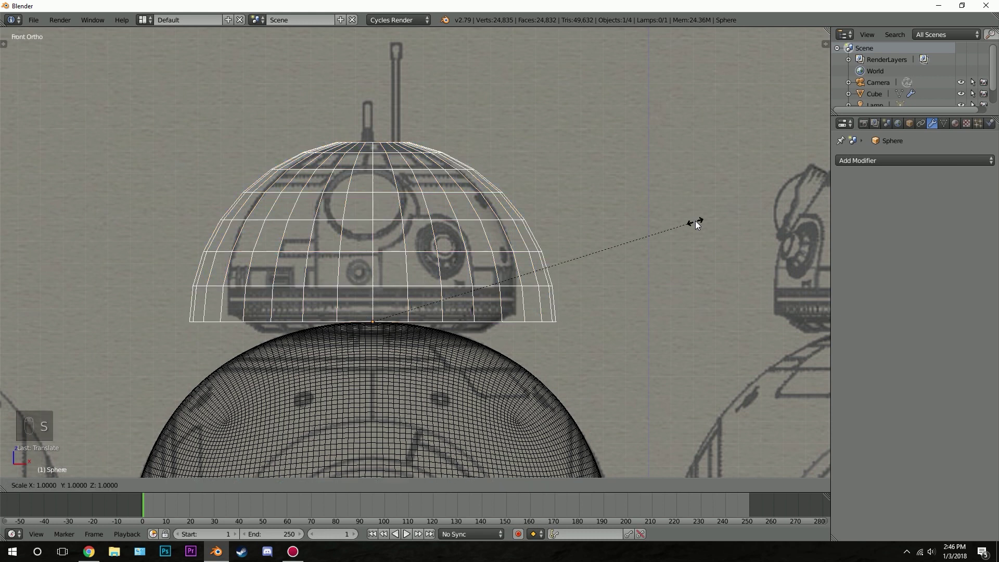
pyautogui.hotkey('shift', 'z')
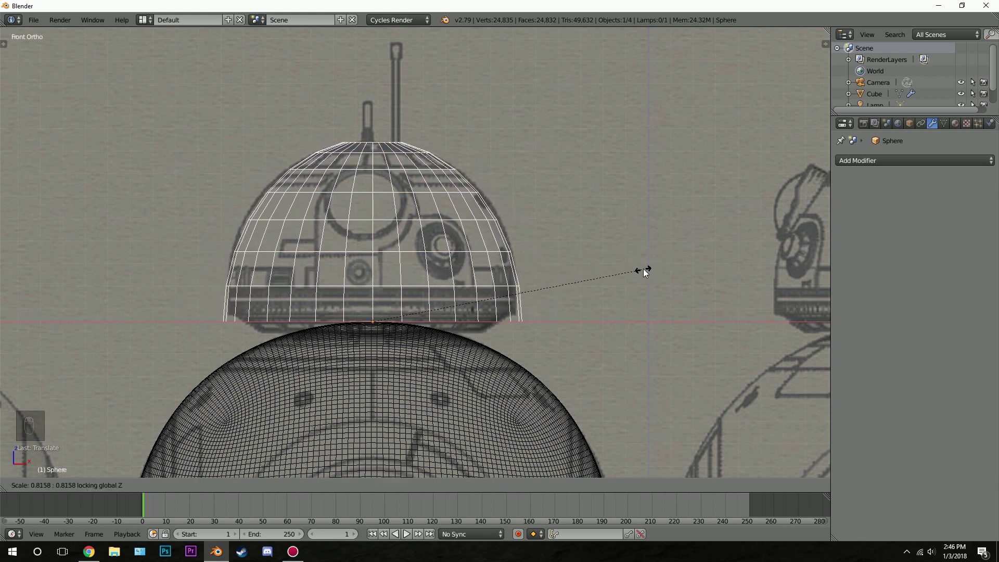
pyautogui.click(644, 269)
pyautogui.press('s')
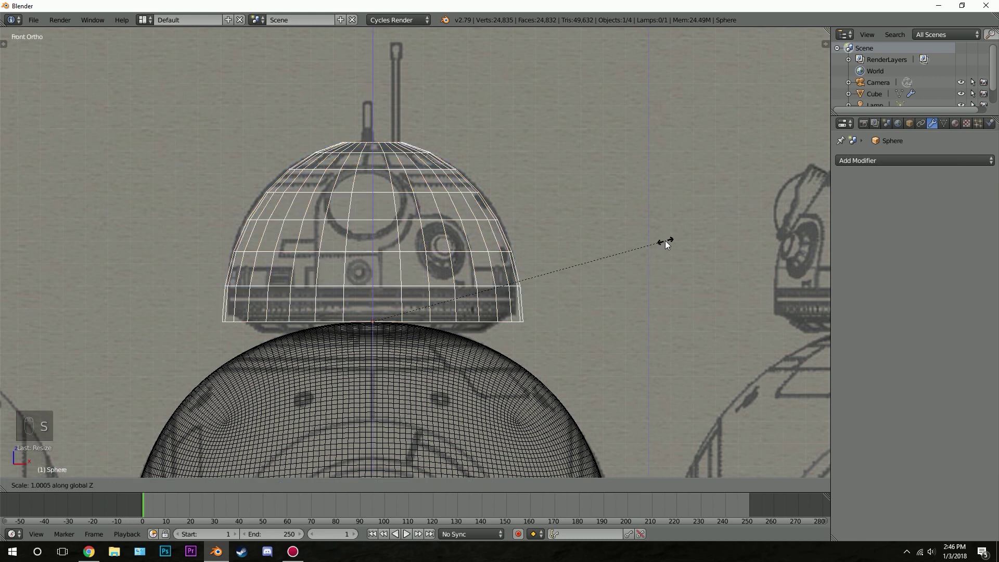
pyautogui.rightClick(653, 237)
pyautogui.press('g')
pyautogui.press('z')
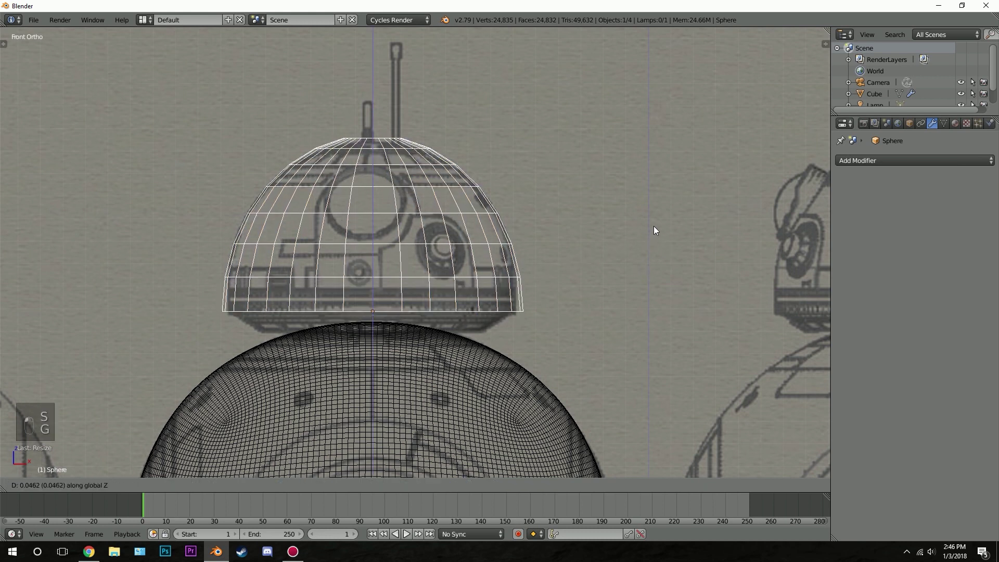
pyautogui.click(653, 227)
pyautogui.press('s')
pyautogui.press('z')
pyautogui.click(652, 225)
pyautogui.press('g')
pyautogui.press('z')
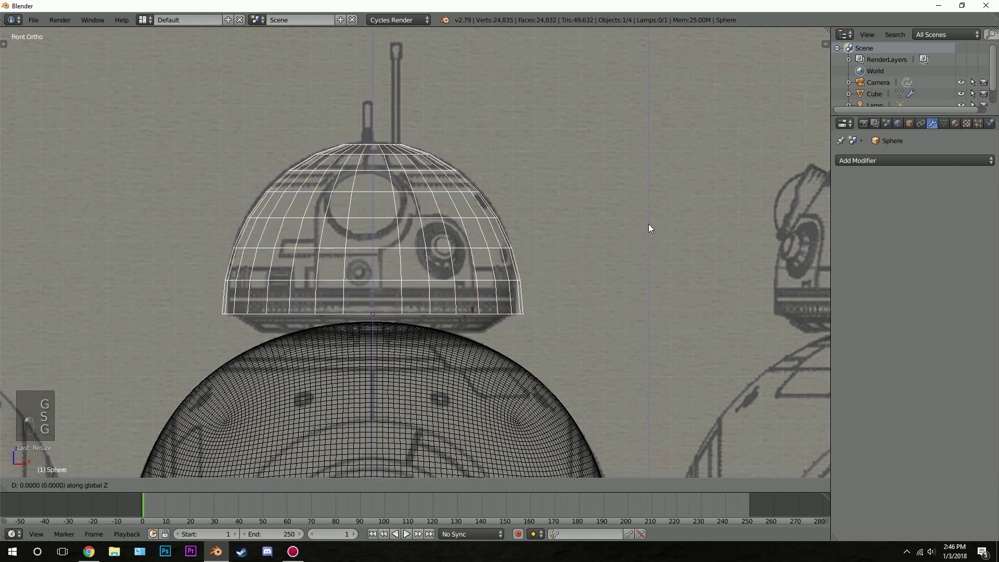
pyautogui.click(648, 221)
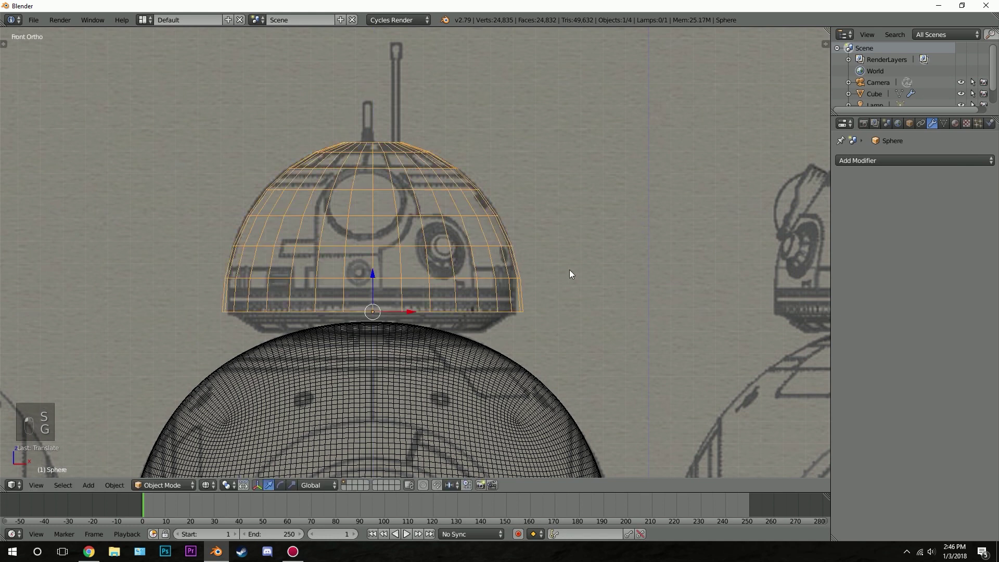
pyautogui.scroll(2, 570, 269)
# - Select the dome's bottom vertex ring in Edit Mode and scale it to the blueprint outline
pyautogui.press('Tab')
pyautogui.press('a')
pyautogui.press('a')
pyautogui.press('a')
pyautogui.press('a')
pyautogui.press('b')
pyautogui.moveTo(105, 324); pyautogui.dragTo(588, 401)
pyautogui.press('s')
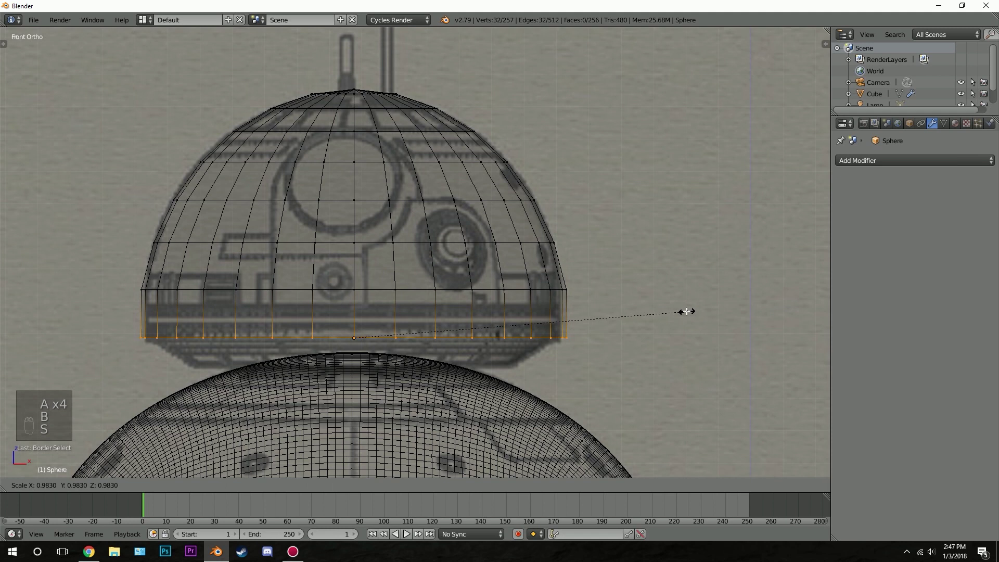
pyautogui.click(687, 310)
pyautogui.press('Tab')
# - Shrink the dome slightly, shift it sideways along X, then view the droid solid-shaded
pyautogui.press('s')
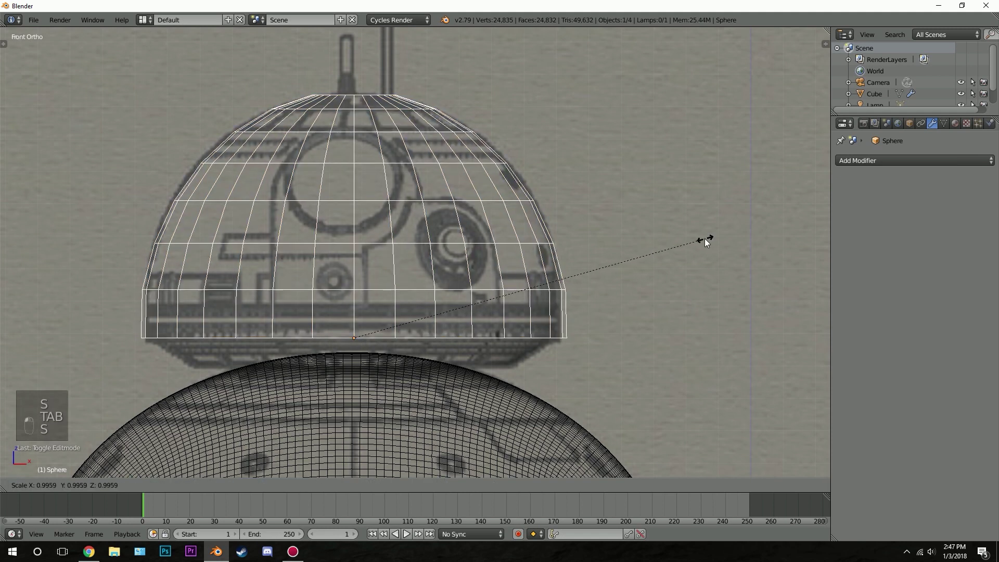
pyautogui.click(704, 239)
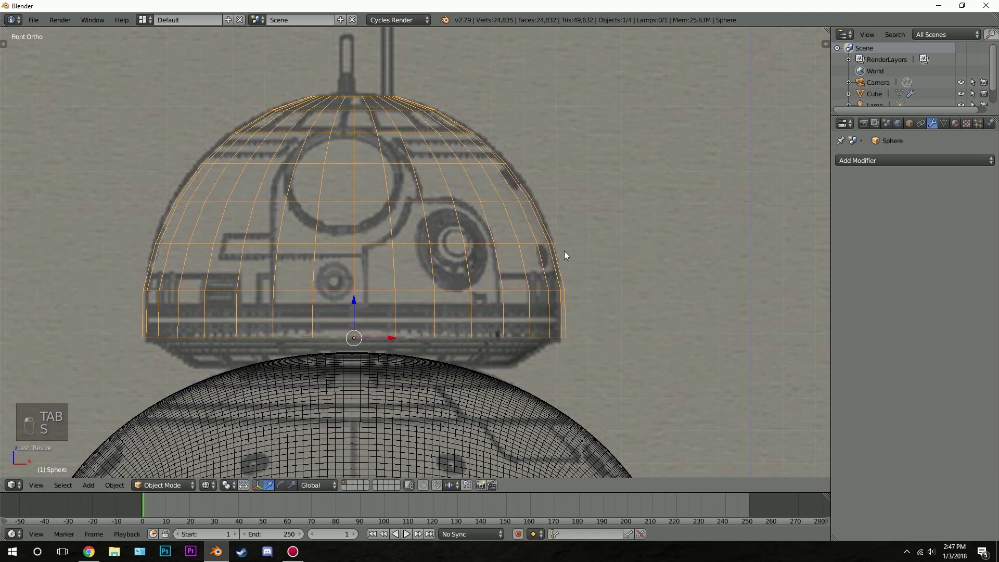
pyautogui.press('g')
pyautogui.press('x')
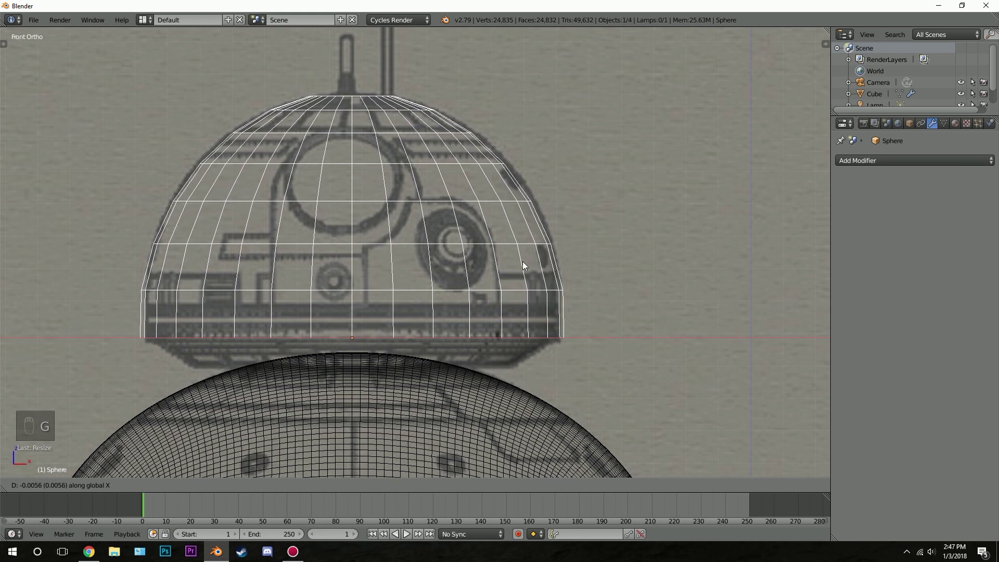
pyautogui.click(541, 239)
pyautogui.scroll(-2, 447, 256)
pyautogui.scroll(3, 446, 261)
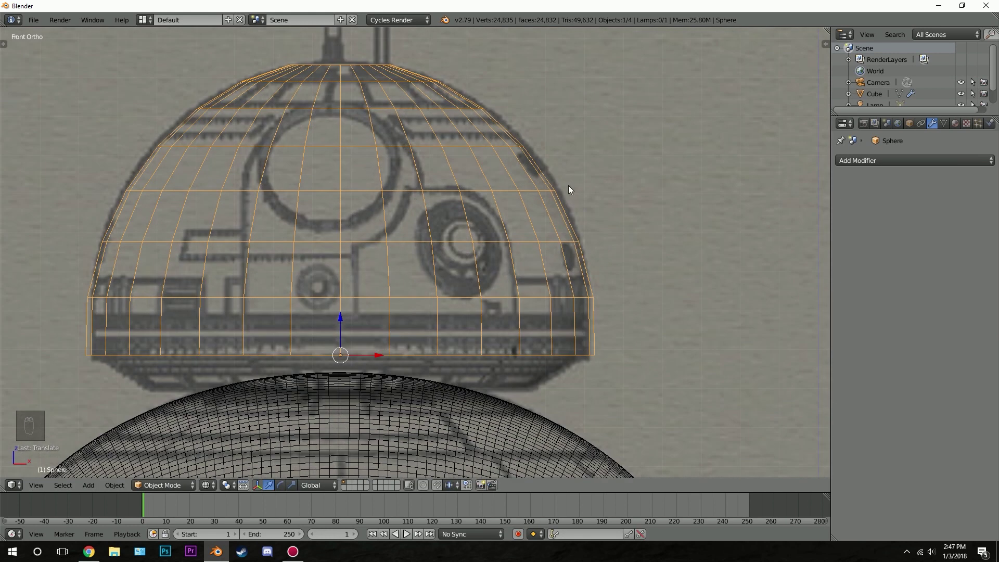
pyautogui.scroll(-4, 568, 190)
pyautogui.press('z')
pyautogui.moveTo(532, 239)
pyautogui.mouseDown(button='middle')
pyautogui.moveTo(459, 258)
pyautogui.moveTo(565, 260)
pyautogui.moveTo(439, 312)
pyautogui.moveTo(386, 274)
pyautogui.moveTo(477, 272)
pyautogui.moveTo(455, 283)
pyautogui.mouseUp(button='middle')
pyautogui.scroll(-3, 566, 260)
# - Extrude the dome's bottom edge loop in front view and scale the new ring inward
pyautogui.press('KP_1')
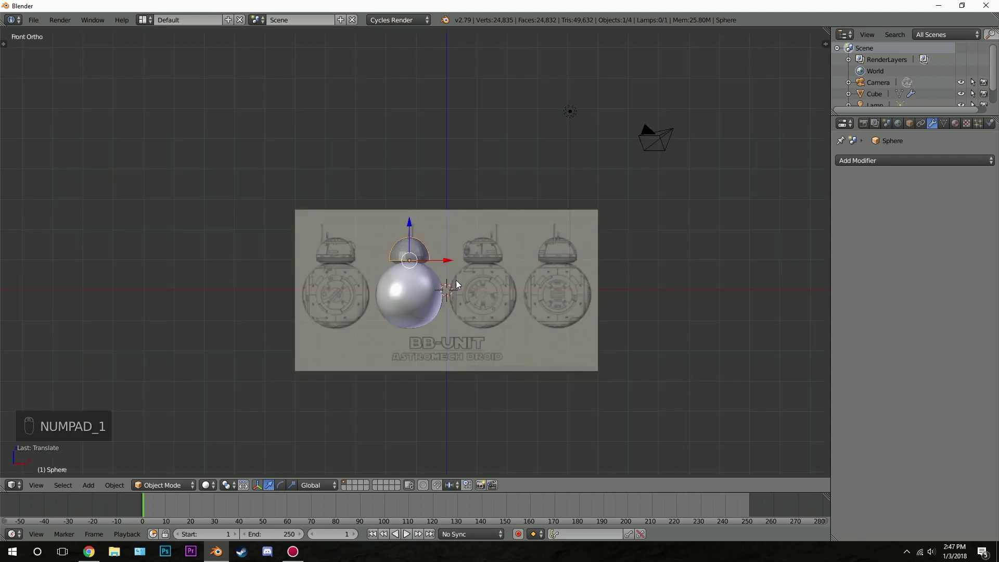
pyautogui.scroll(12, 515, 243)
pyautogui.press('Tab')
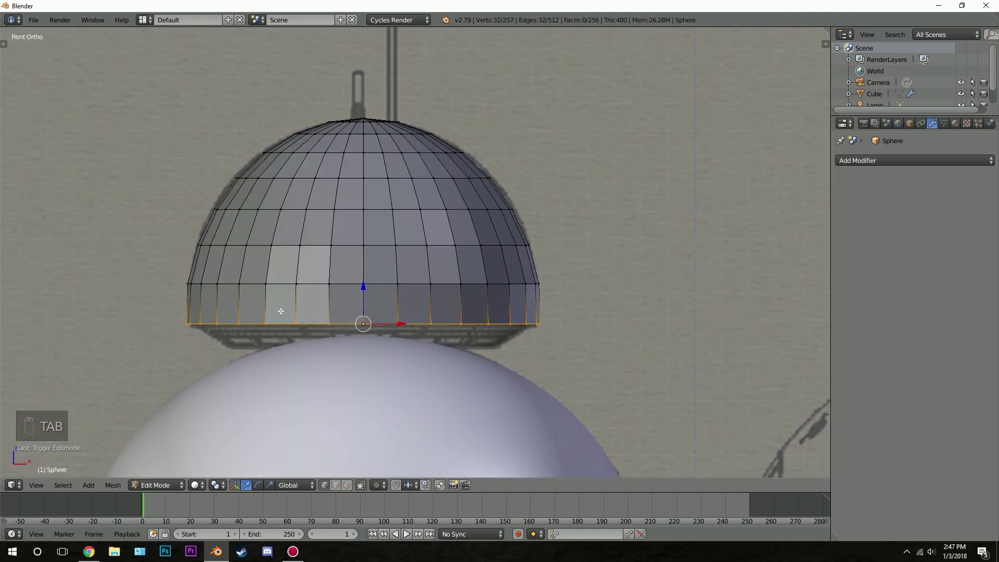
pyautogui.press('e')
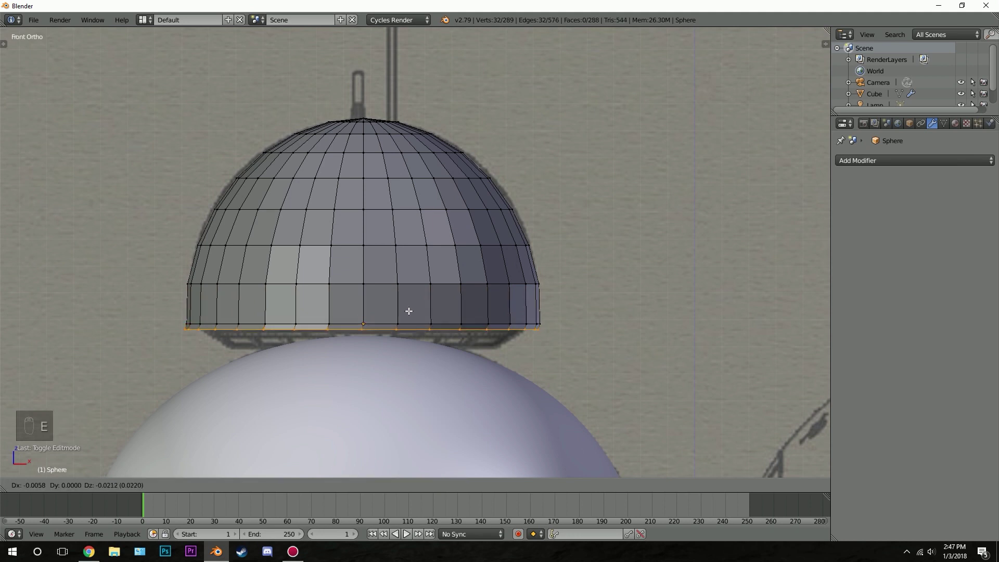
pyautogui.click(409, 332)
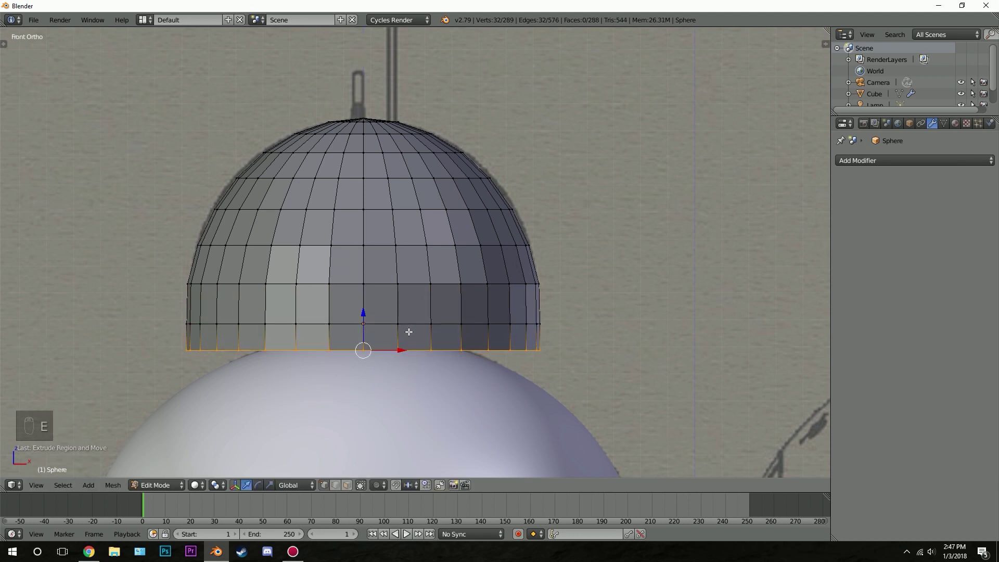
pyautogui.press('z')
pyautogui.press('s')
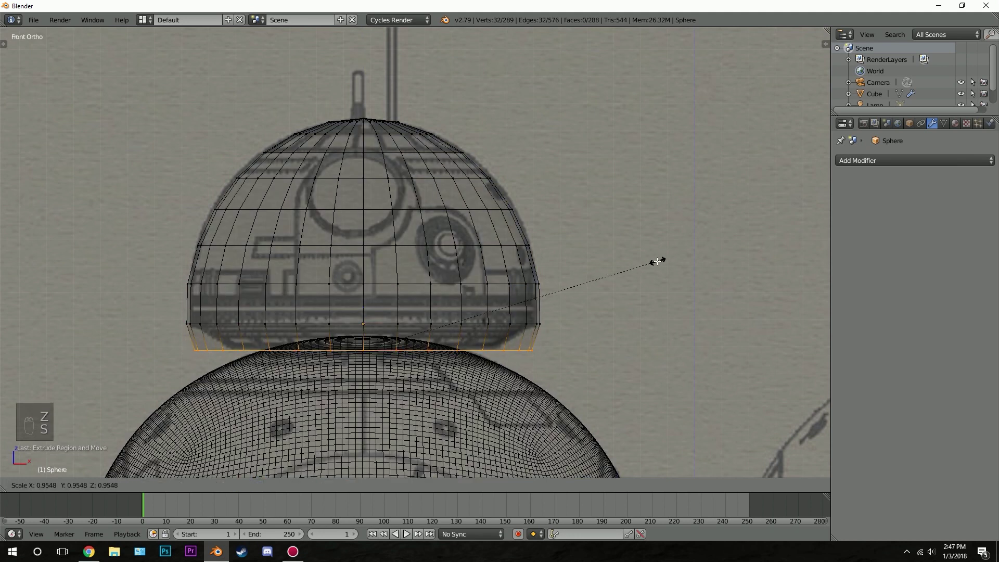
pyautogui.click(612, 283)
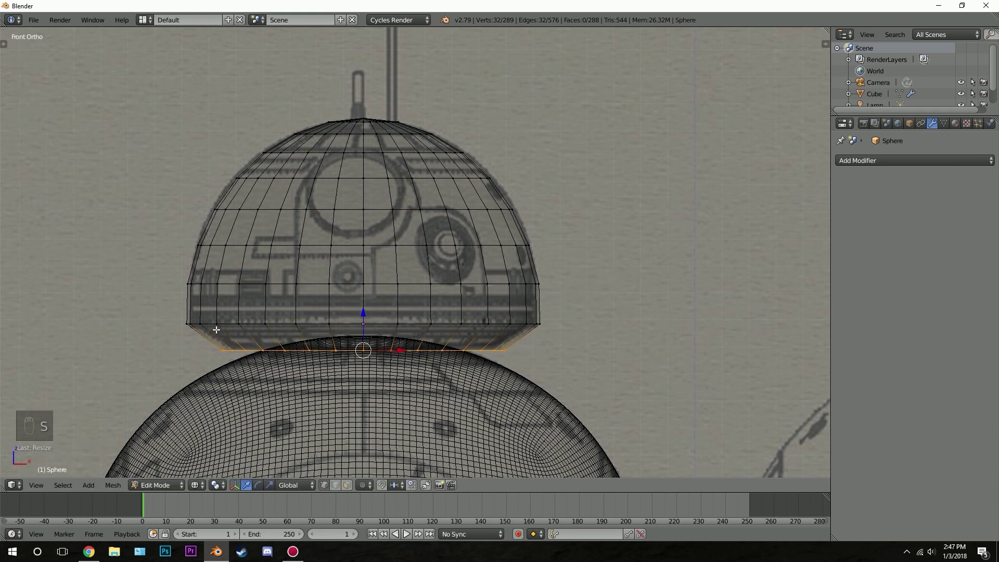
# - Resize and slightly raise the bottom ring, fill it with a cap face, and leave Edit Mode
pyautogui.click(445, 336)
pyautogui.press('s')
pyautogui.click(655, 287)
pyautogui.moveTo(361, 313); pyautogui.dragTo(359, 311)
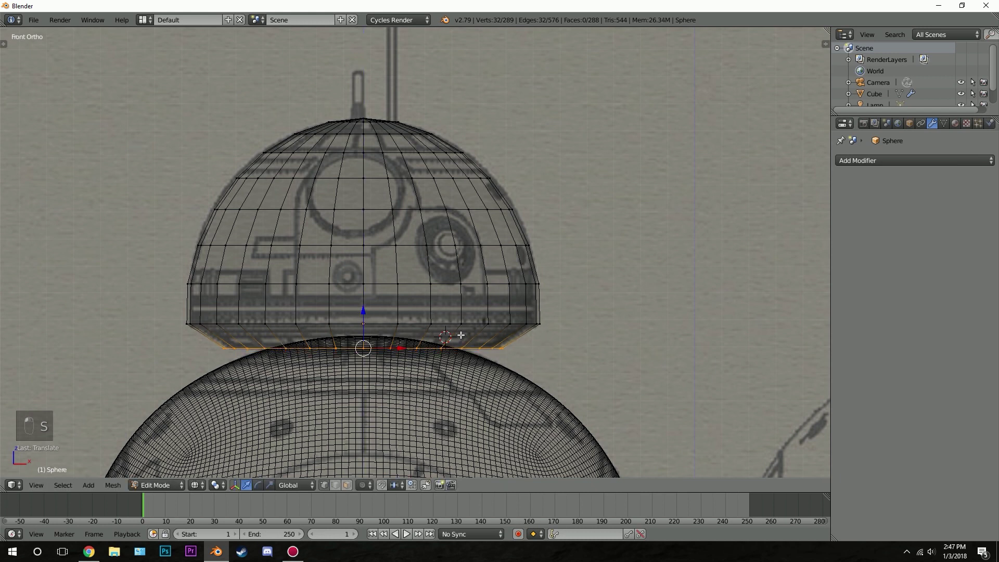
pyautogui.moveTo(349, 335); pyautogui.dragTo(364, 302, button='middle')
pyautogui.press('f')
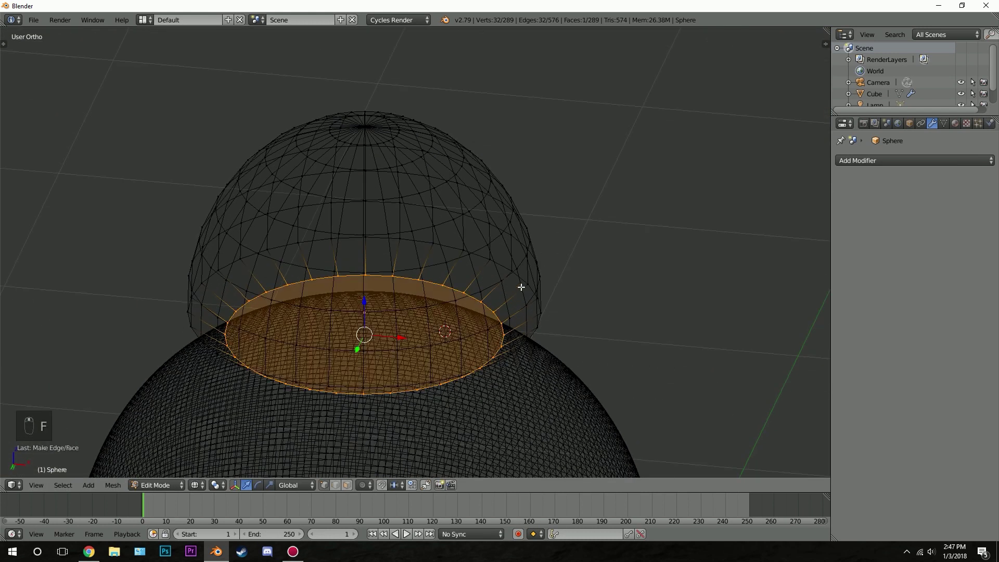
pyautogui.press('KP_1')
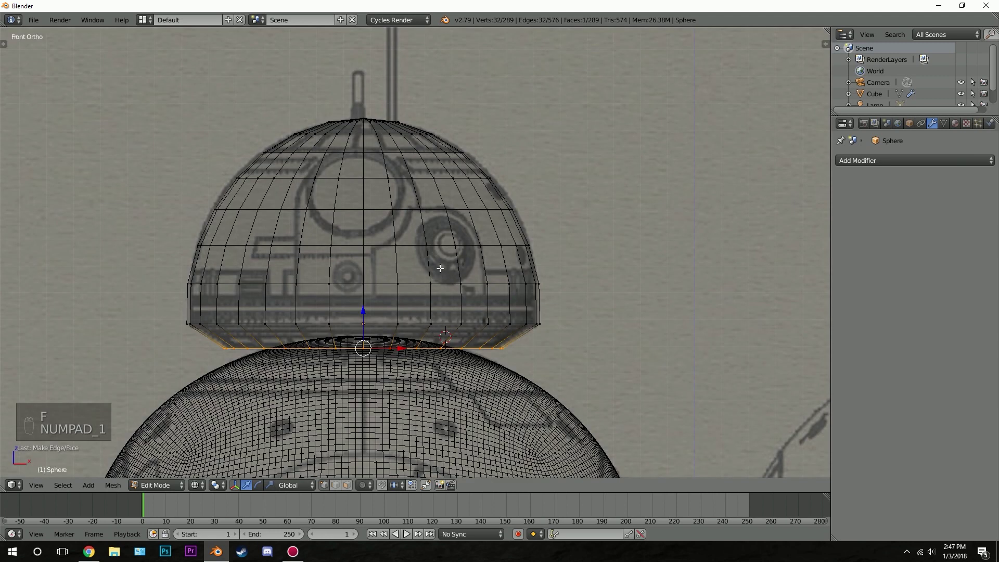
pyautogui.scroll(1, 441, 268)
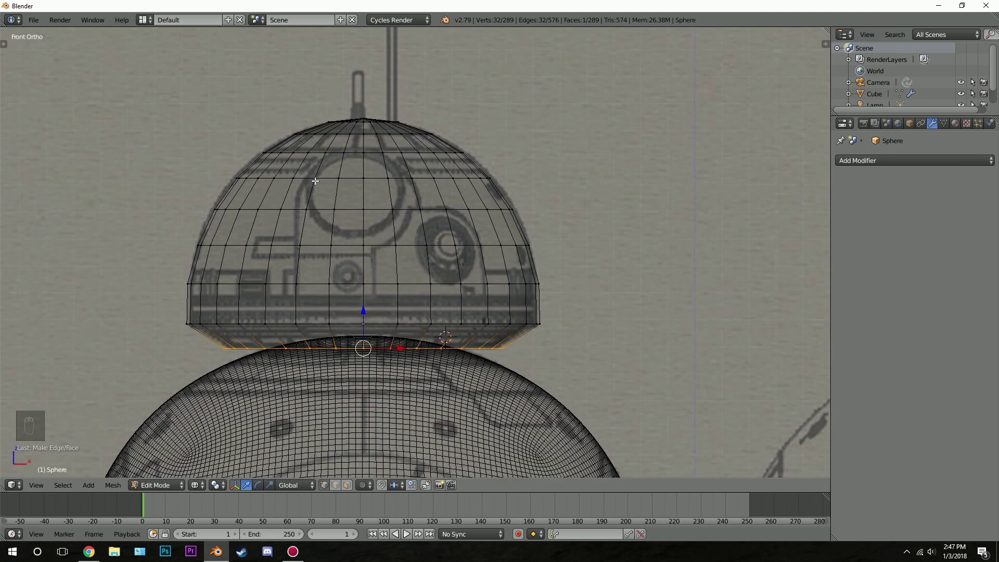
pyautogui.press('Tab')
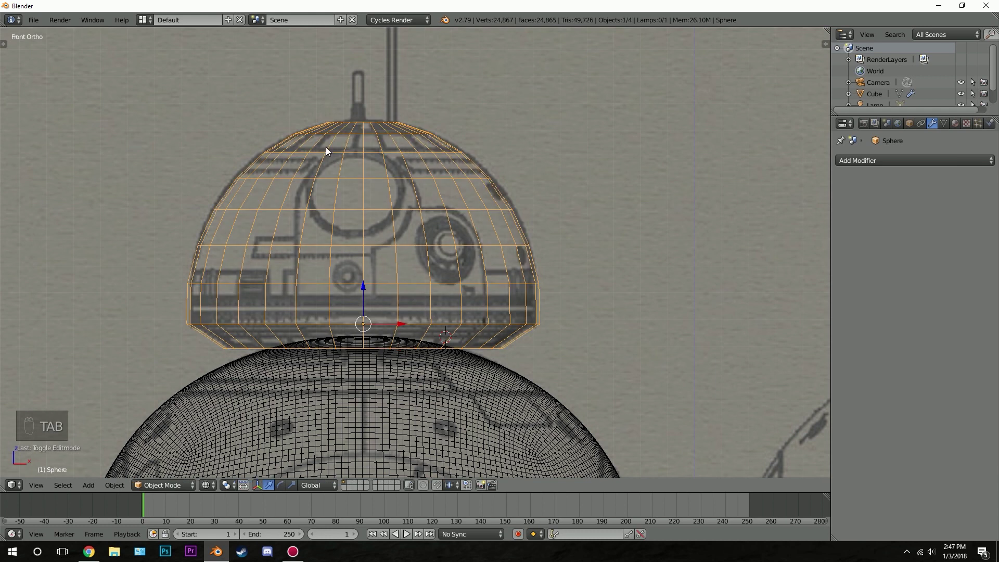
# - Give the dome a Subdivision Surface modifier at viewport level 2, removing a stray Solidify modifier
pyautogui.click(902, 157)
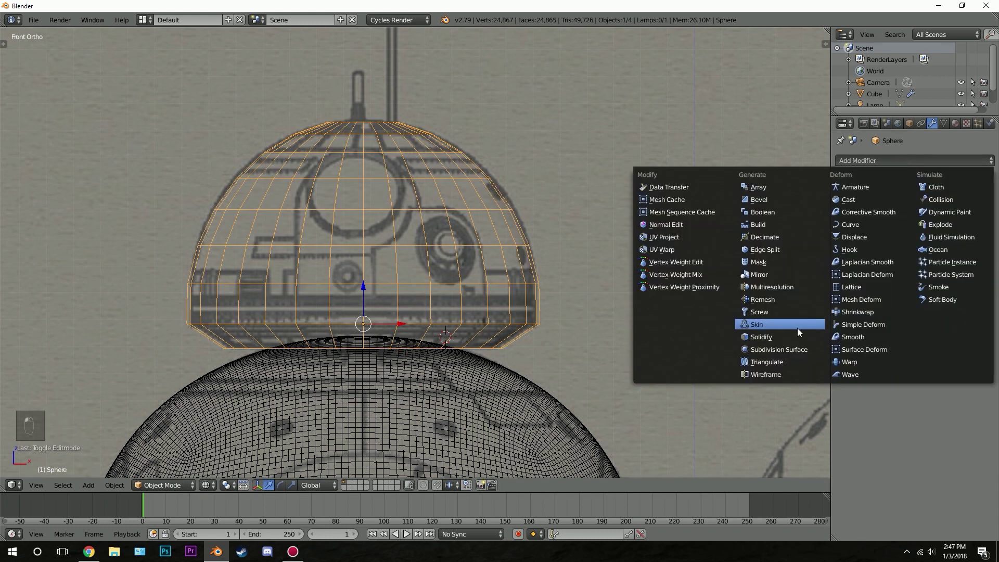
pyautogui.click(765, 338)
pyautogui.click(987, 177)
pyautogui.click(922, 159)
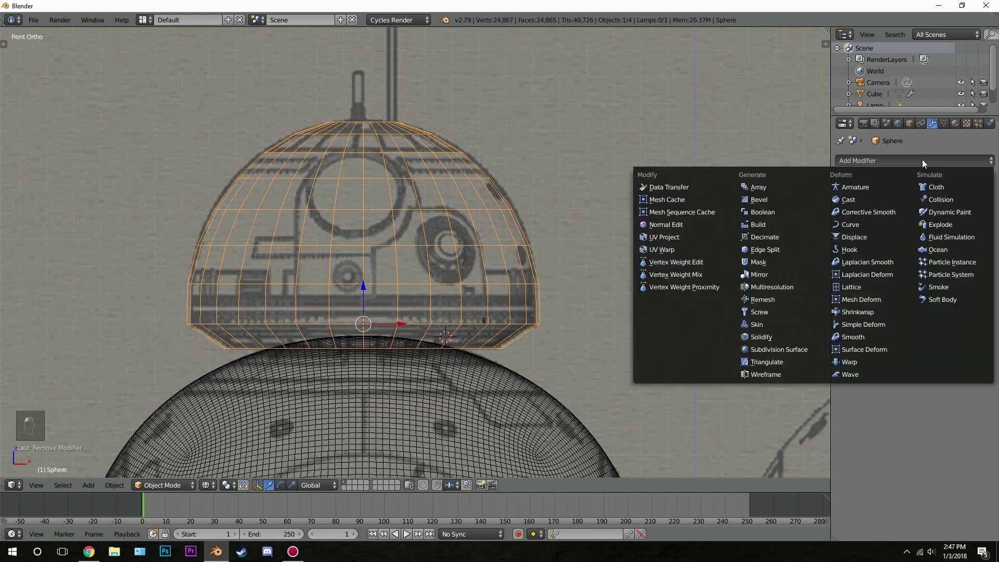
pyautogui.click(791, 349)
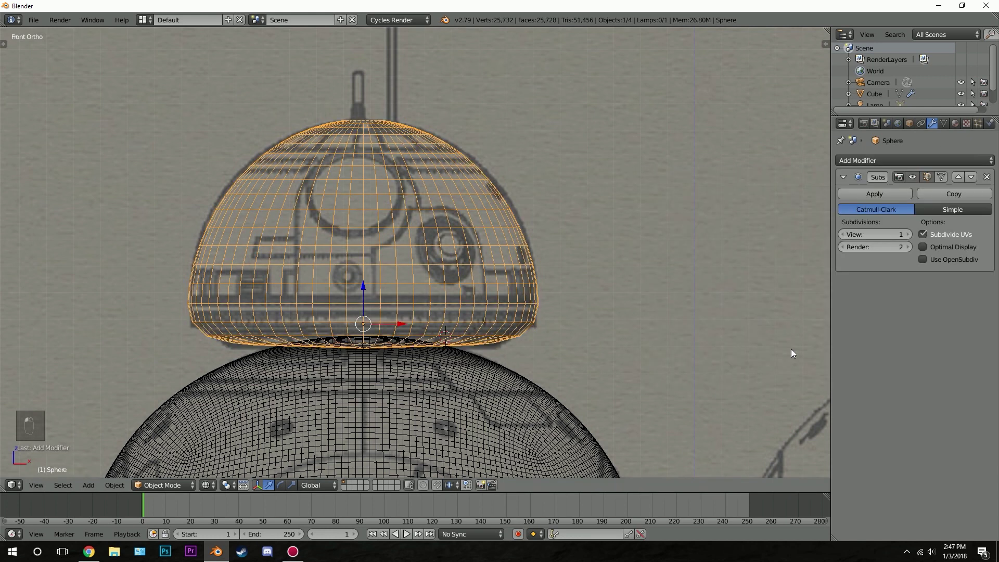
pyautogui.click(909, 234)
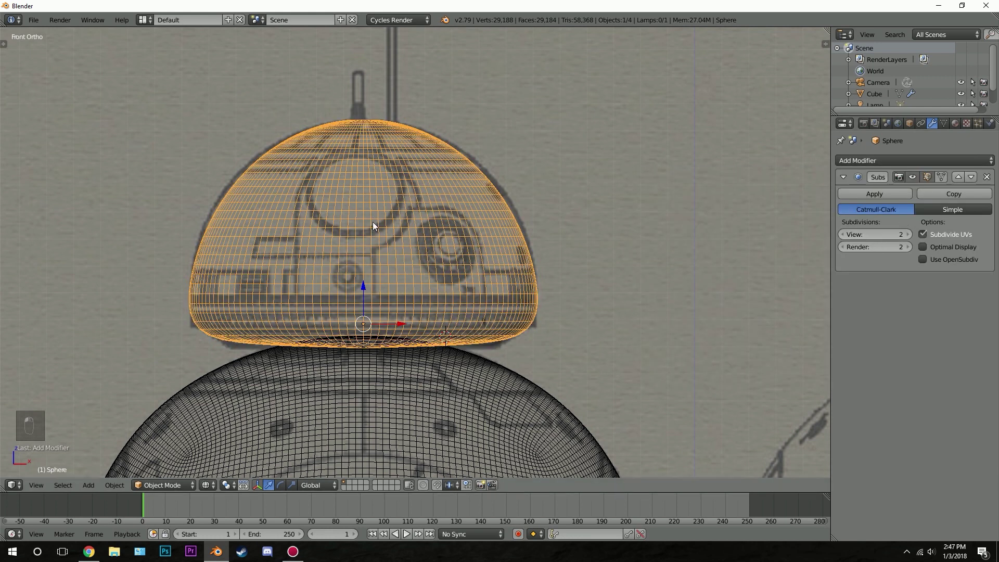
# - Shade the dome smooth and enter Edit Mode on it
pyautogui.press('t')
pyautogui.click(32, 196)
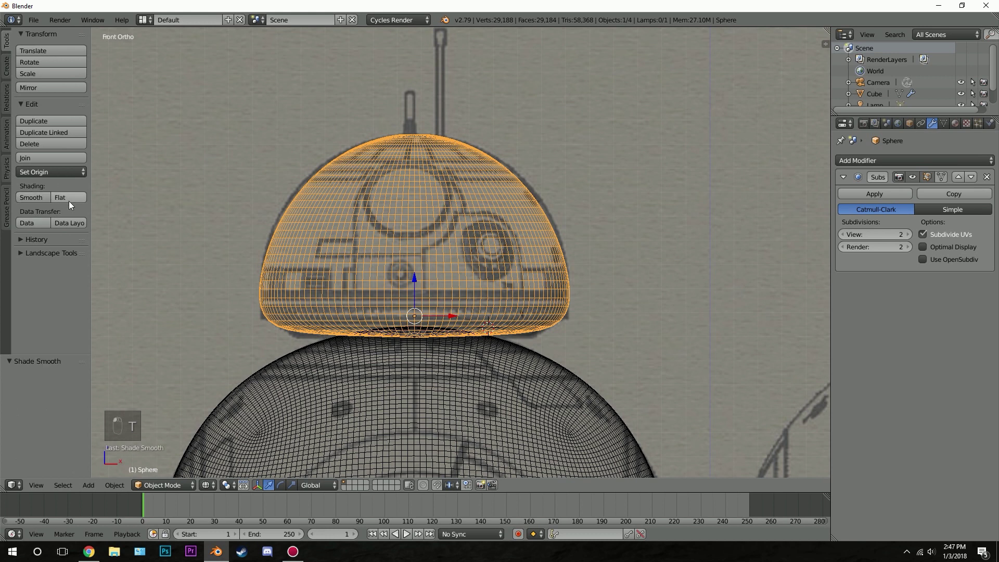
pyautogui.press('t')
pyautogui.press('Tab')
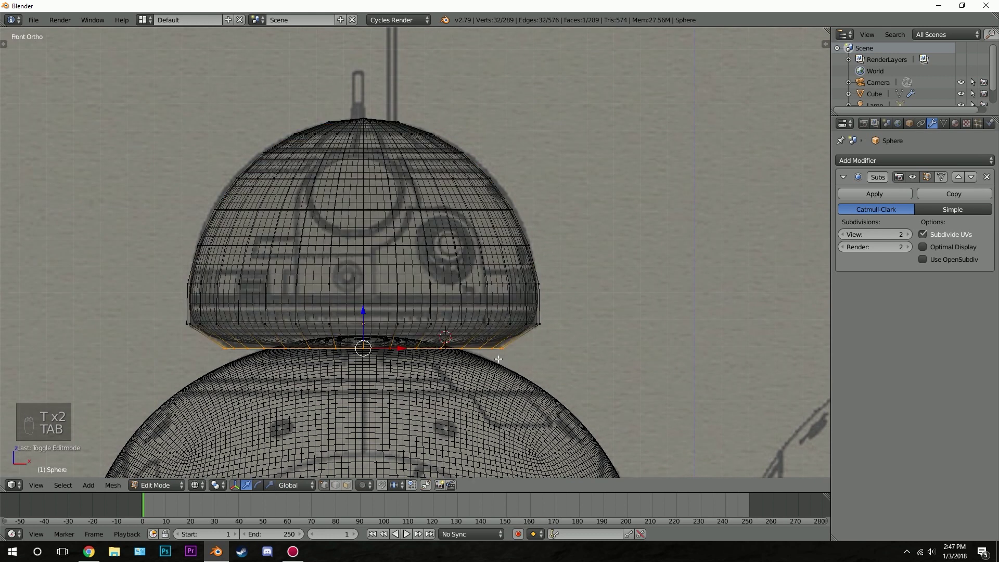
# - Add two loop cuts near the dome's bottom rim, sliding the second down to the edge
pyautogui.scroll(1, 498, 359)
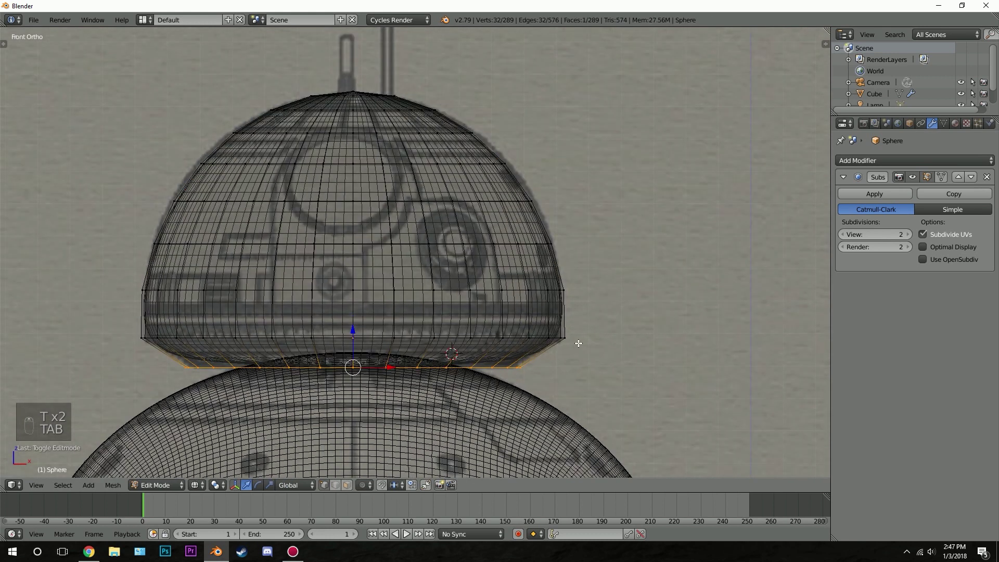
pyautogui.hotkey('ctrl', 'r')
pyautogui.click(511, 354)
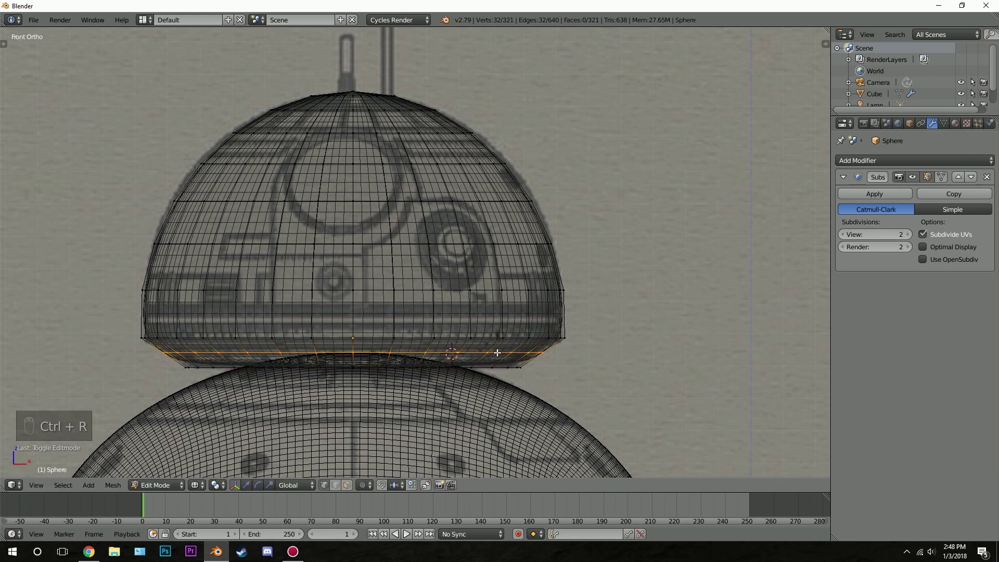
pyautogui.click(532, 354)
pyautogui.hotkey('ctrl', 'r')
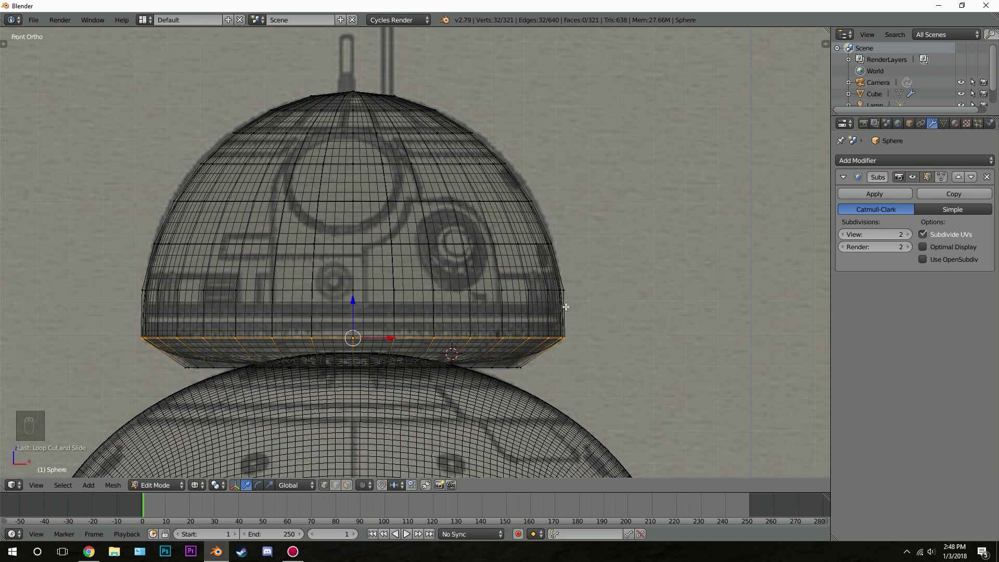
pyautogui.click(566, 309)
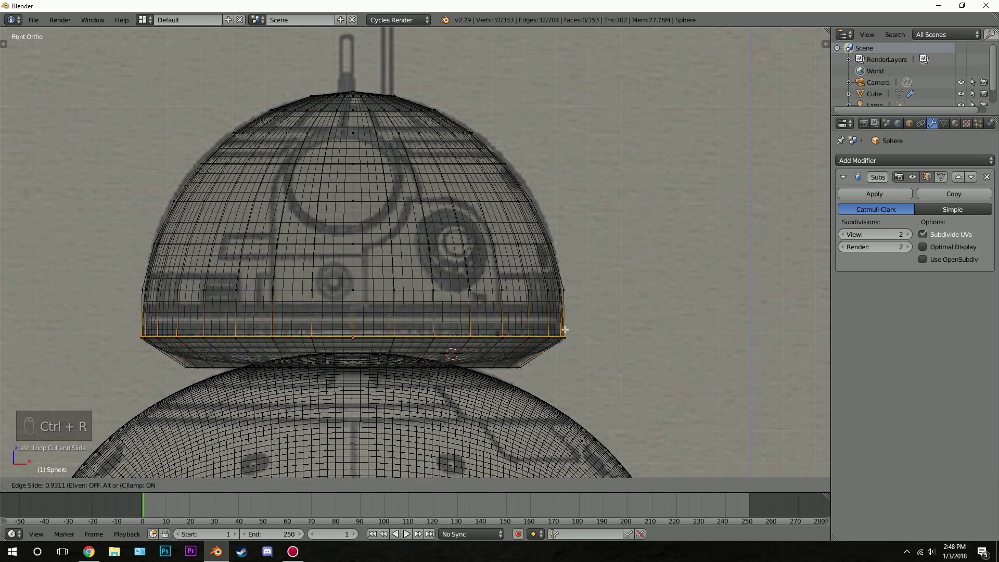
pyautogui.click(560, 329)
pyautogui.press('z')
pyautogui.press('Tab')
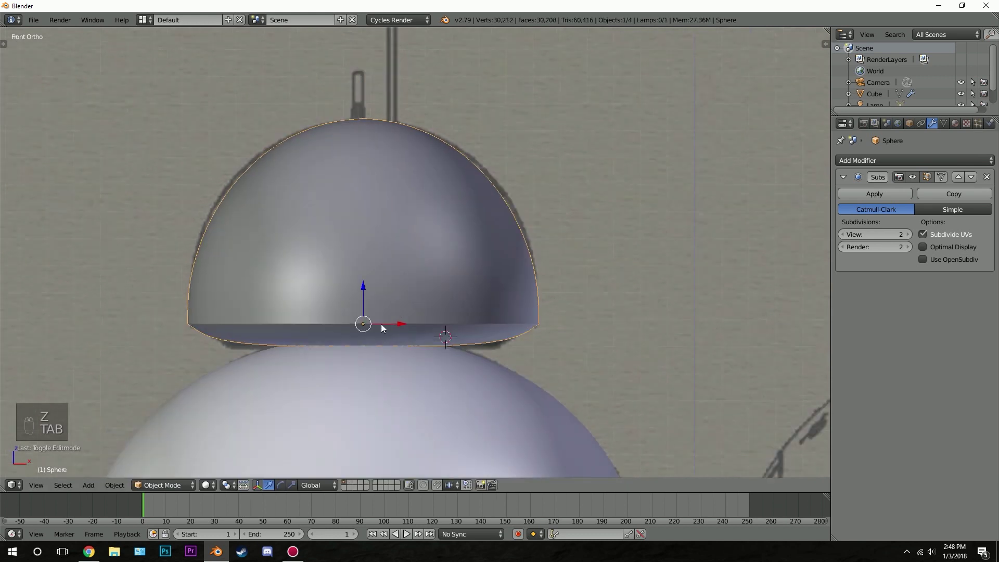
# - Check the dome's underside, then edge-slide the horizontal rim loop lower with G G
pyautogui.scroll(-4, 446, 328)
pyautogui.moveTo(381, 324); pyautogui.dragTo(394, 292, button='middle')
pyautogui.scroll(6, 394, 291)
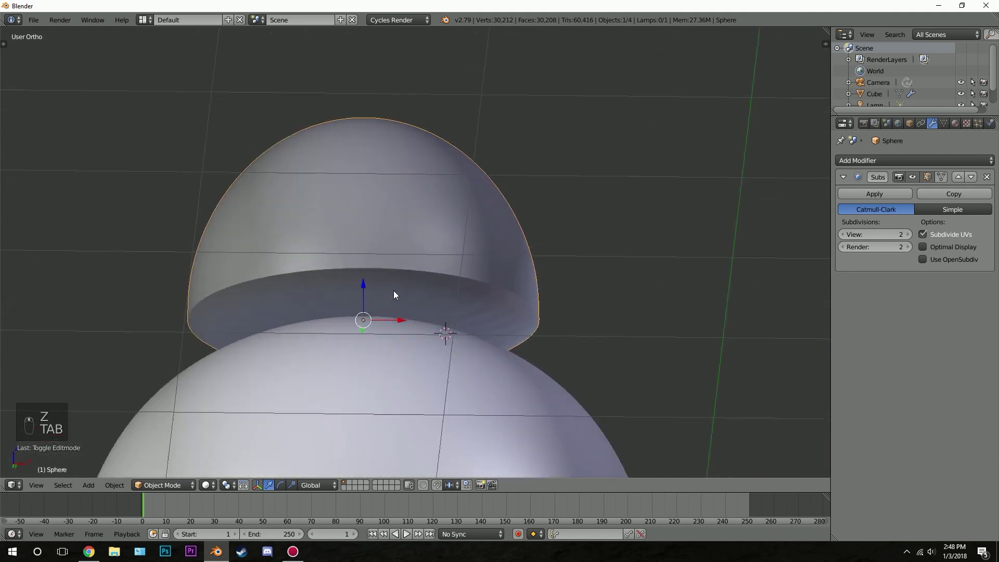
pyautogui.press('Tab')
pyautogui.keyDown('alt'); pyautogui.rightClick(460, 310); pyautogui.keyUp('alt')
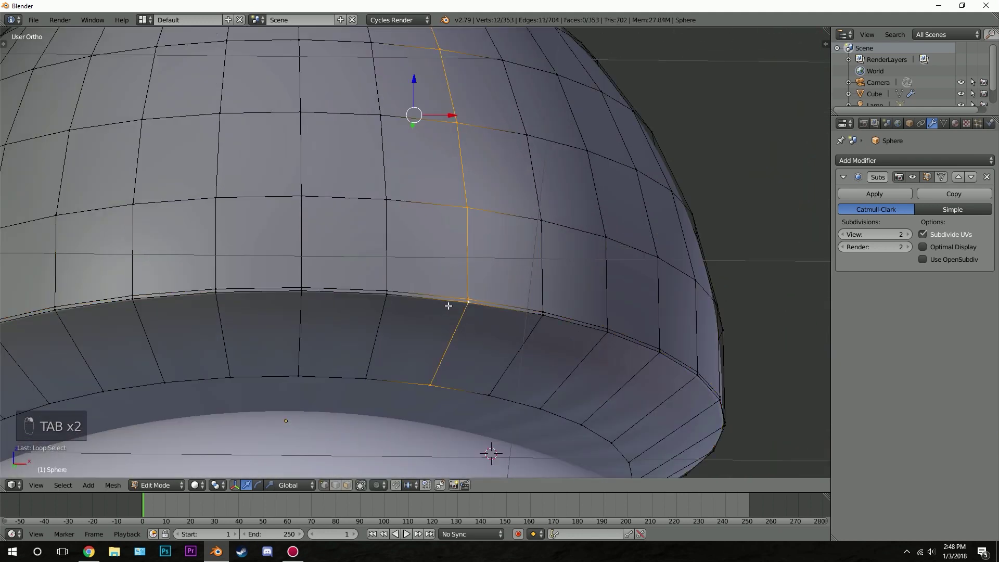
pyautogui.keyDown('alt'); pyautogui.rightClick(435, 313); pyautogui.keyUp('alt')
pyautogui.press('g')
pyautogui.press('g')
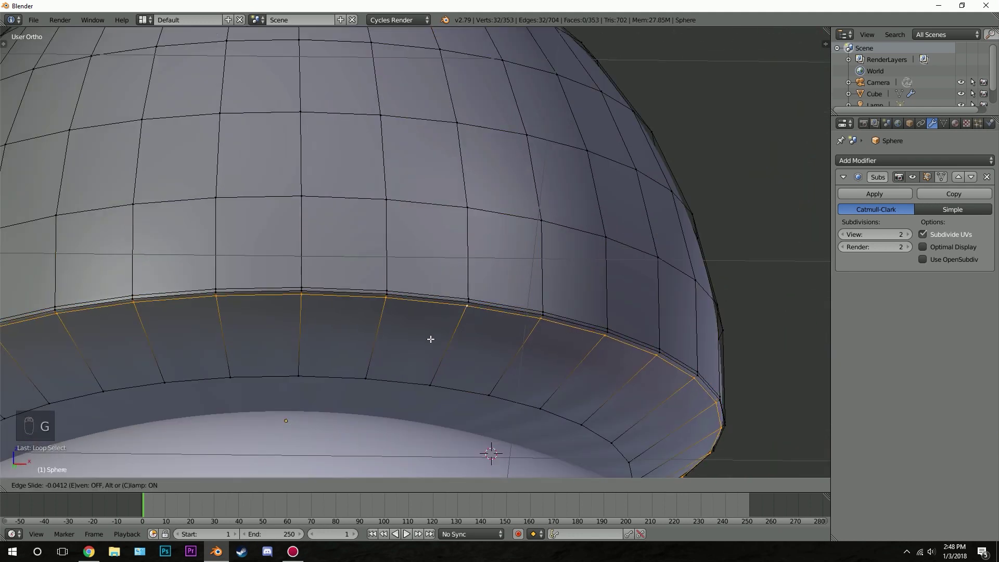
pyautogui.click(432, 337)
pyautogui.press('Tab')
# - Cut one more edge loop on the inner rim, slid lower, and return to Object Mode
pyautogui.scroll(-6, 388, 321)
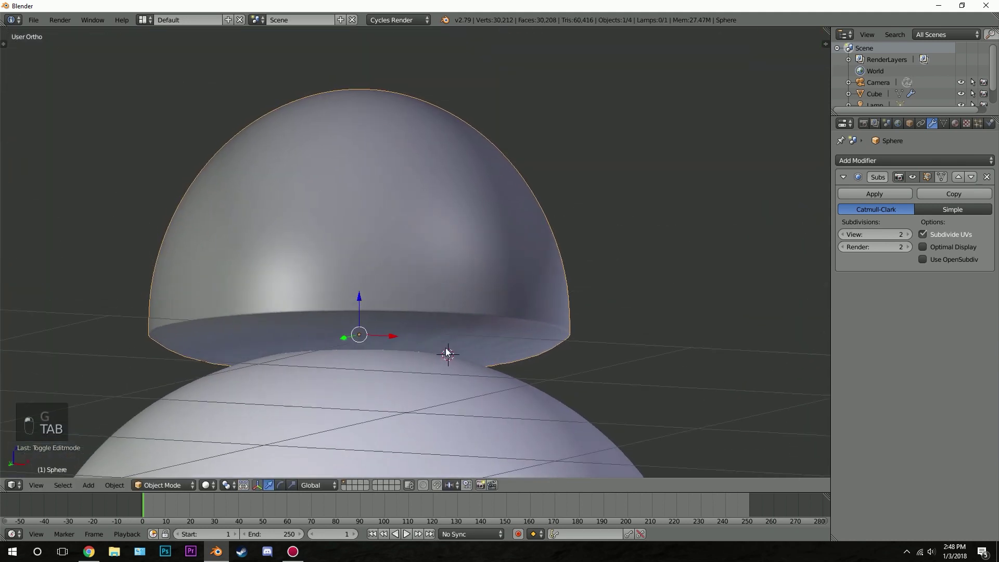
pyautogui.press('a')
pyautogui.press('a')
pyautogui.press('Tab')
pyautogui.scroll(5, 512, 316)
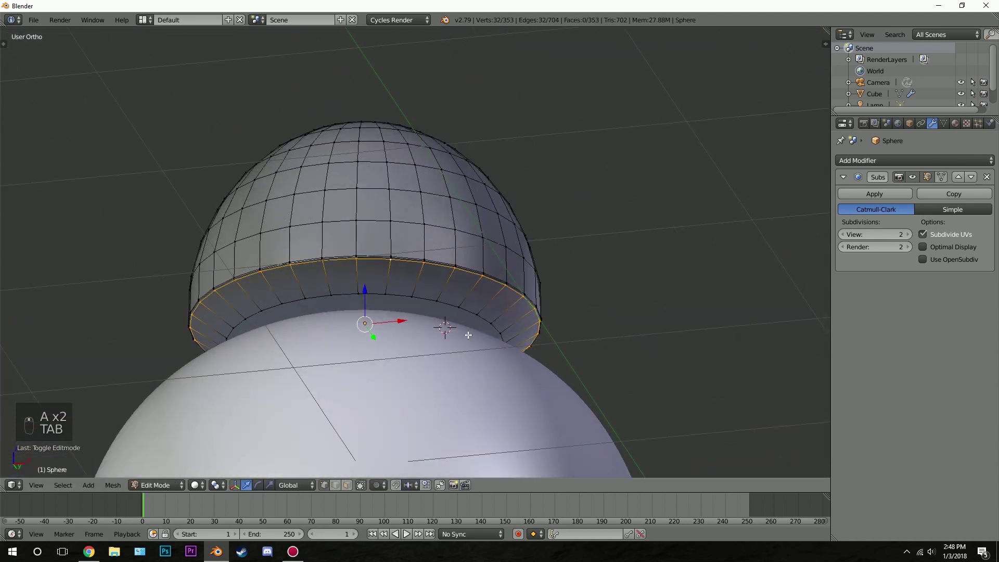
pyautogui.hotkey('ctrl', 'r')
pyautogui.click(576, 348)
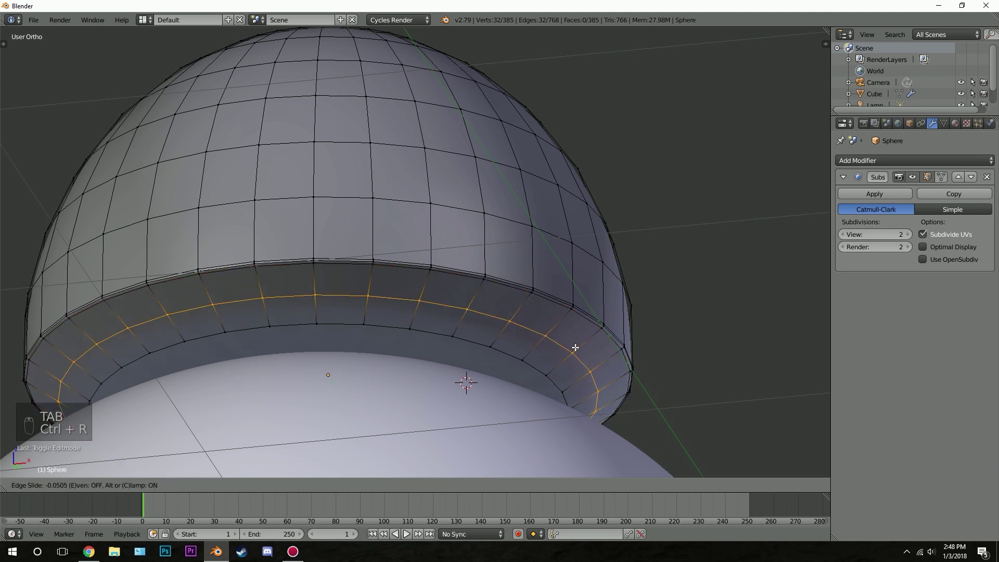
pyautogui.click(459, 360)
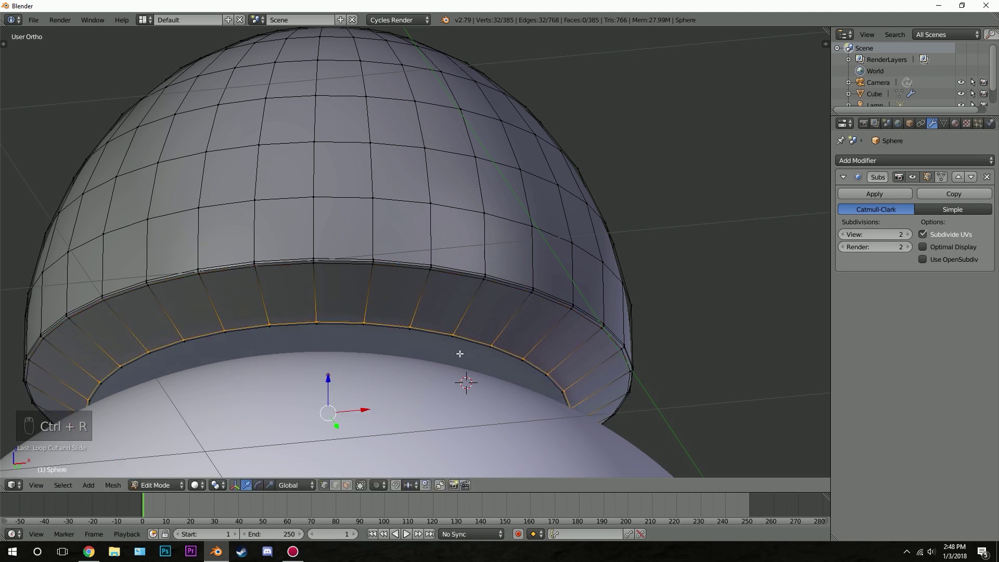
pyautogui.press('Tab')
pyautogui.scroll(-6, 460, 338)
# - Return to the front blueprint view in wireframe and select the dome head for mesh editing
pyautogui.press('a')
pyautogui.press('a')
pyautogui.press('a')
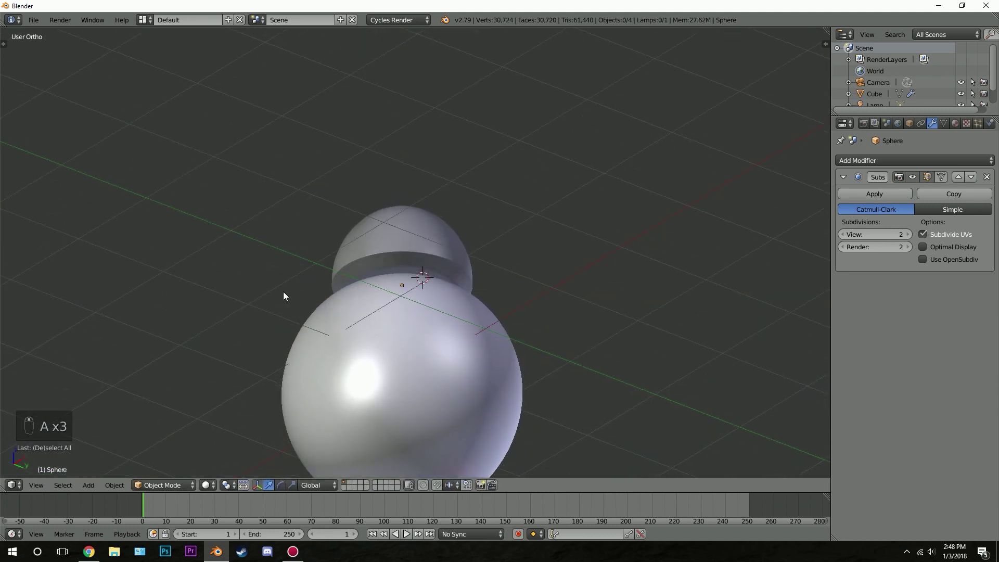
pyautogui.moveTo(283, 295); pyautogui.dragTo(431, 338, button='middle')
pyautogui.press('KP_1')
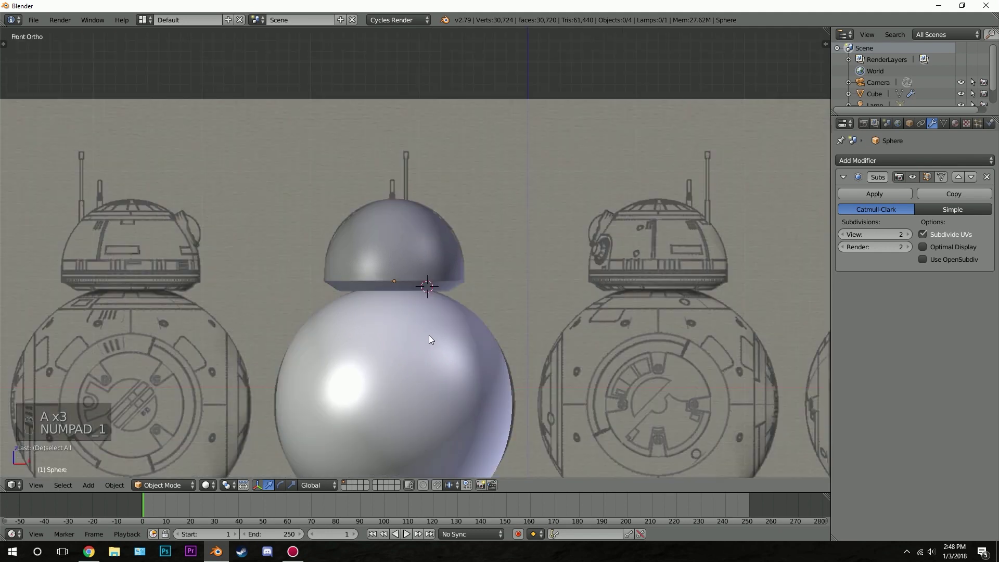
pyautogui.press('z')
pyautogui.scroll(6, 429, 336)
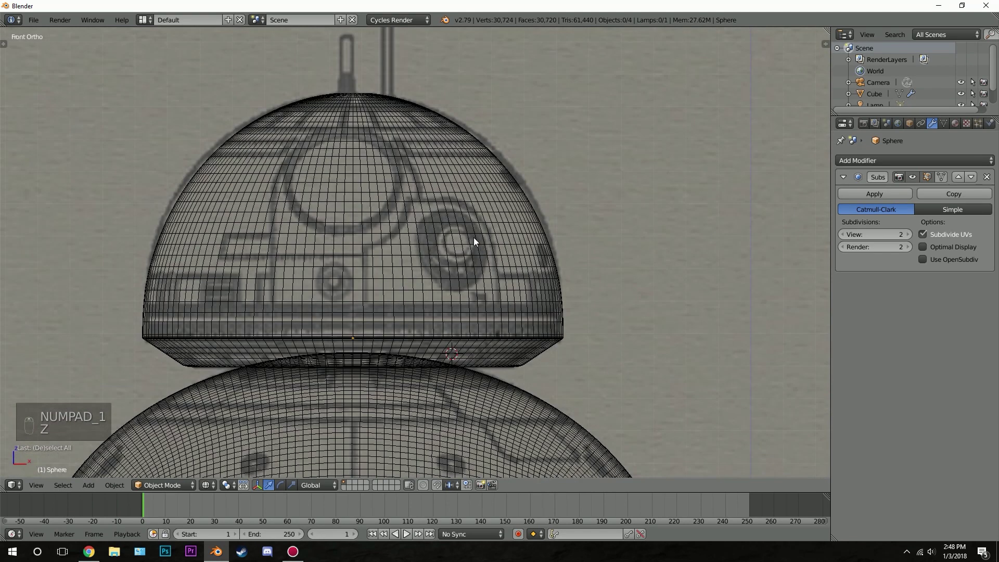
pyautogui.keyDown('shift'); pyautogui.moveTo(423, 177); pyautogui.dragTo(426, 208, button='middle'); pyautogui.keyUp('shift')
pyautogui.rightClick(436, 201)
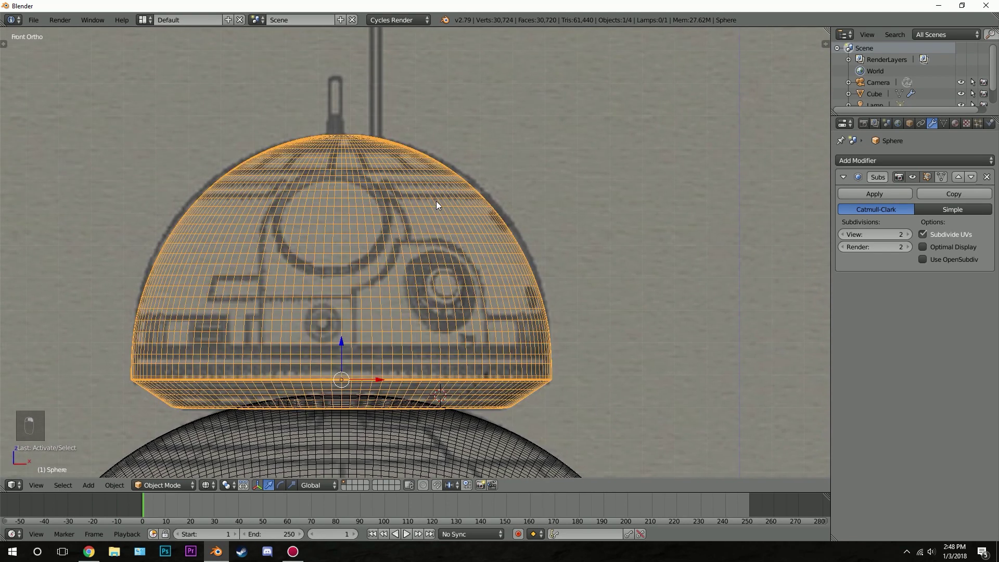
pyautogui.press('Tab')
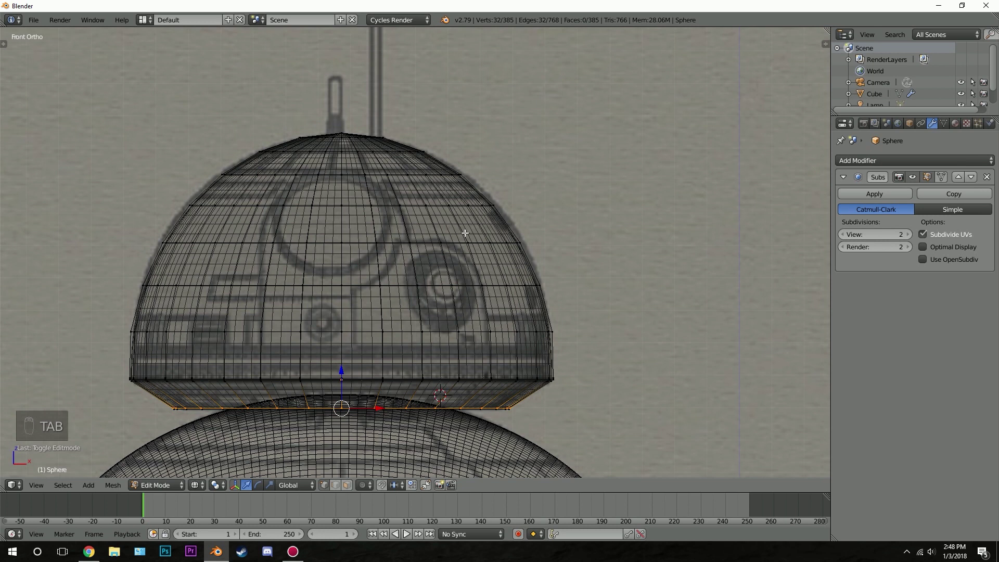
# - Select the high horizontal edge loop on the dome and scale it to the blueprint
pyautogui.keyDown('alt'); pyautogui.rightClick(491, 242); pyautogui.keyUp('alt')
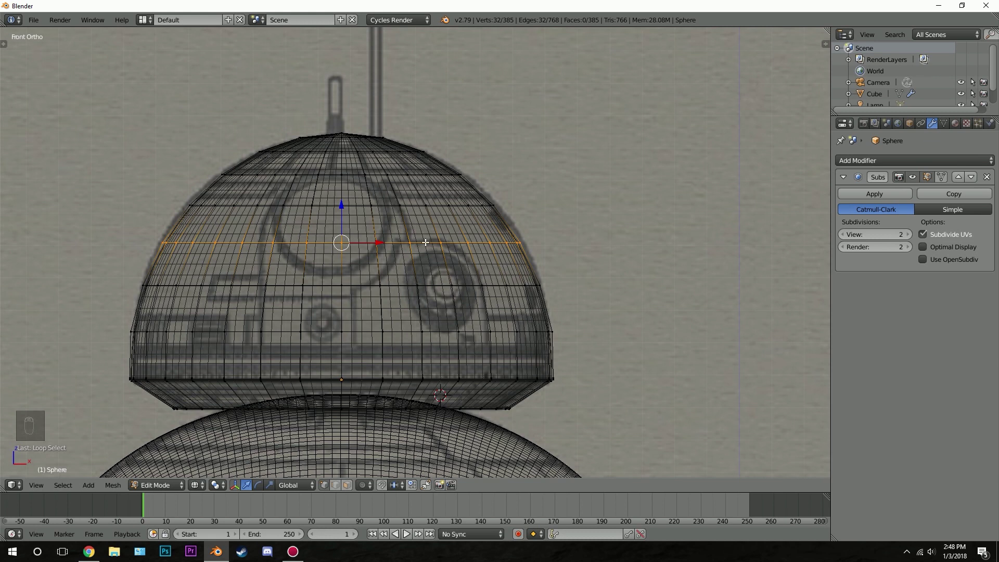
pyautogui.keyDown('alt'); pyautogui.rightClick(395, 200); pyautogui.keyUp('alt')
pyautogui.keyDown('alt'); pyautogui.rightClick(410, 174); pyautogui.keyUp('alt')
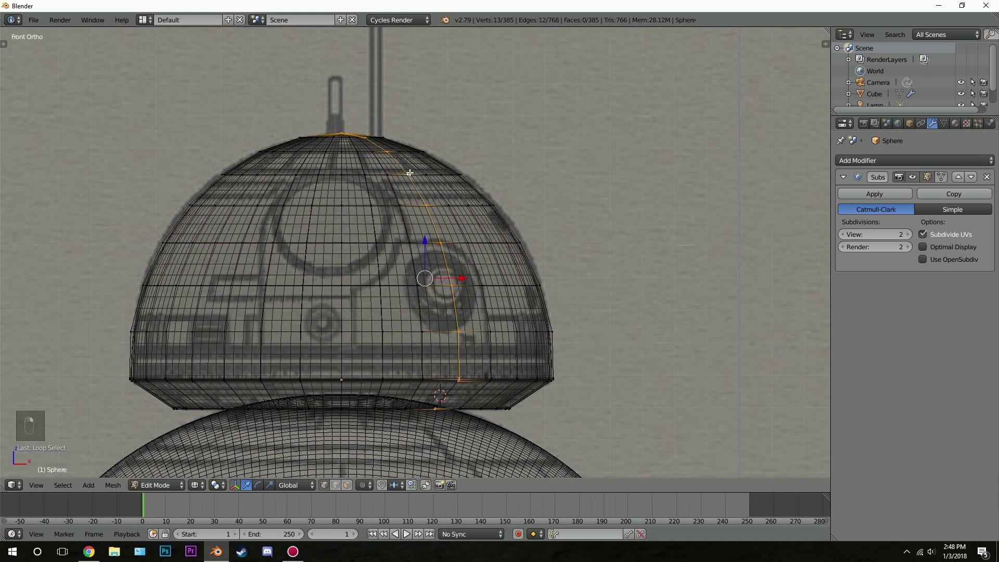
pyautogui.keyDown('alt'); pyautogui.rightClick(452, 214); pyautogui.keyUp('alt')
pyautogui.keyDown('alt'); pyautogui.rightClick(391, 207); pyautogui.keyUp('alt')
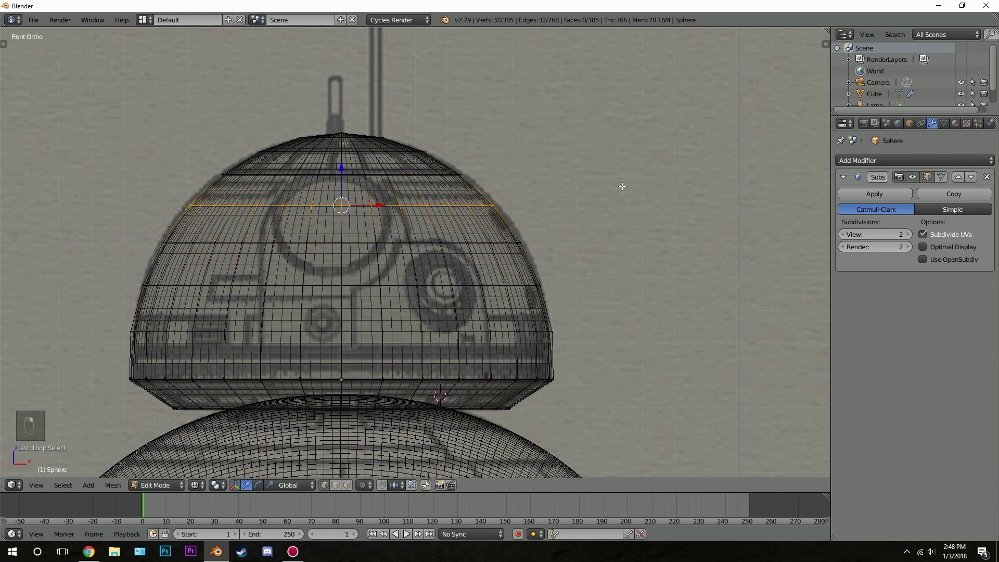
pyautogui.press('s')
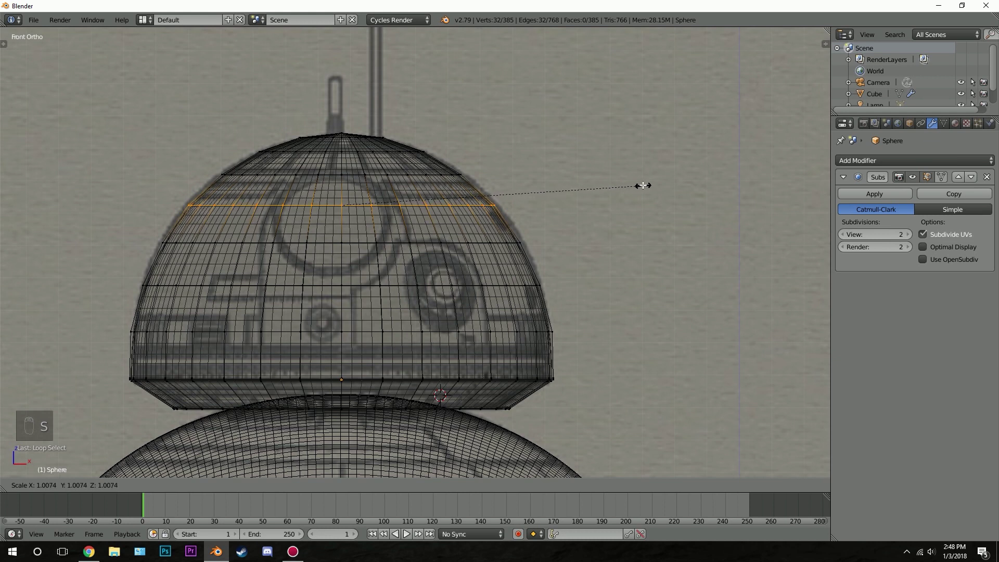
pyautogui.click(643, 185)
# - Scale a lower dome loop and the loop near the top to follow the blueprint curve
pyautogui.keyDown('alt'); pyautogui.rightClick(454, 238); pyautogui.keyUp('alt')
pyautogui.press('s')
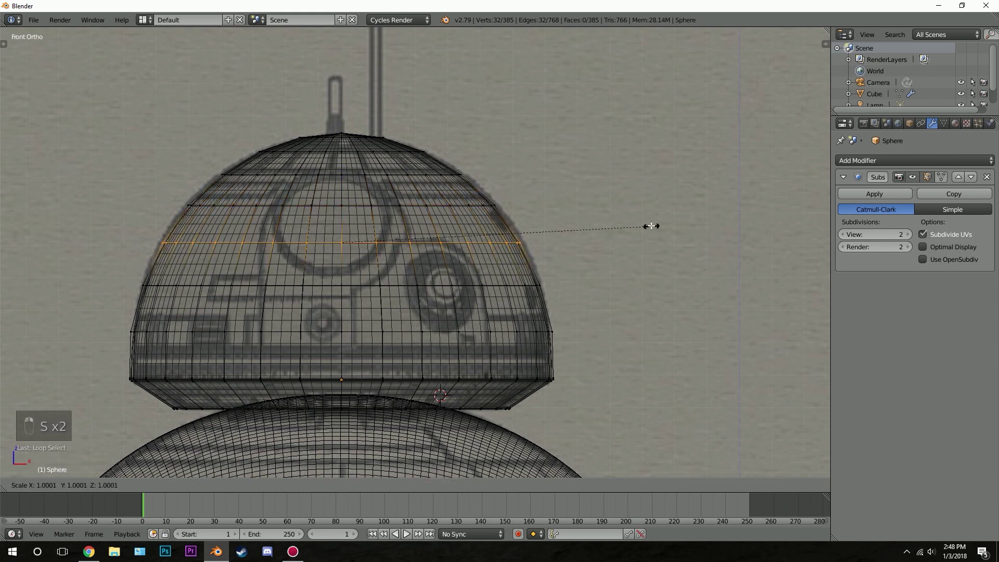
pyautogui.click(683, 223)
pyautogui.press('Tab')
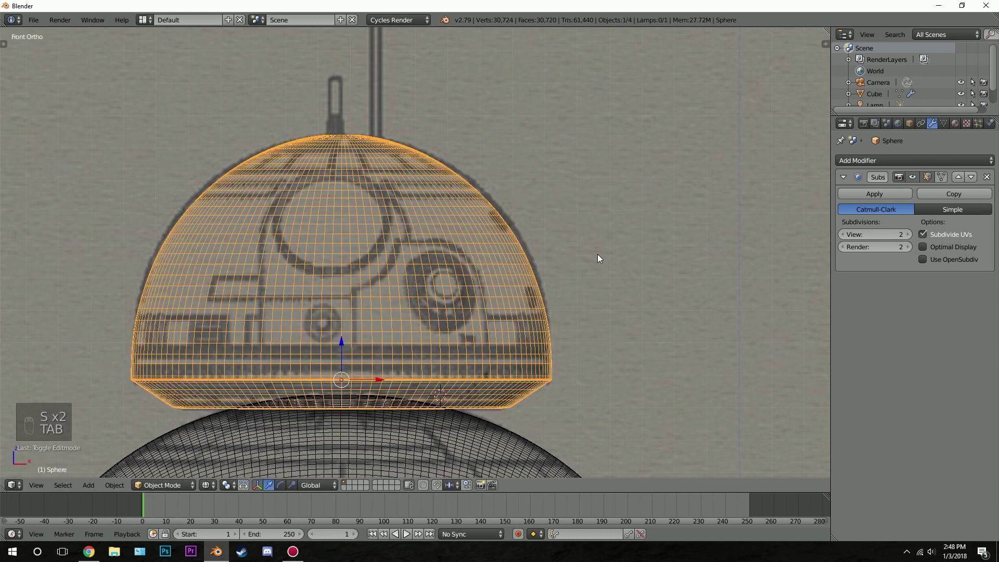
pyautogui.press('Tab')
pyautogui.keyDown('alt'); pyautogui.rightClick(377, 173); pyautogui.keyUp('alt')
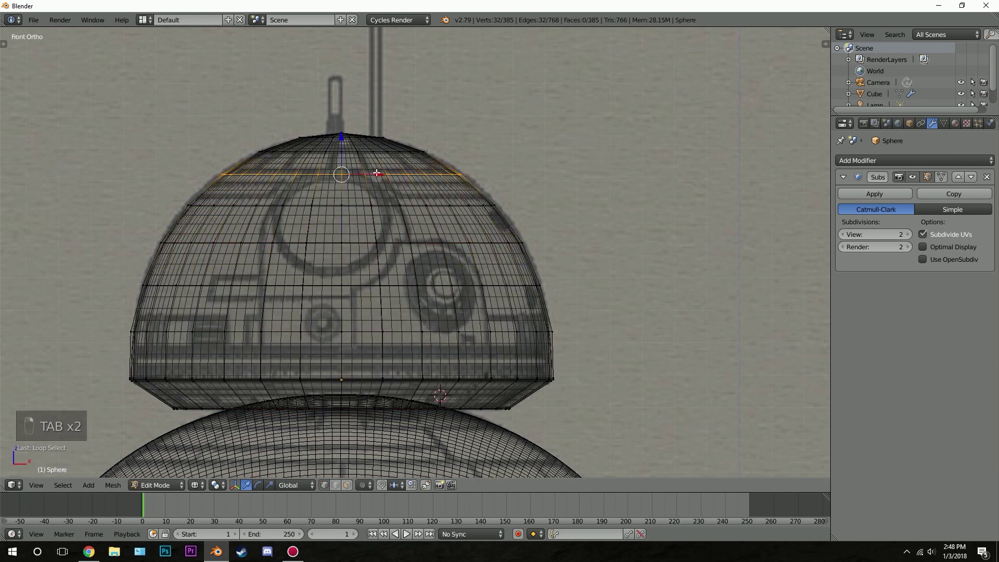
pyautogui.press('s')
pyautogui.click(648, 165)
pyautogui.press('Tab')
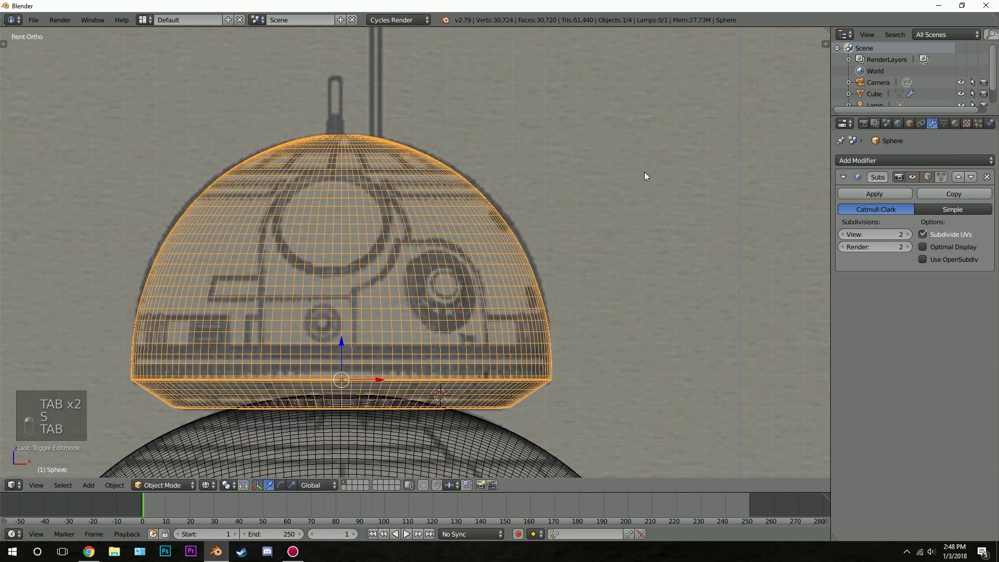
# - Deselect all, go to the front wireframe view, and put the 3D cursor on the tall antenna
pyautogui.scroll(-3, 530, 212)
pyautogui.press('z')
pyautogui.press('a')
pyautogui.moveTo(517, 243); pyautogui.dragTo(508, 277, button='middle')
pyautogui.press('KP_1')
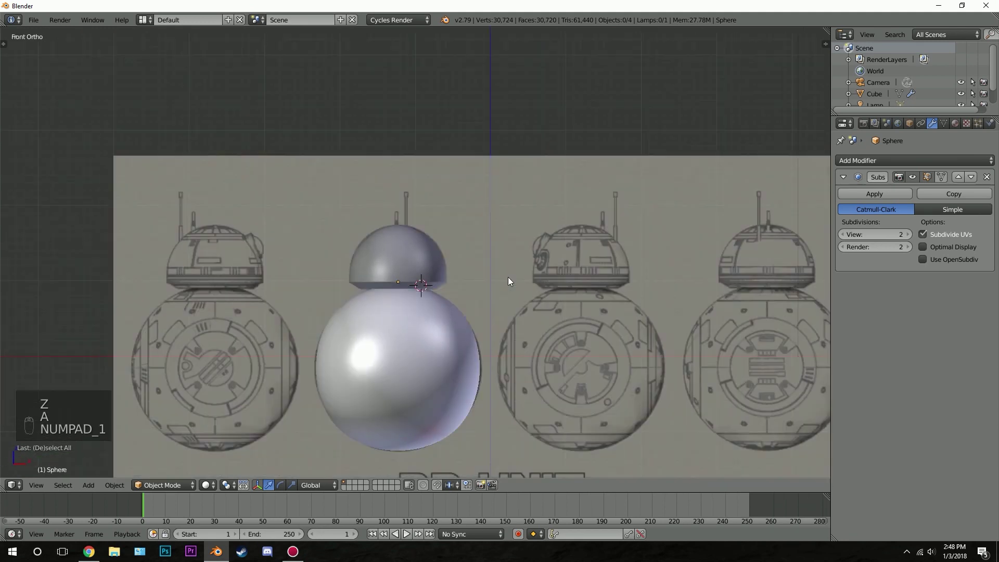
pyautogui.press('z')
pyautogui.scroll(4, 485, 266)
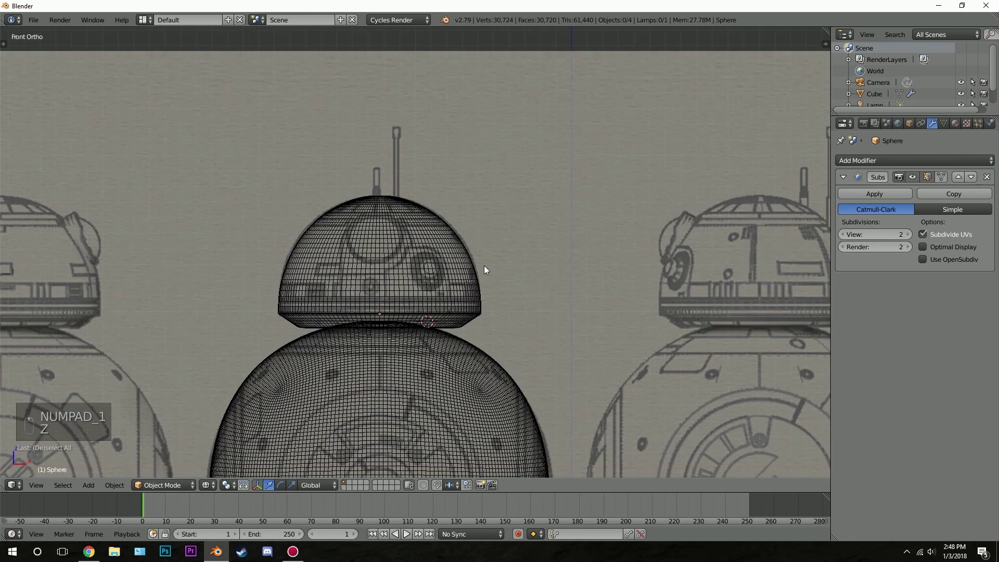
pyautogui.scroll(2, 353, 159)
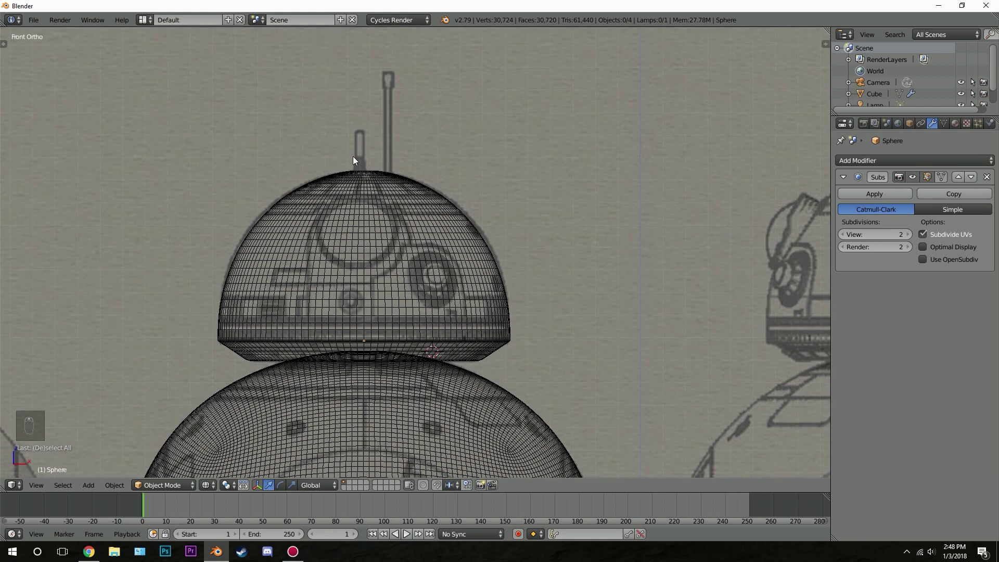
pyautogui.scroll(-2, 616, 221)
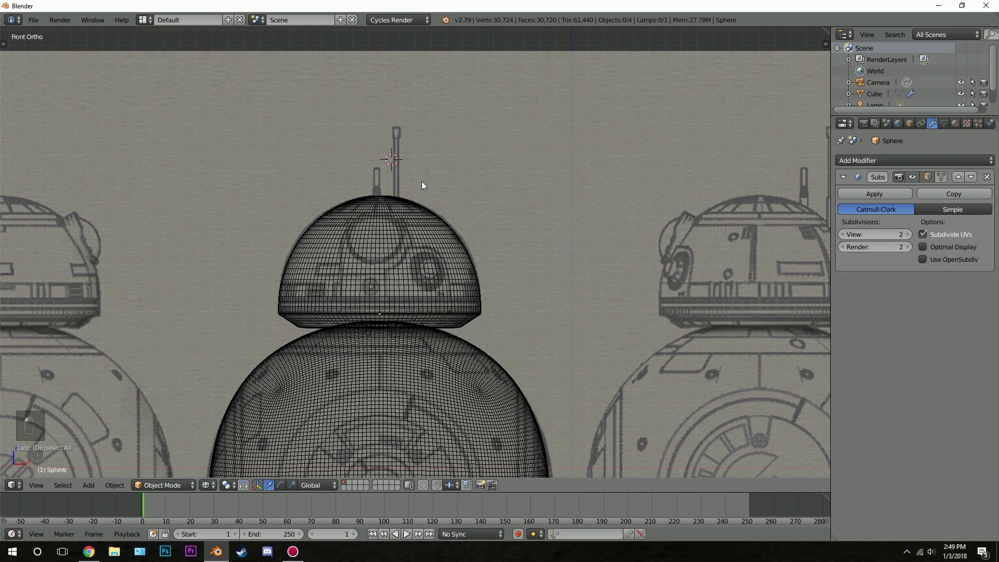
pyautogui.scroll(6, 417, 180)
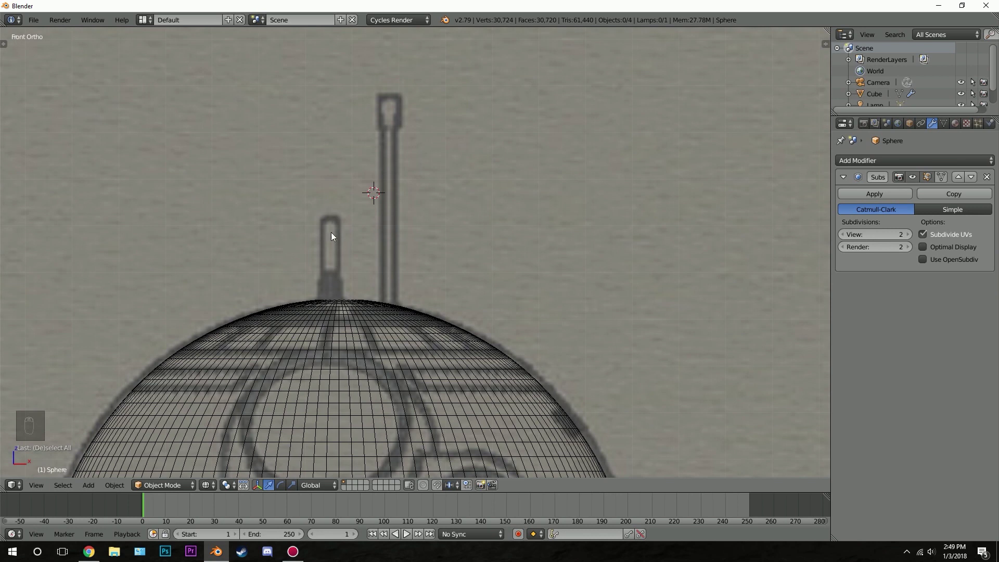
pyautogui.scroll(-3, 407, 243)
pyautogui.click(398, 244)
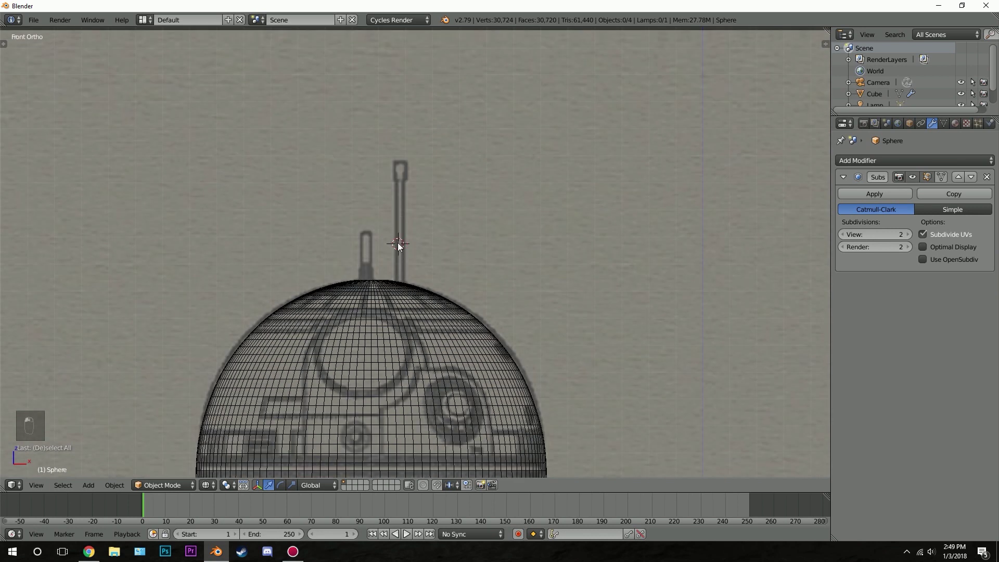
# - Add a cylinder at the 3D cursor and shrink it down
pyautogui.hotkey('shift', 'a')
pyautogui.moveTo(398, 245)
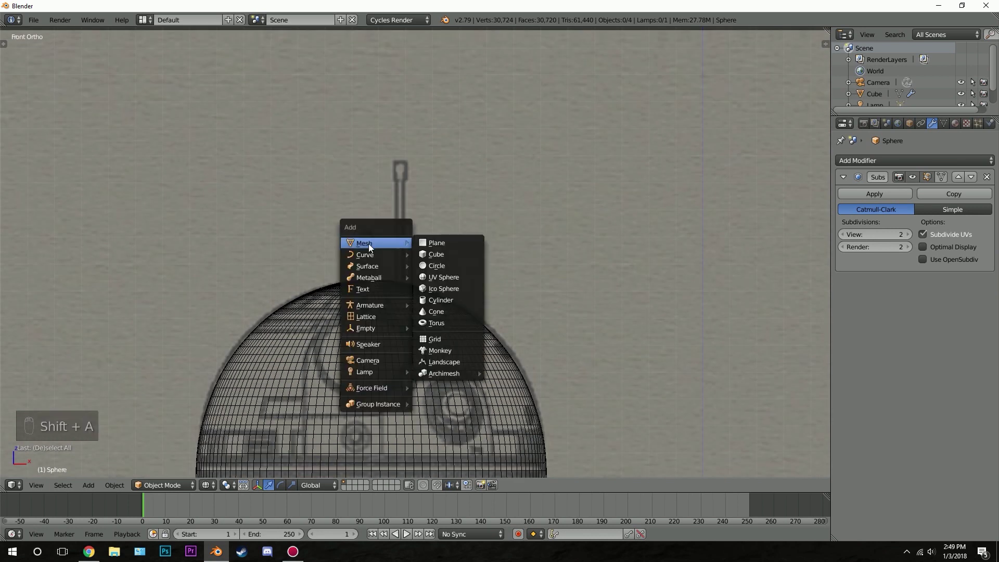
pyautogui.click(450, 300)
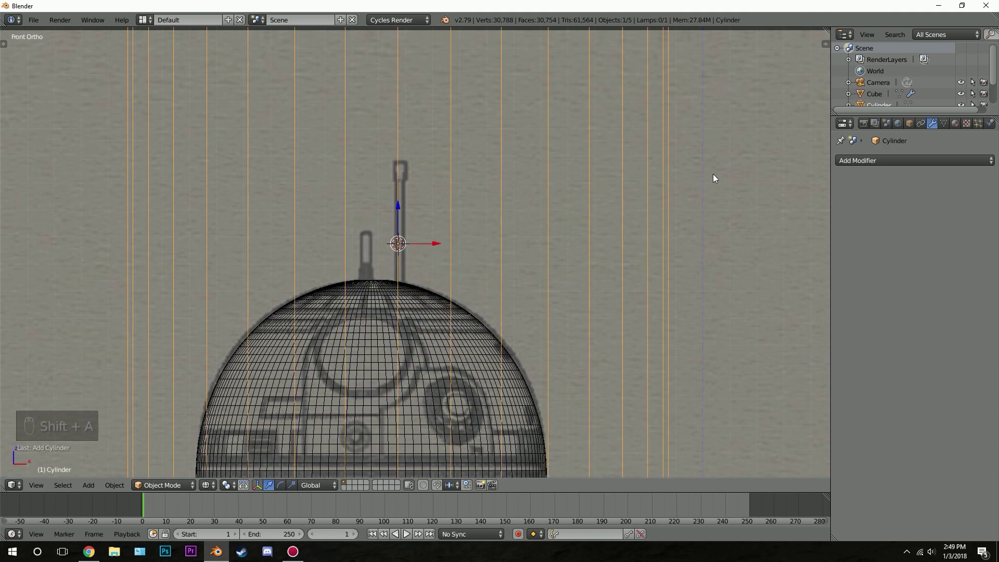
pyautogui.press('s')
pyautogui.click(409, 241)
pyautogui.scroll(3, 411, 247)
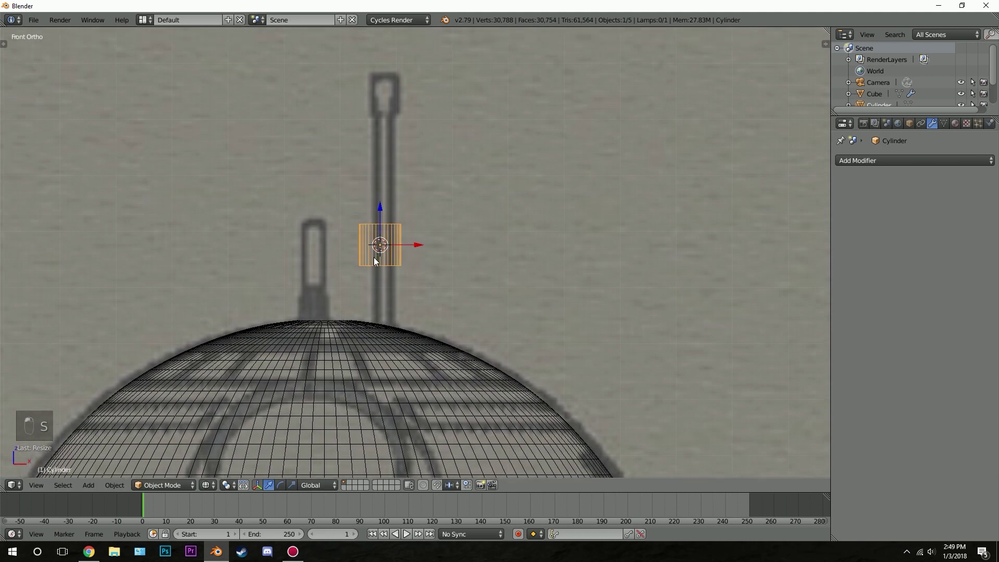
pyautogui.press('s')
pyautogui.click(499, 219)
# - Move the cylinder onto the antenna outline, slim it, and stretch it tall along Z
pyautogui.press('g')
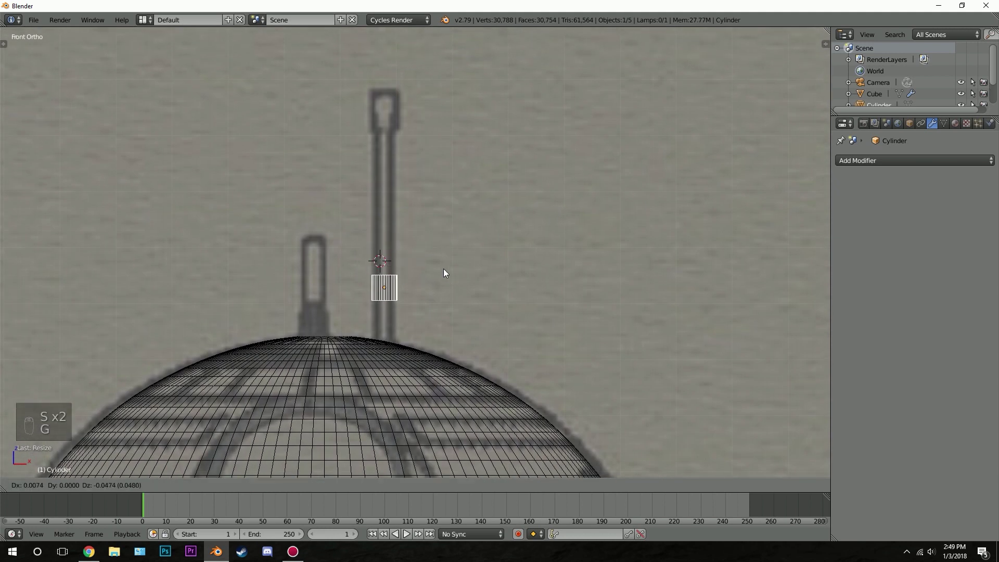
pyautogui.click(446, 268)
pyautogui.press('s')
pyautogui.click(470, 257)
pyautogui.press('s')
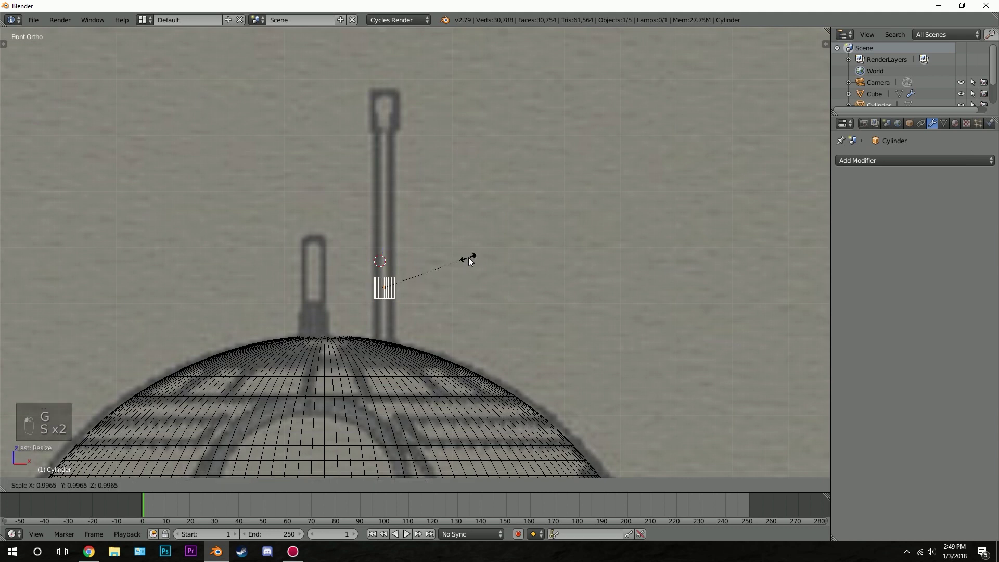
pyautogui.press('z')
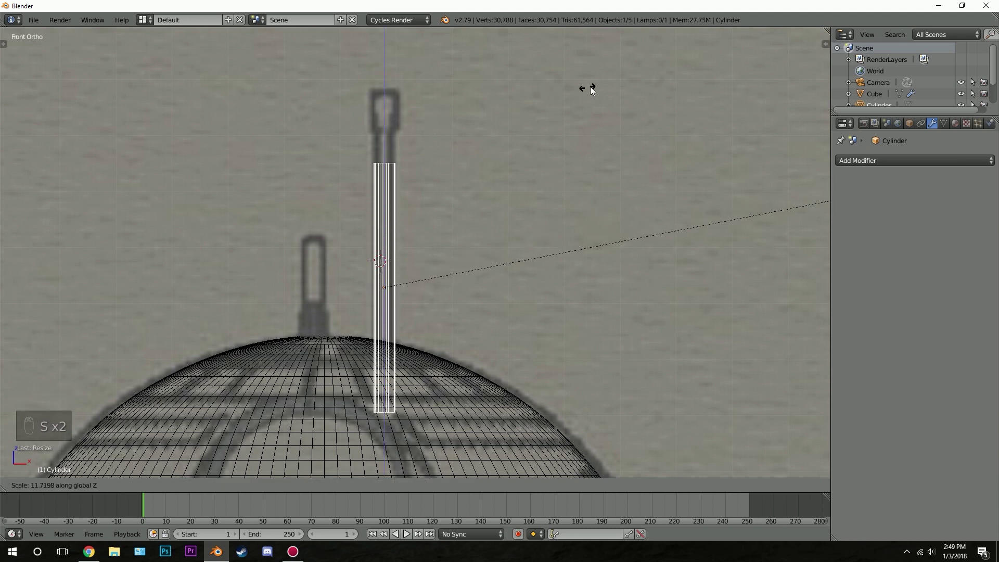
pyautogui.click(49, 78)
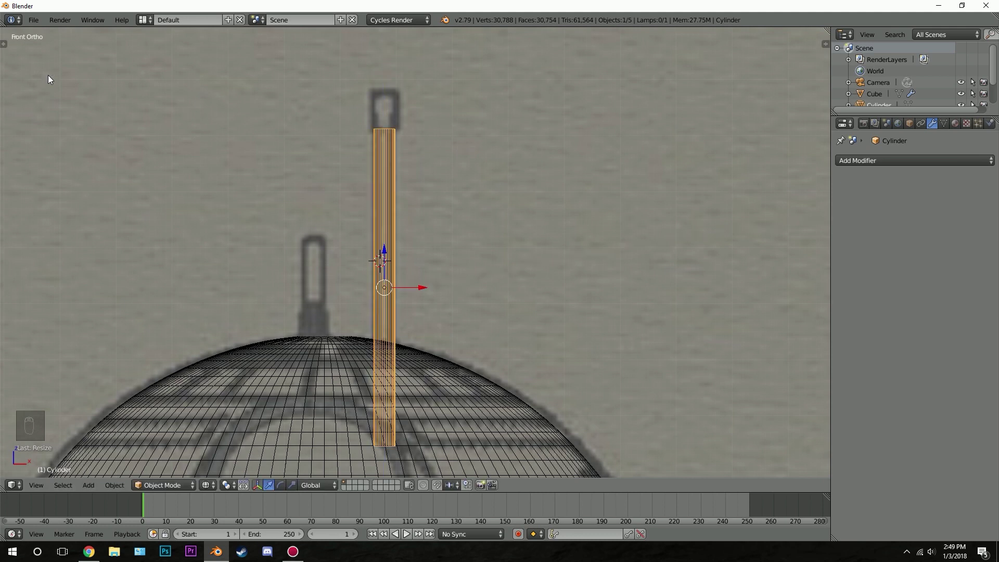
# - Box-select the antenna cylinder's top vertices in Edit Mode
pyautogui.press('Tab')
pyautogui.press('a')
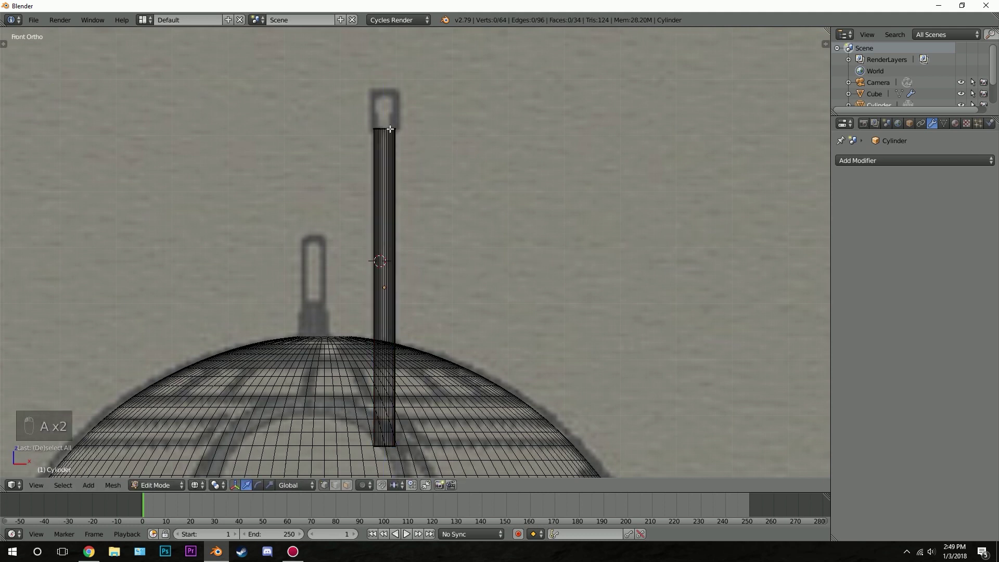
pyautogui.press('b')
pyautogui.moveTo(334, 101); pyautogui.dragTo(565, 189)
pyautogui.scroll(1, 416, 108)
pyautogui.keyDown('shift'); pyautogui.moveTo(416, 109); pyautogui.dragTo(473, 290, button='middle'); pyautogui.keyUp('shift')
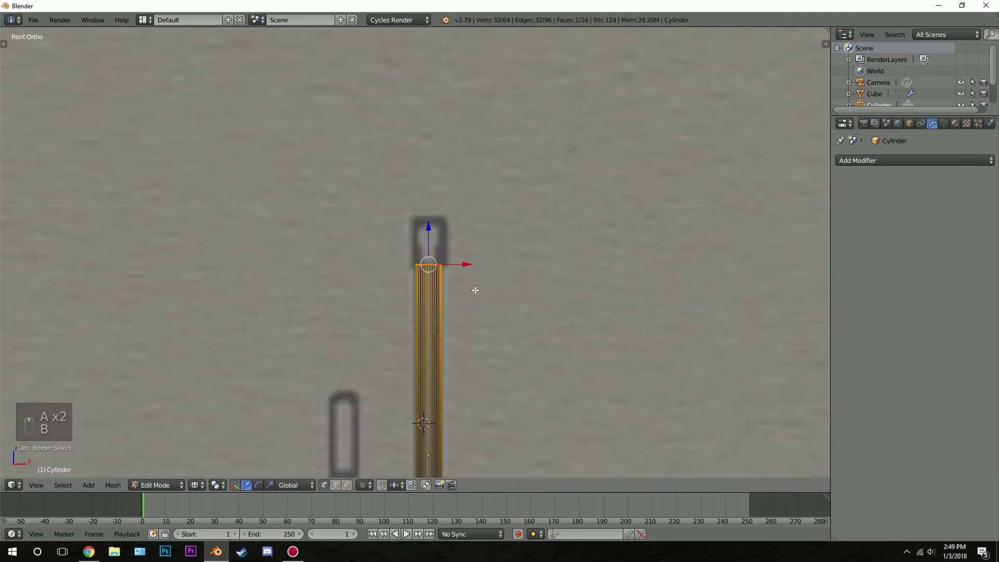
pyautogui.scroll(7, 598, 279)
# - Widen the top rim and extrude it upward into a cap
pyautogui.press('e')
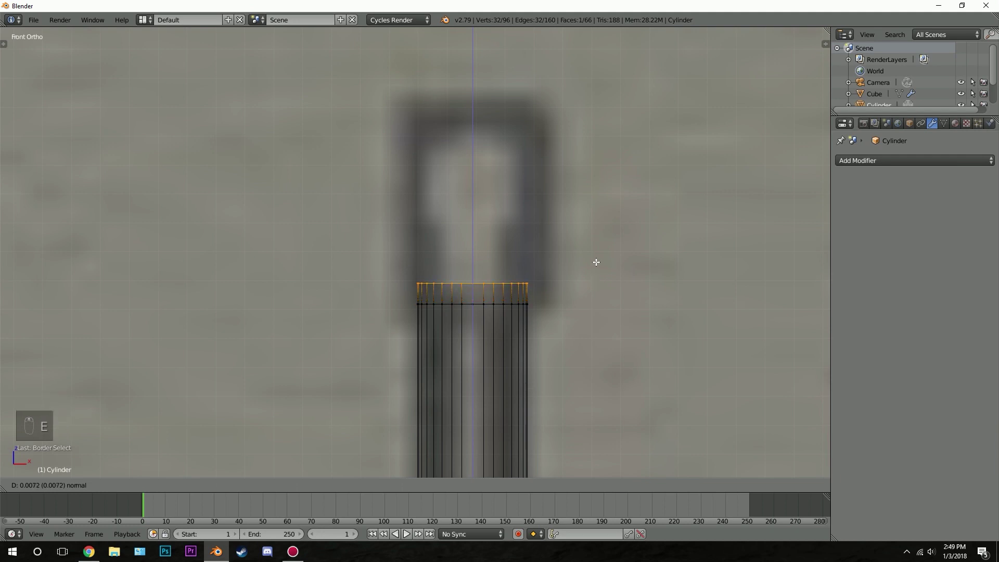
pyautogui.rightClick(597, 262)
pyautogui.press('s')
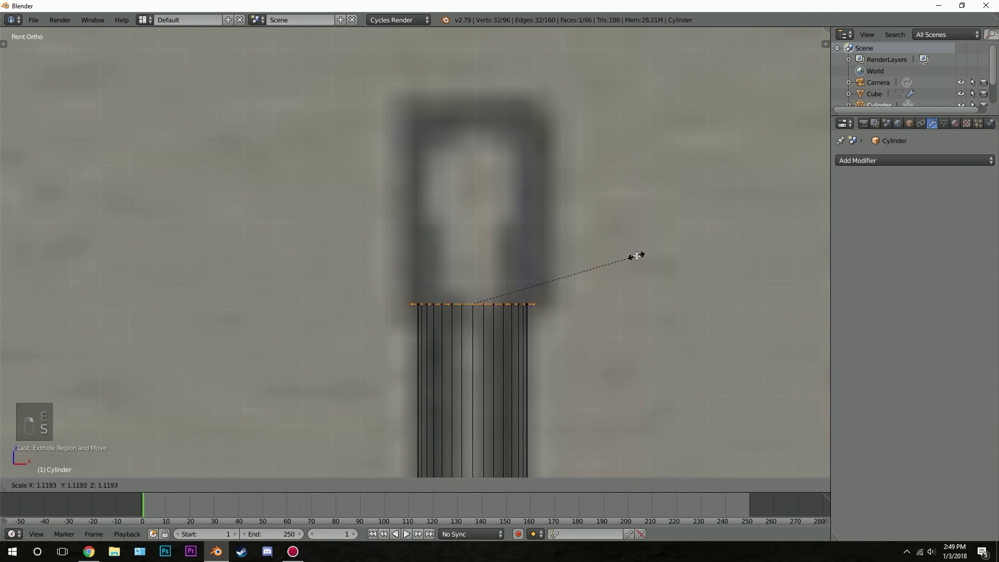
pyautogui.click(636, 257)
pyautogui.press('e')
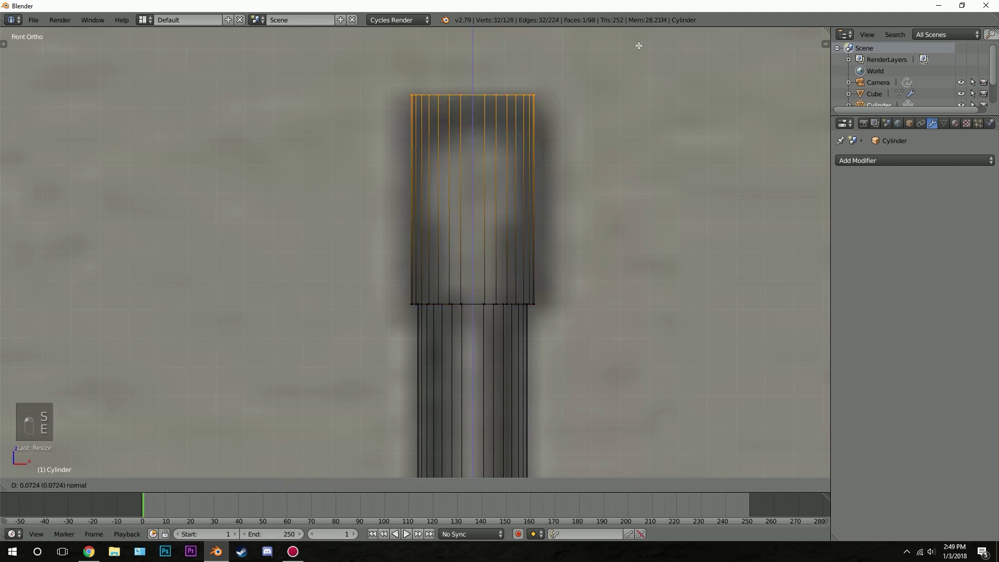
pyautogui.click(636, 42)
# - Select the tube's side faces and slim them with S Shift+Z, keeping the height unchanged
pyautogui.press('z')
pyautogui.scroll(-8, 636, 42)
pyautogui.keyDown('shift'); pyautogui.moveTo(478, 284); pyautogui.dragTo(437, 184, button='middle'); pyautogui.keyUp('shift')
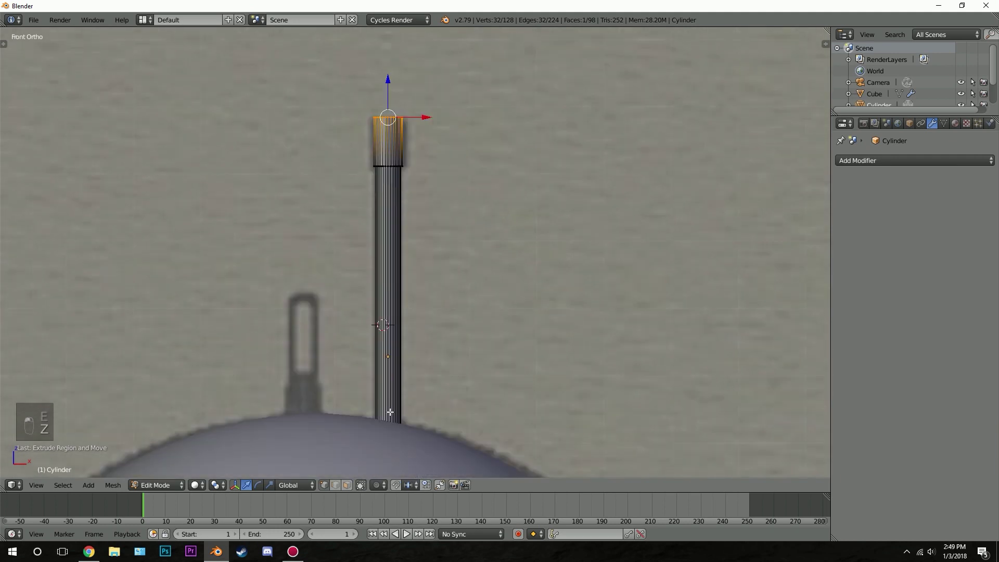
pyautogui.click(347, 486)
pyautogui.keyDown('alt'); pyautogui.rightClick(403, 364); pyautogui.keyUp('alt')
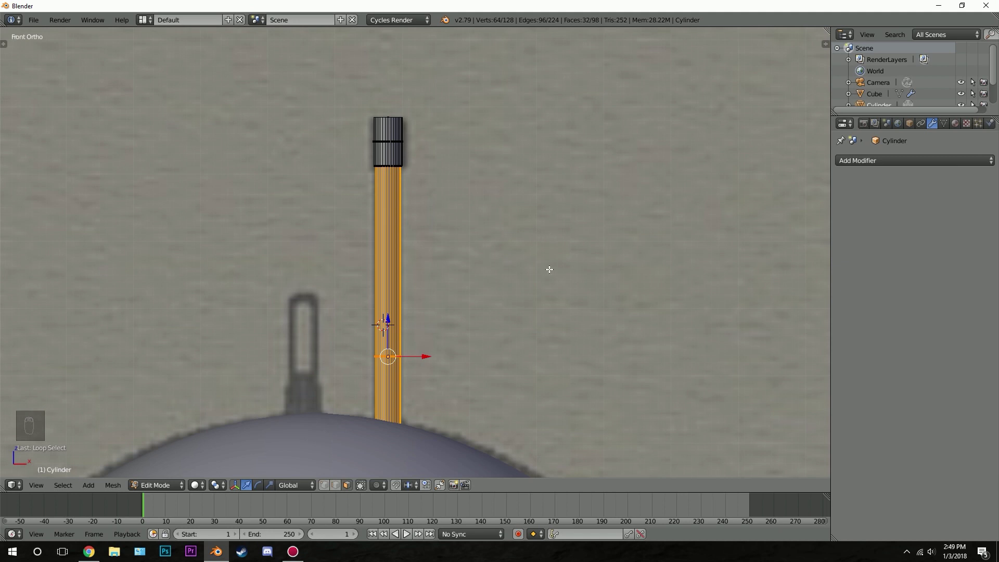
pyautogui.press('s')
pyautogui.hotkey('shift', 'z')
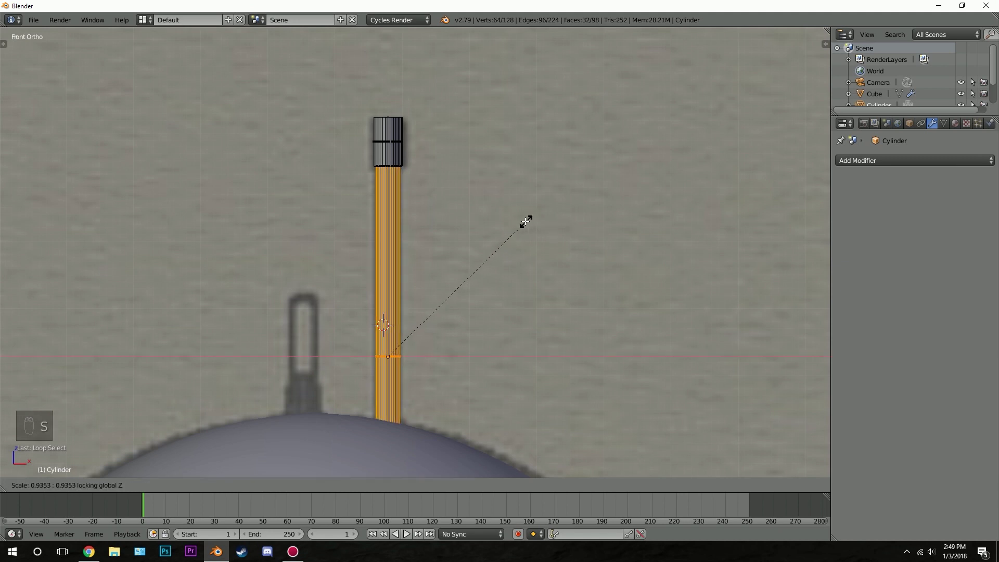
pyautogui.click(512, 233)
pyautogui.press('z')
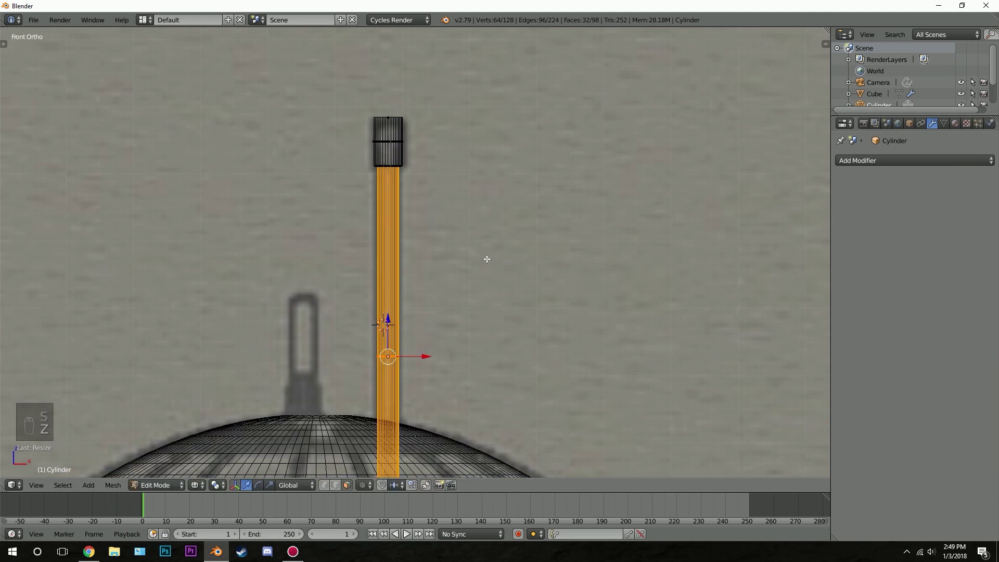
pyautogui.press('Tab')
pyautogui.press('z')
pyautogui.press('a')
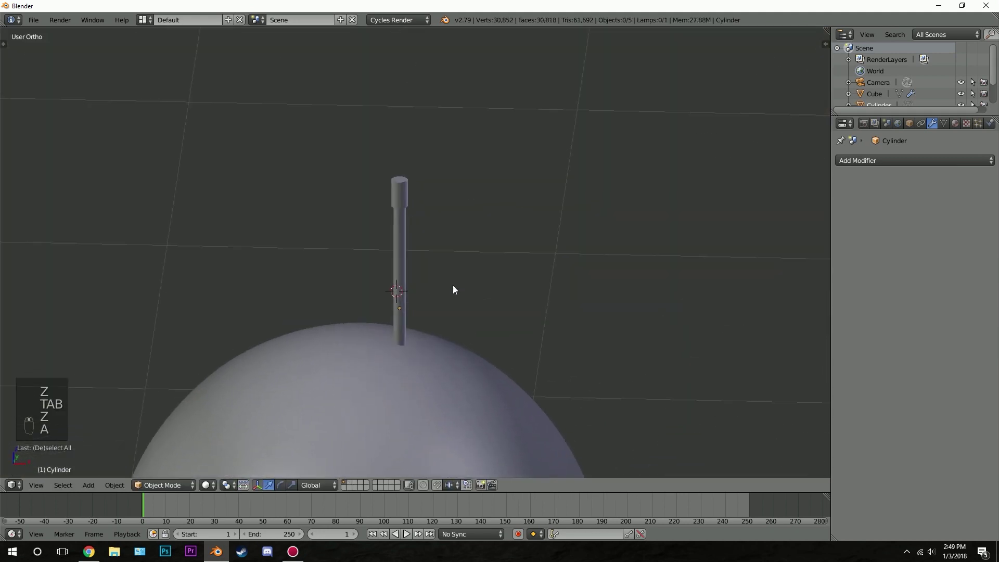
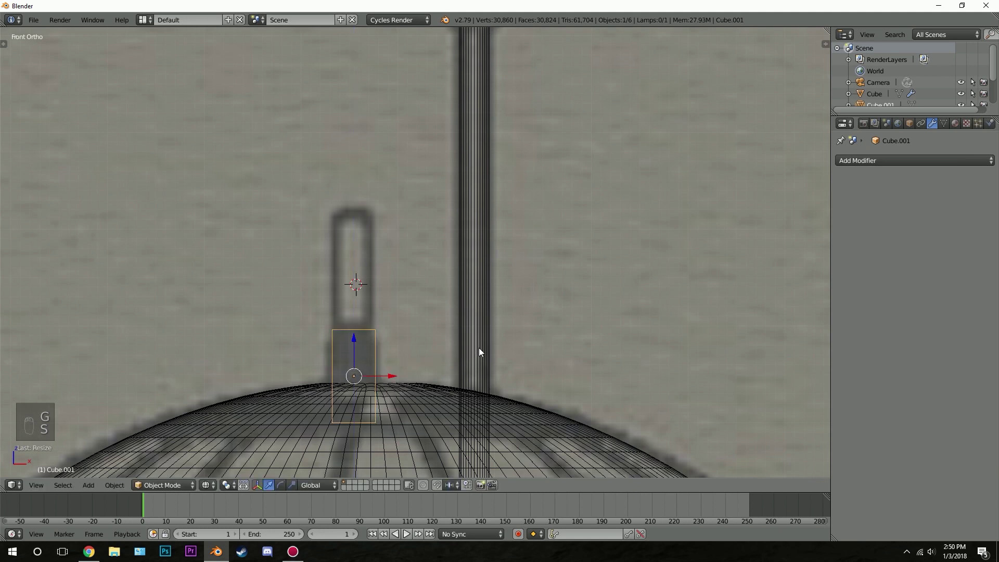
# - Lower the block's bottom face down into the dome in Edit Mode
pyautogui.click(476, 349)
pyautogui.press('Tab')
pyautogui.press('a')
pyautogui.press('a')
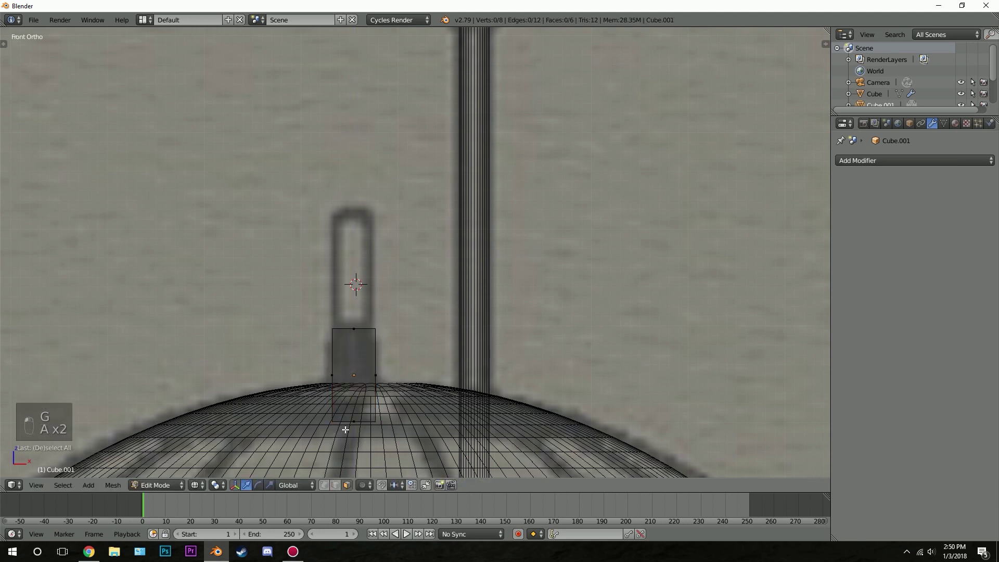
pyautogui.scroll(-4, 350, 421)
pyautogui.moveTo(385, 312); pyautogui.dragTo(375, 387)
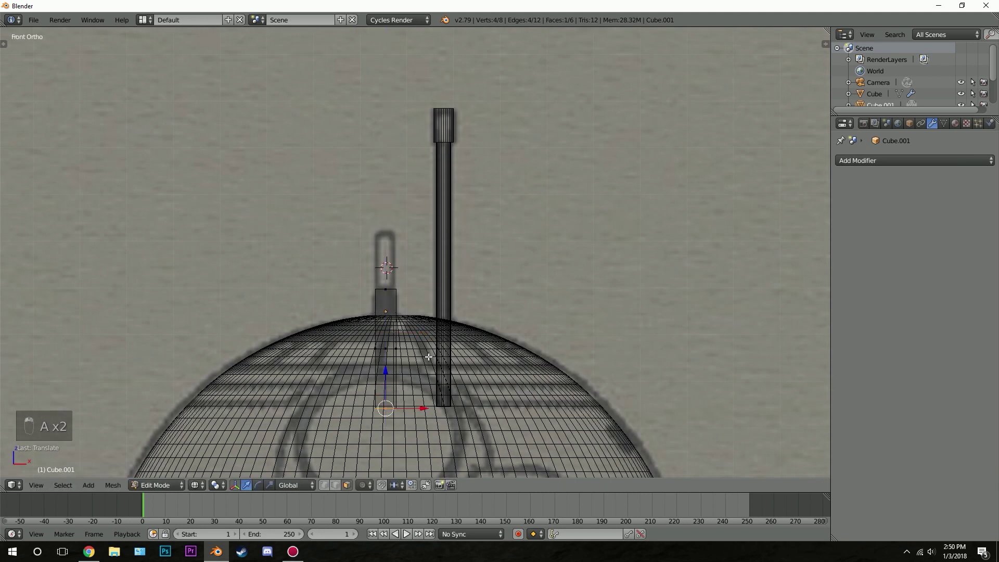
pyautogui.scroll(6, 439, 313)
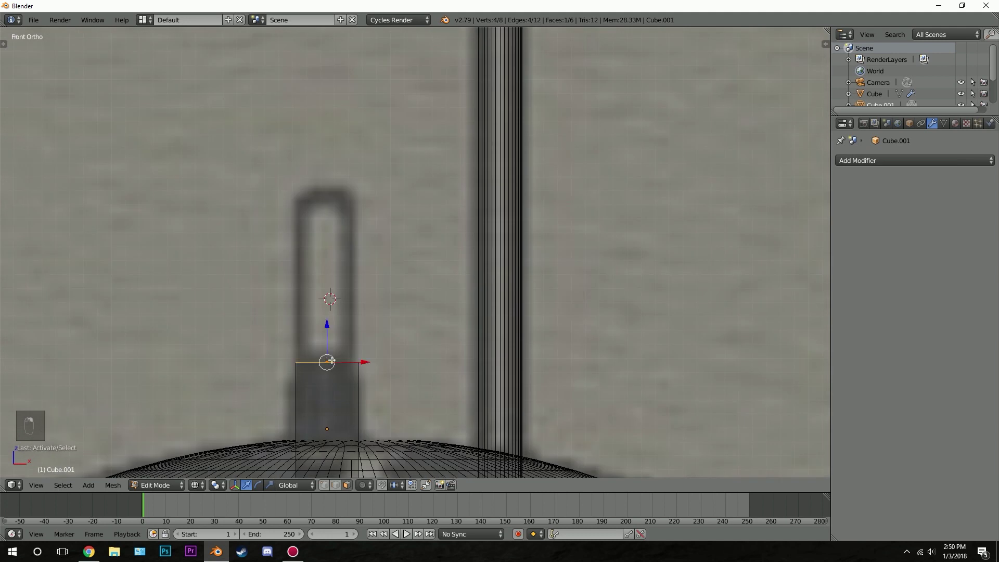
# - Extrude the top edge, narrow it, then extrude again up to the reference column height
pyautogui.press('e')
pyautogui.rightClick(489, 273)
pyautogui.press('s')
pyautogui.click(497, 281)
pyautogui.press('e')
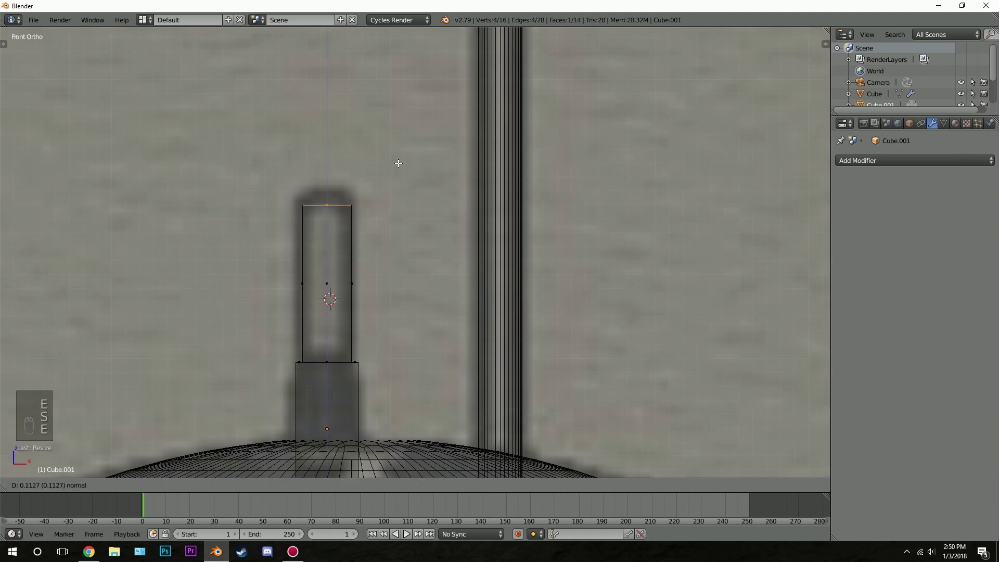
pyautogui.click(398, 156)
pyautogui.moveTo(409, 191); pyautogui.dragTo(442, 192, button='middle')
pyautogui.scroll(2, 442, 192)
pyautogui.keyDown('shift'); pyautogui.moveTo(344, 163); pyautogui.dragTo(465, 211, button='middle'); pyautogui.keyUp('shift')
pyautogui.scroll(4, 466, 211)
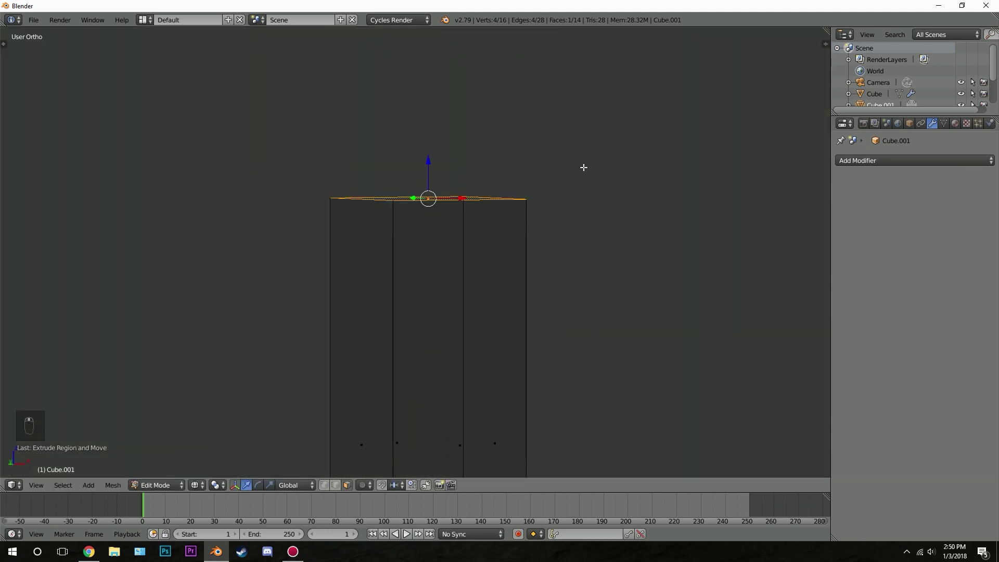
# - Bevel the column's top edges with 3 segments and check it from the front view
pyautogui.hotkey('ctrl', 'b')
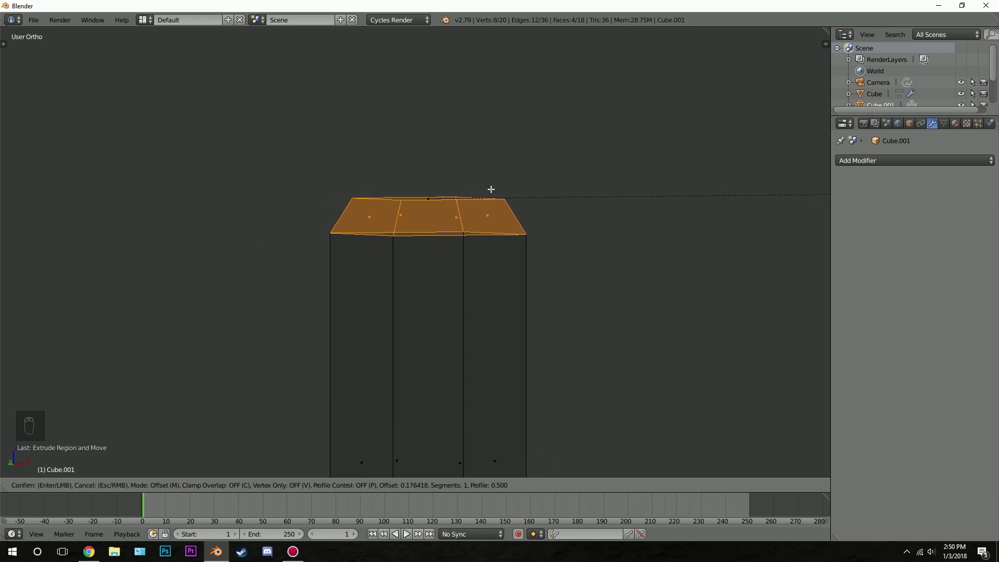
pyautogui.scroll(1, 115, 196)
pyautogui.scroll(1, 114, 196)
pyautogui.click(115, 197)
pyautogui.press('z')
pyautogui.moveTo(167, 205)
pyautogui.mouseDown(button='middle')
pyautogui.moveTo(528, 328)
pyautogui.moveTo(537, 379)
pyautogui.moveTo(379, 272)
pyautogui.moveTo(270, 270)
pyautogui.moveTo(349, 269)
pyautogui.moveTo(336, 227)
pyautogui.mouseUp(button='middle')
pyautogui.press('Tab')
pyautogui.press('Tab')
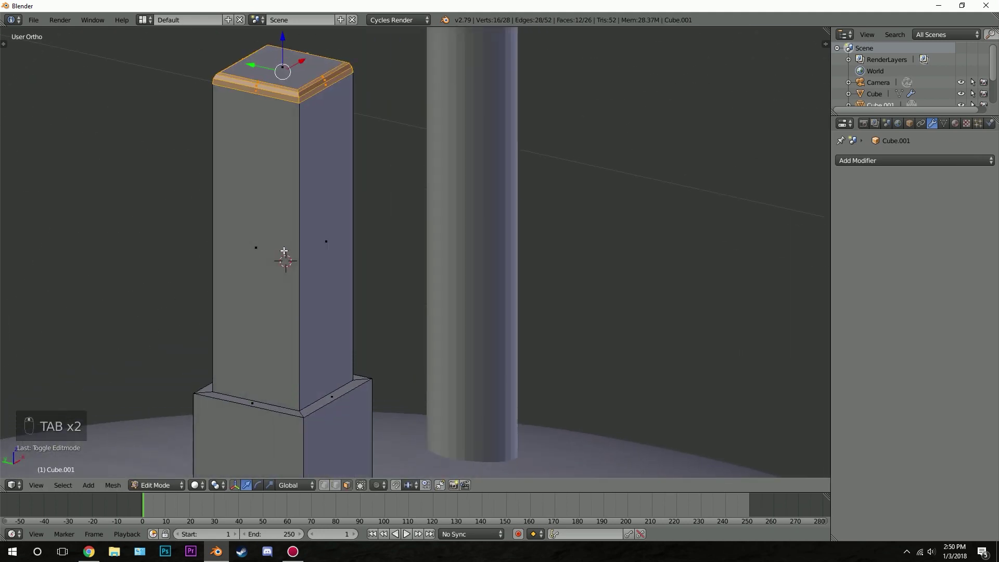
pyautogui.press('KP_1')
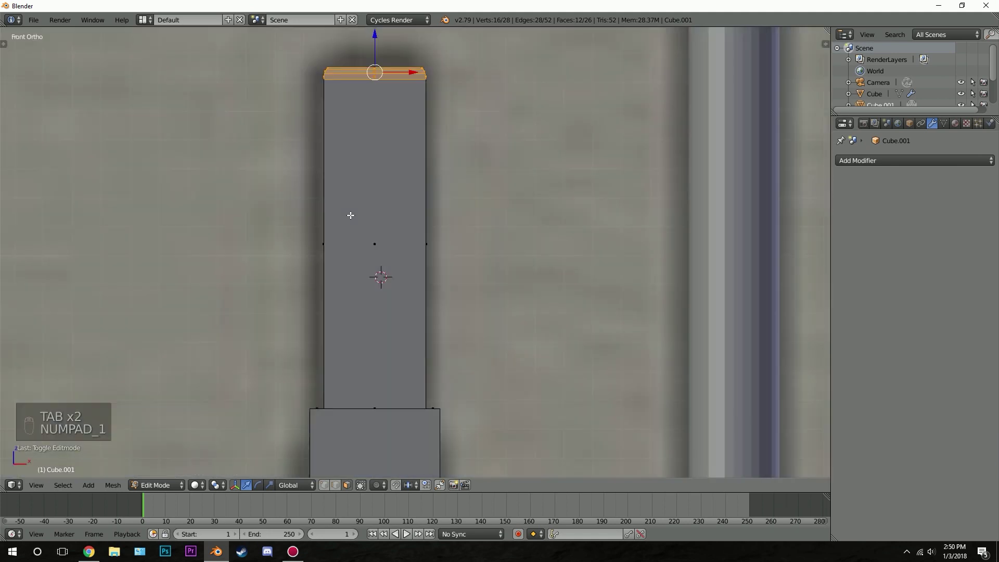
pyautogui.press('z')
pyautogui.scroll(-4, 359, 208)
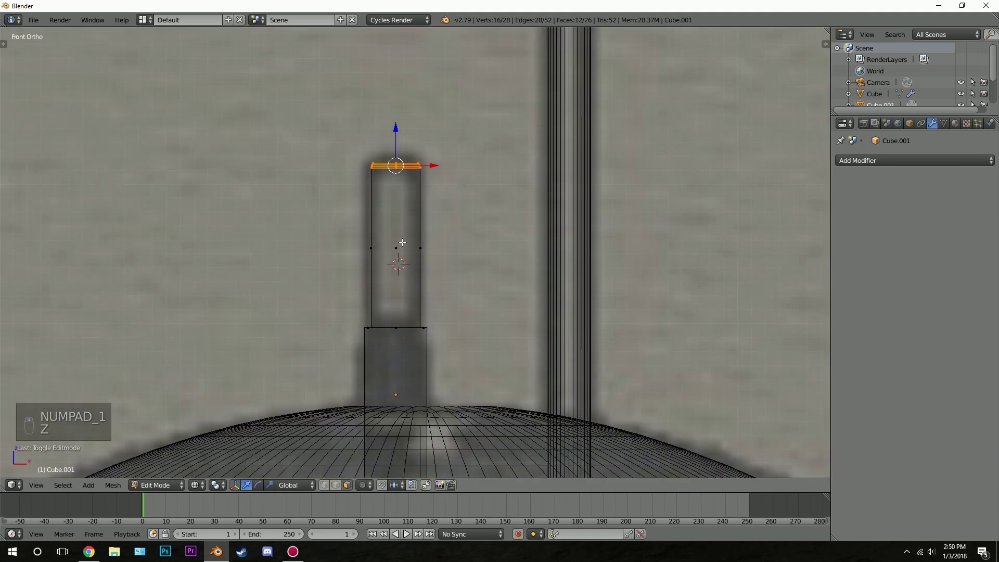
pyautogui.scroll(-5, 401, 257)
pyautogui.scroll(4, 397, 254)
# - Inset each of the column's four side faces individually
pyautogui.moveTo(397, 252); pyautogui.dragTo(443, 254, button='middle')
pyautogui.keyDown('alt'); pyautogui.rightClick(394, 222); pyautogui.keyUp('alt')
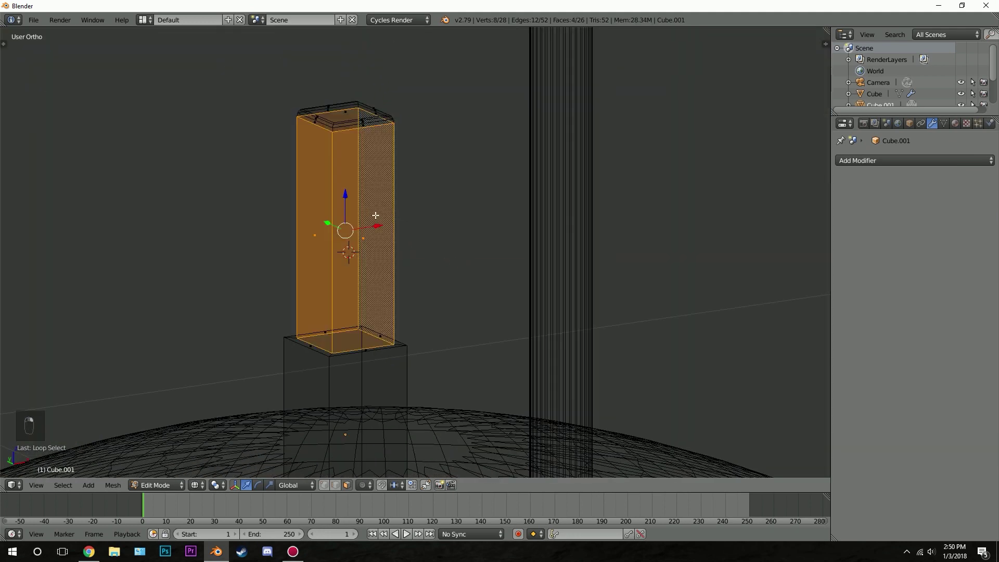
pyautogui.press('i')
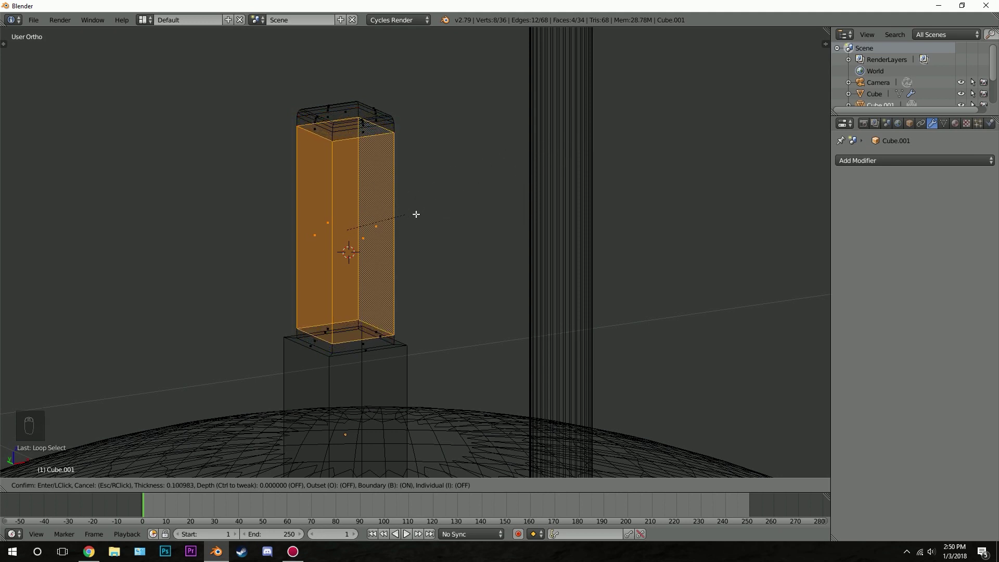
pyautogui.press('i')
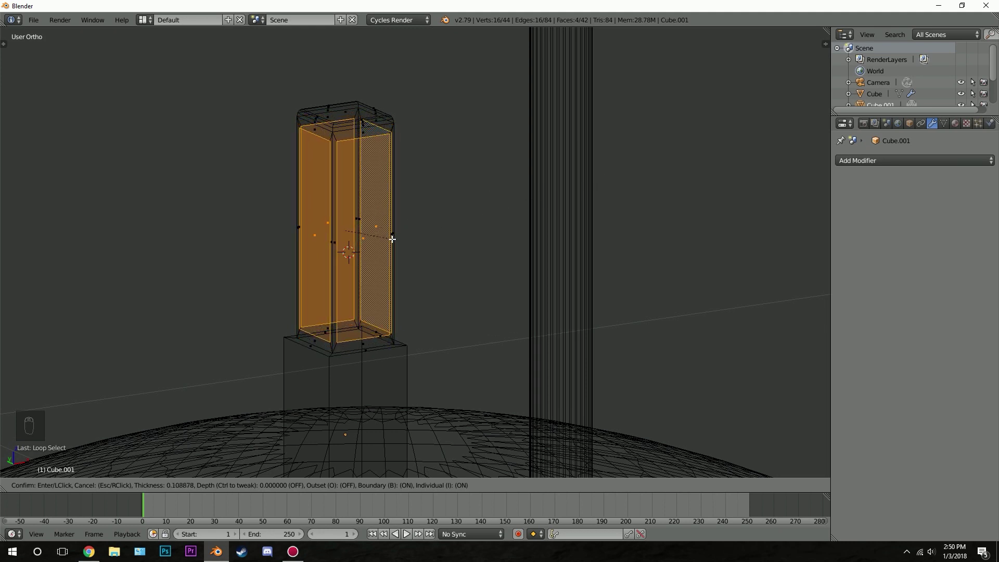
pyautogui.click(387, 237)
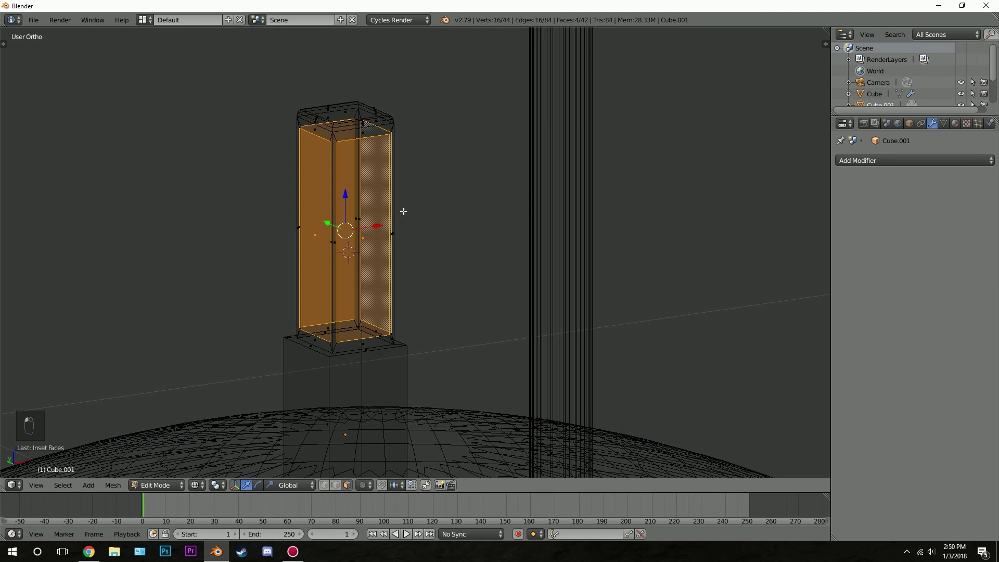
pyautogui.press('z')
pyautogui.moveTo(373, 203)
pyautogui.mouseDown(button='middle')
pyautogui.moveTo(469, 205)
pyautogui.moveTo(412, 202)
pyautogui.mouseUp(button='middle')
pyautogui.scroll(2, 423, 192)
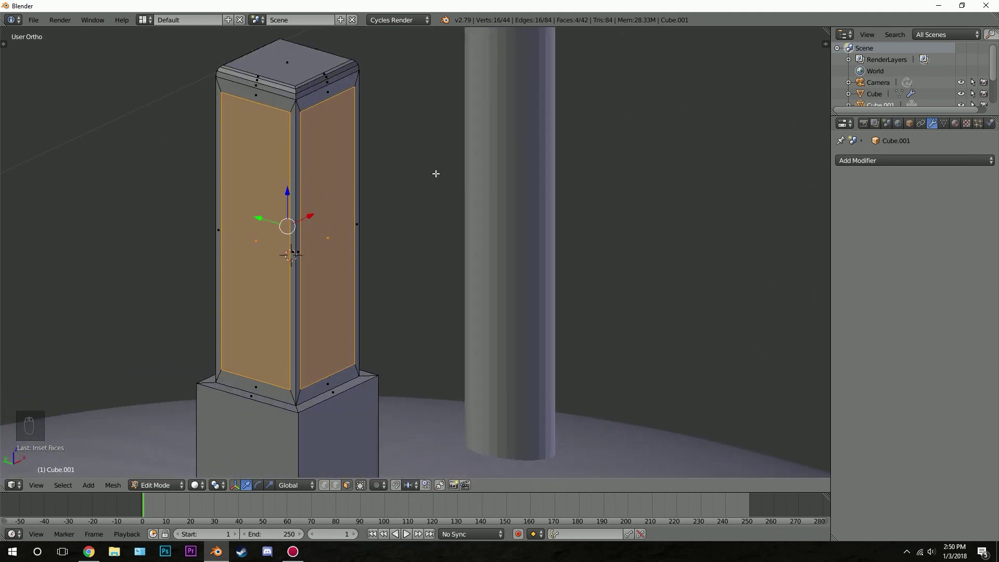
# - Extrude the inset panels in place and shrink them with S Shift+Z into recesses
pyautogui.press('e')
pyautogui.rightClick(435, 155)
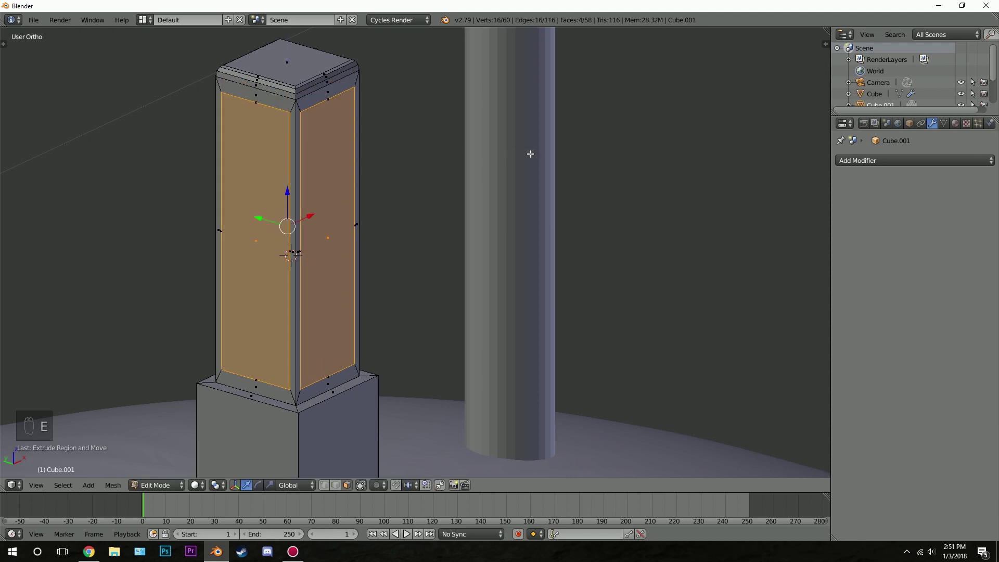
pyautogui.press('s')
pyautogui.hotkey('shift', 'z')
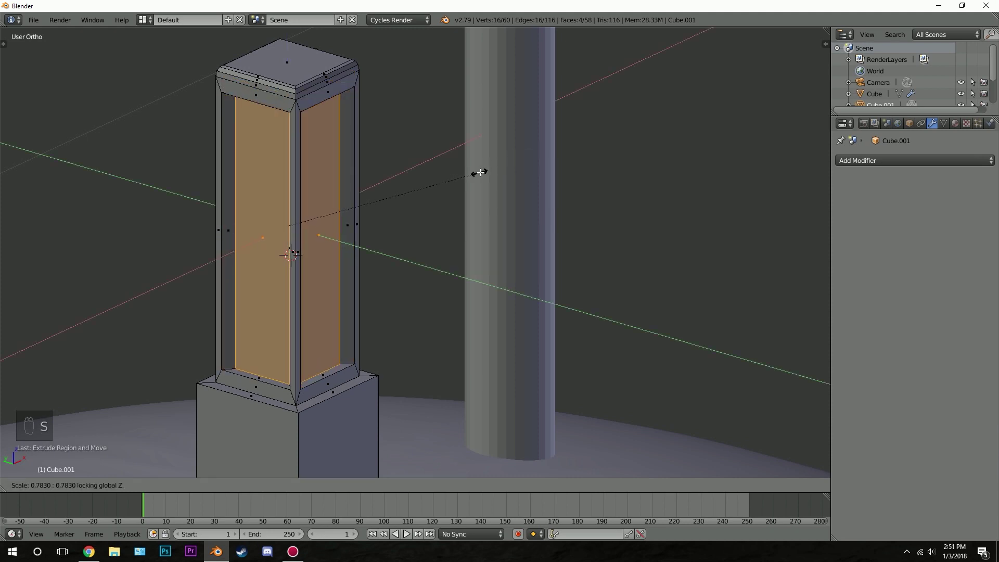
pyautogui.click(462, 175)
pyautogui.scroll(-5, 458, 173)
pyautogui.press('Tab')
pyautogui.moveTo(450, 172)
pyautogui.mouseDown(button='middle')
pyautogui.moveTo(319, 216)
pyautogui.moveTo(479, 209)
pyautogui.moveTo(502, 224)
pyautogui.moveTo(361, 186)
pyautogui.moveTo(422, 216)
pyautogui.moveTo(429, 207)
pyautogui.mouseUp(button='middle')
pyautogui.scroll(-1, 480, 209)
pyautogui.press('a')
pyautogui.press('a')
pyautogui.scroll(-3, 490, 209)
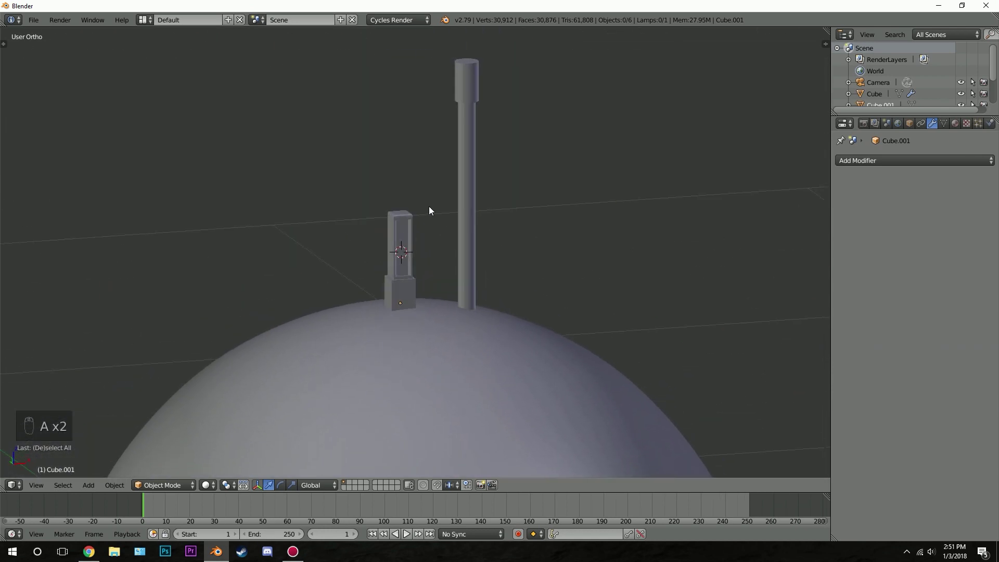
# - In the right side view, move the tall antenna over the dome to match the side reference
pyautogui.press('KP_3')
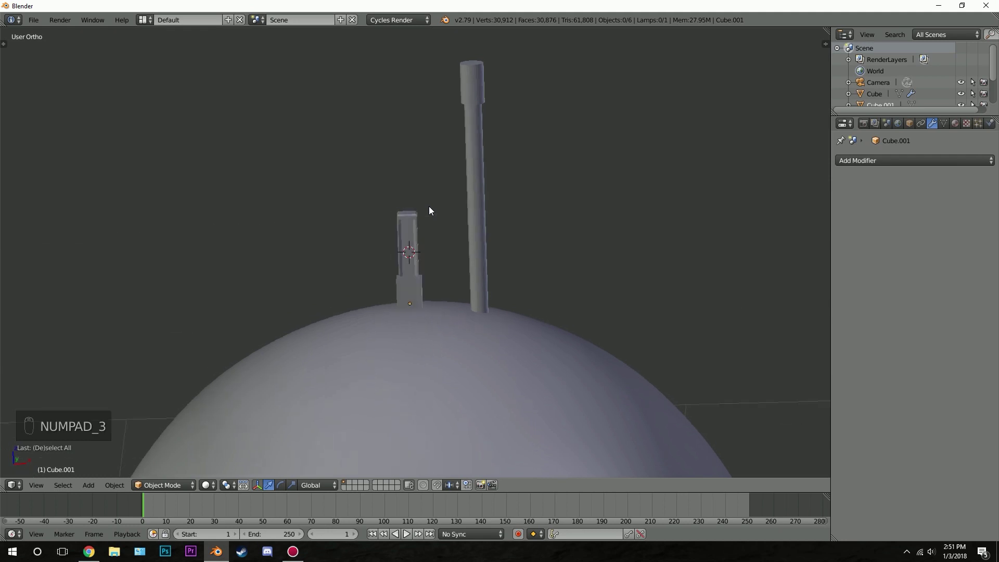
pyautogui.scroll(-6, 431, 207)
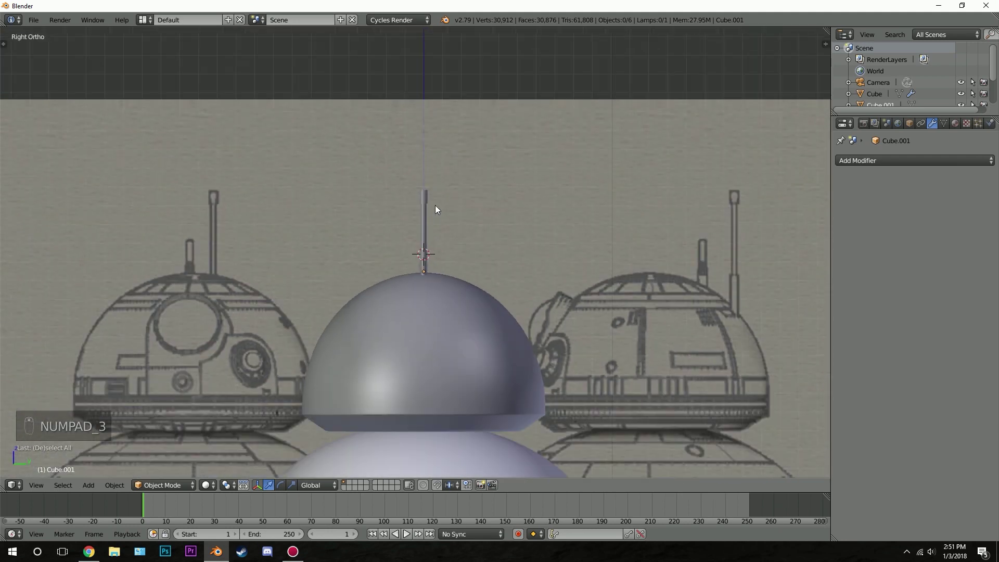
pyautogui.keyDown('shift'); pyautogui.moveTo(658, 259); pyautogui.dragTo(491, 234, button='middle'); pyautogui.keyUp('shift')
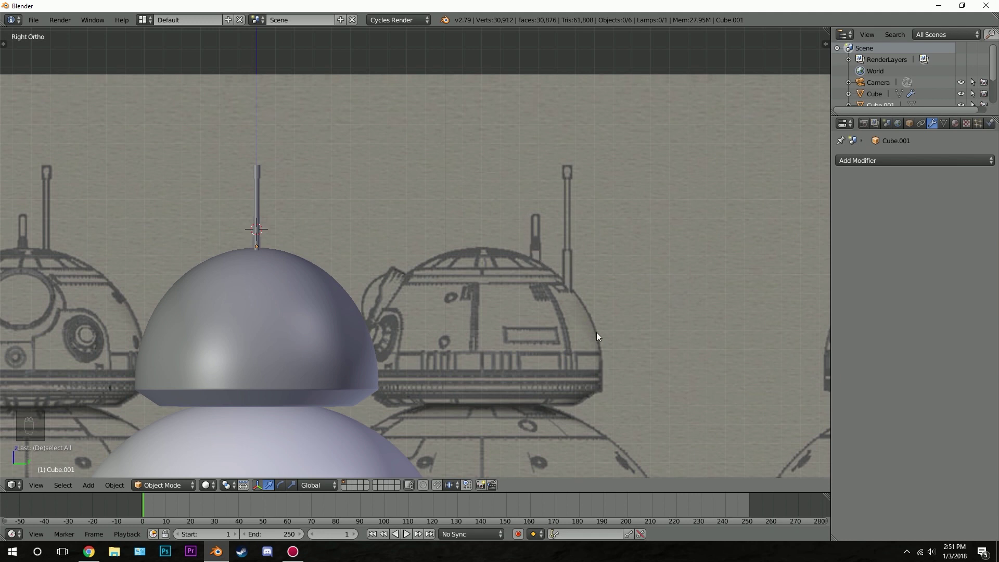
pyautogui.scroll(4, 239, 218)
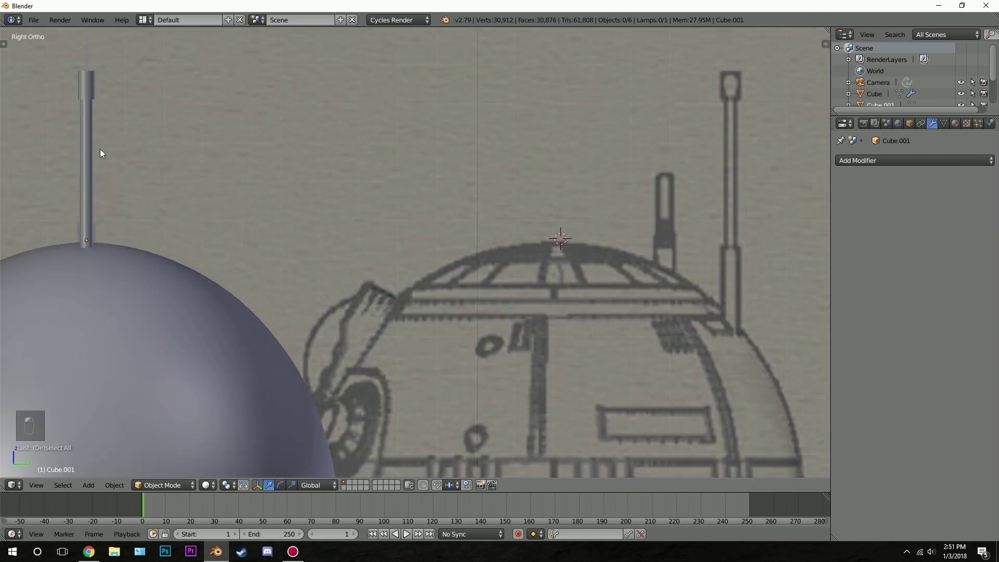
pyautogui.rightClick(82, 88)
pyautogui.moveTo(115, 212); pyautogui.dragTo(291, 242)
pyautogui.scroll(-1, 304, 239)
pyautogui.scroll(-3, 604, 253)
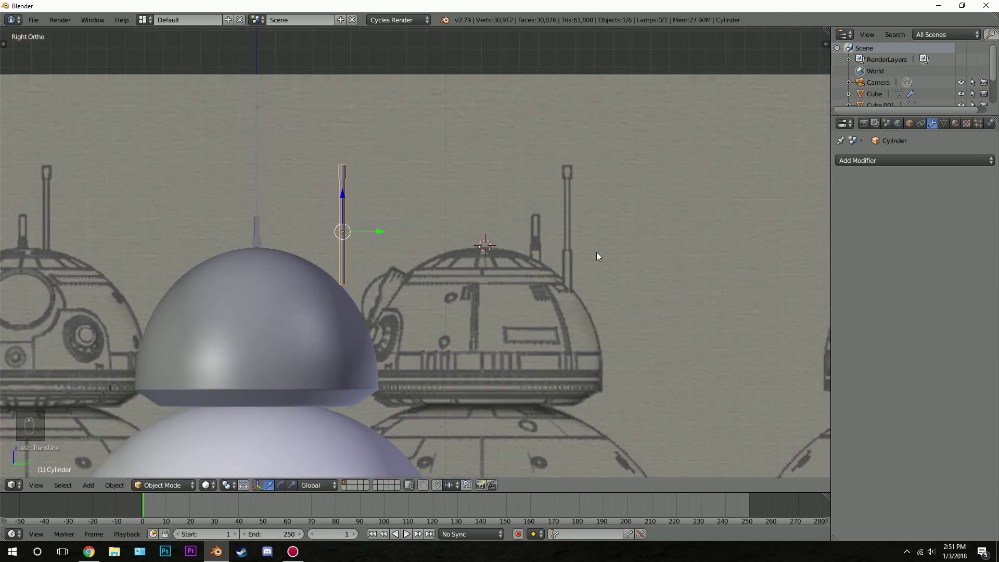
pyautogui.scroll(1, 563, 269)
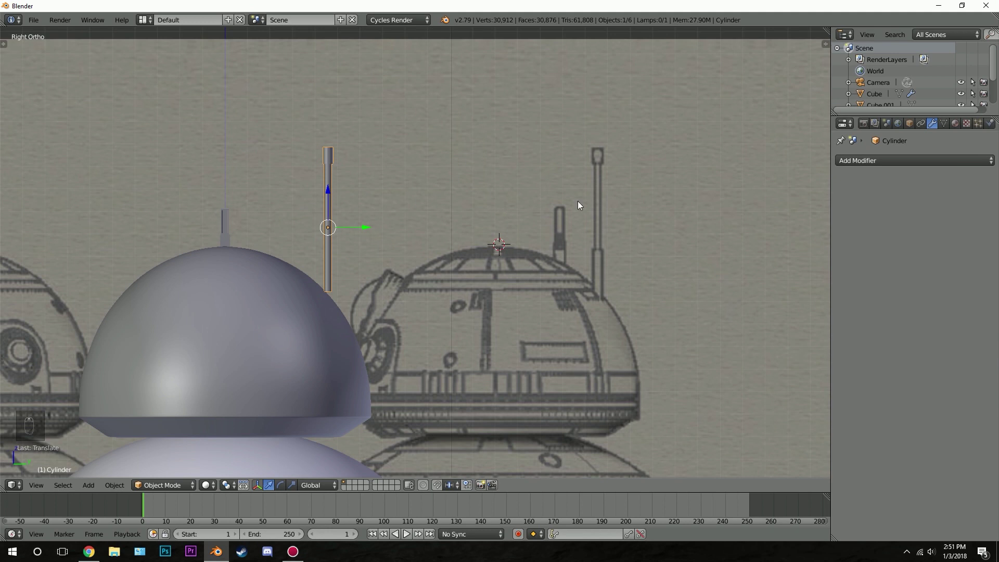
pyautogui.moveTo(367, 227); pyautogui.dragTo(365, 224)
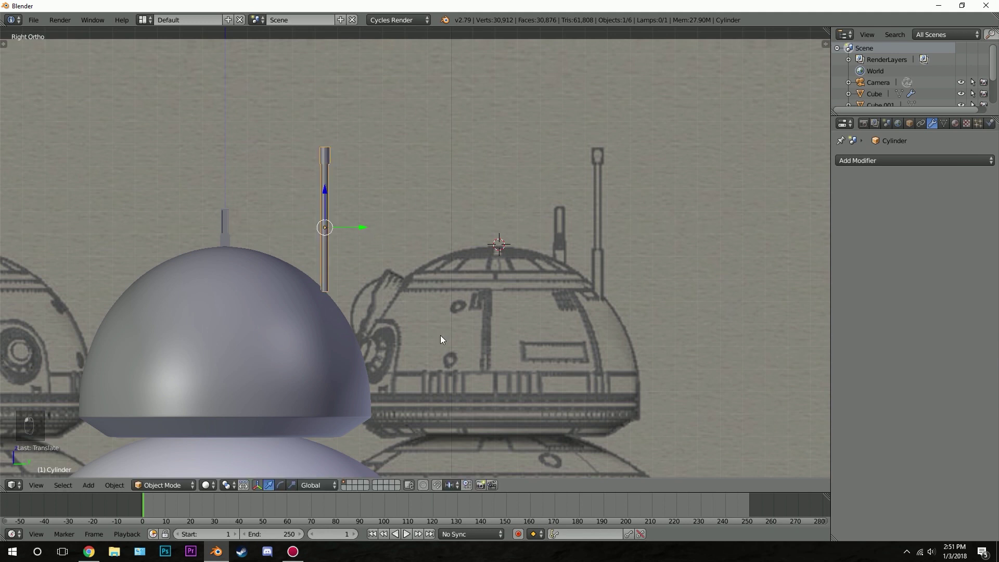
pyautogui.press('g')
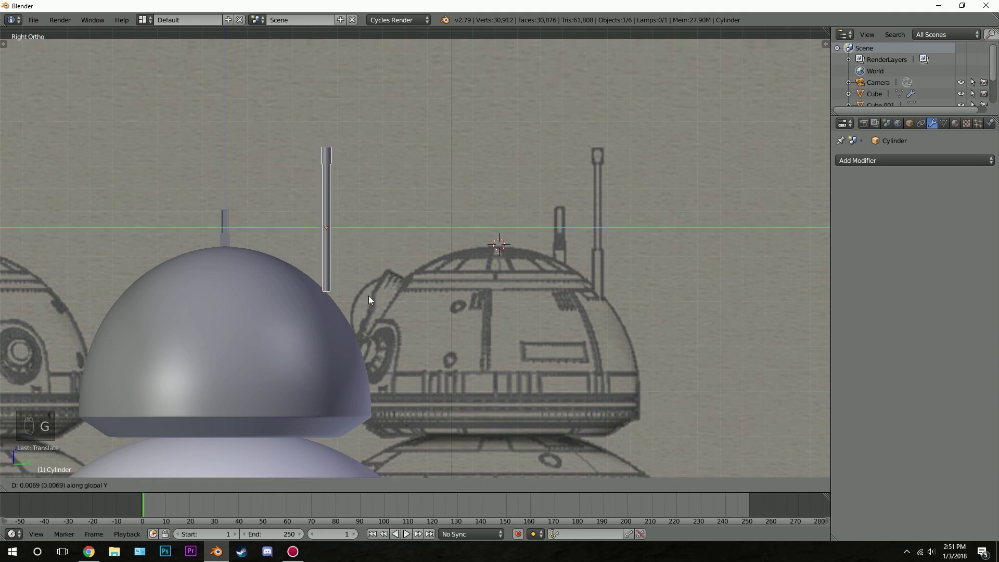
pyautogui.click(370, 298)
pyautogui.scroll(1, 370, 297)
# - Stretch the tall antenna's bottom face down so it meets the dome
pyautogui.press('Tab')
pyautogui.rightClick(309, 297)
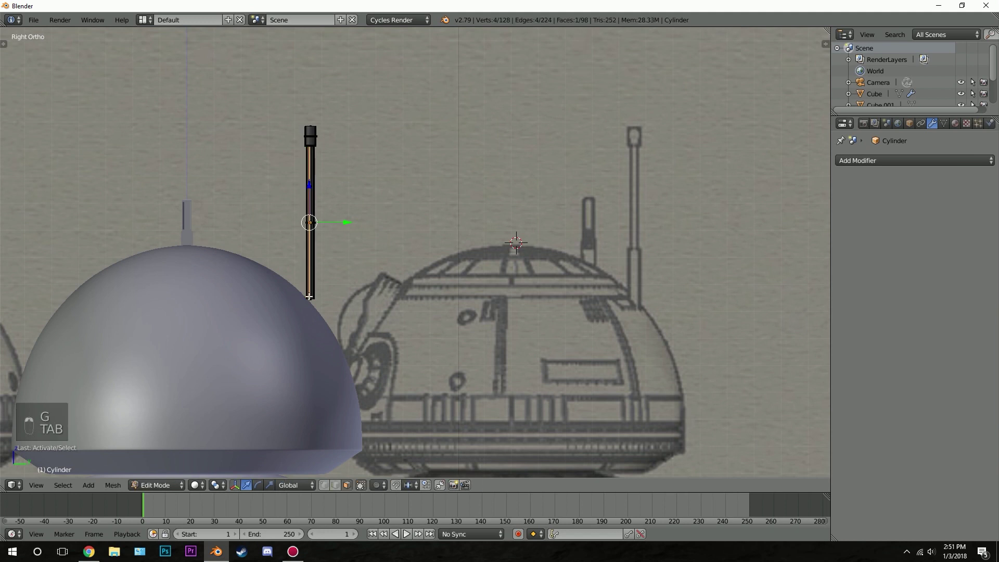
pyautogui.press('z')
pyautogui.rightClick(312, 300)
pyautogui.moveTo(311, 263); pyautogui.dragTo(312, 330)
pyautogui.press('z')
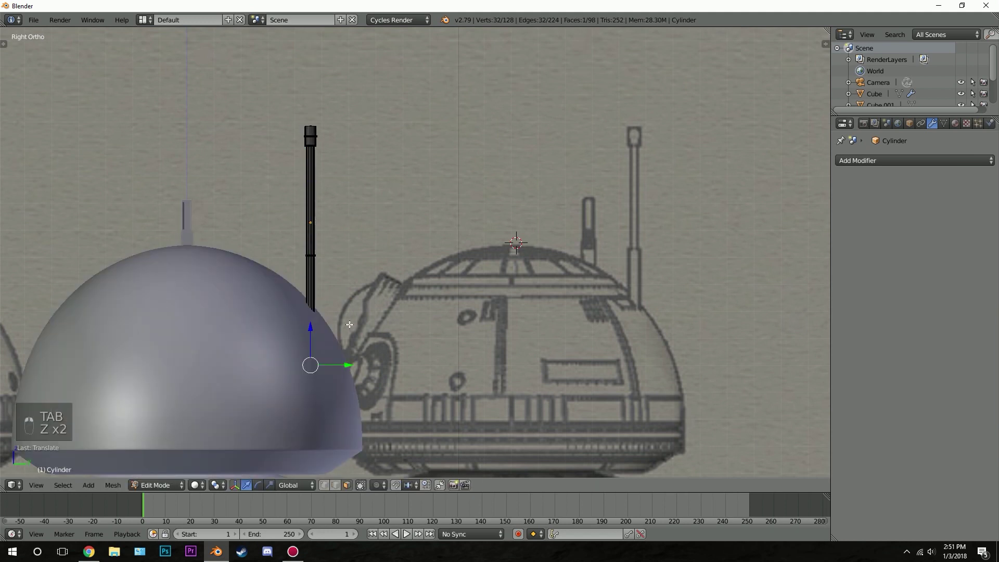
pyautogui.press('Tab')
# - Slide the antenna-base piece and tall antenna sideways into alignment, then orbit to check
pyautogui.rightClick(188, 225)
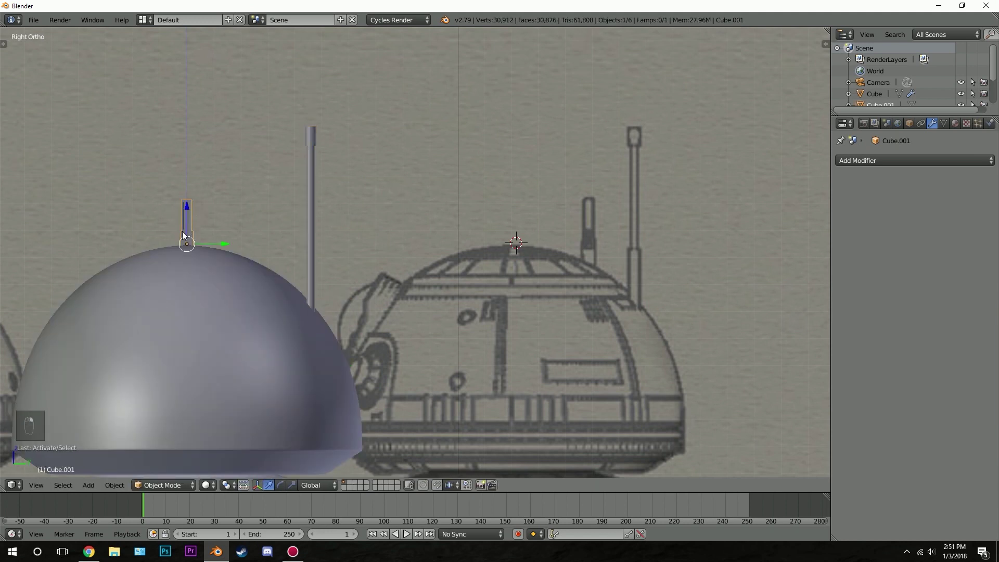
pyautogui.moveTo(220, 243); pyautogui.dragTo(295, 253)
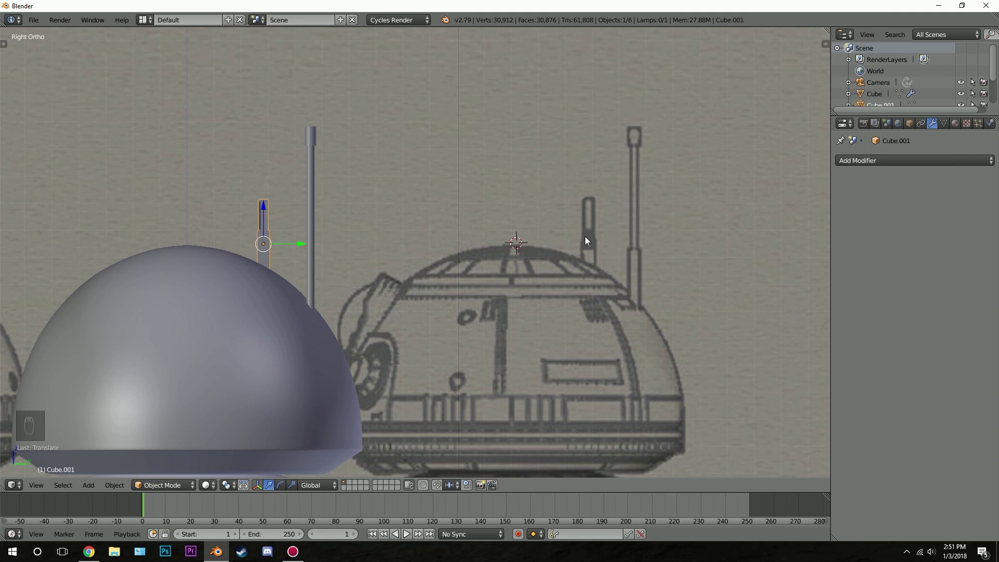
pyautogui.rightClick(316, 270)
pyautogui.moveTo(342, 224); pyautogui.dragTo(302, 244)
pyautogui.rightClick(266, 222)
pyautogui.press('a')
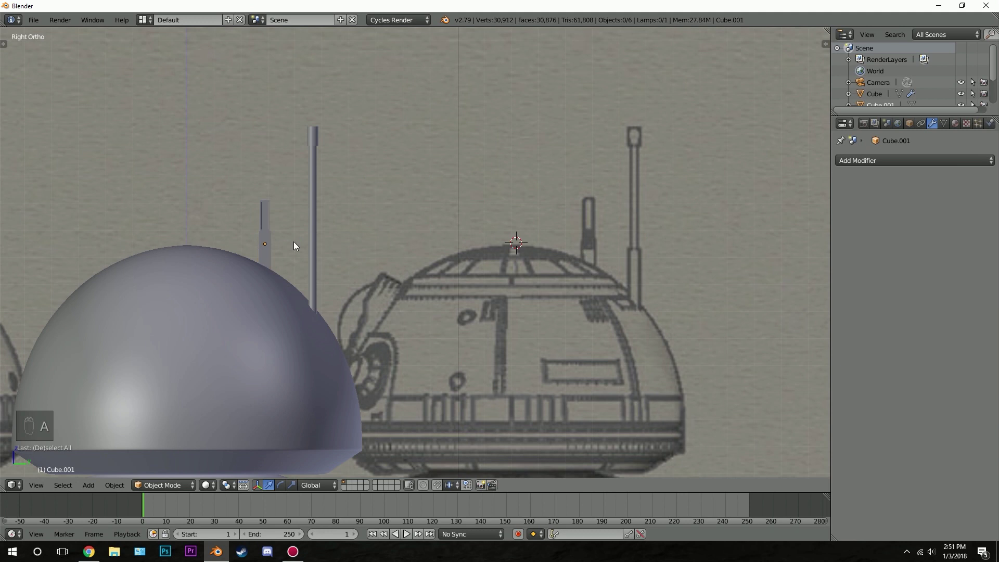
pyautogui.scroll(-3, 238, 246)
pyautogui.press('z')
pyautogui.moveTo(237, 245)
pyautogui.mouseDown(button='middle')
pyautogui.moveTo(524, 339)
pyautogui.moveTo(549, 321)
pyautogui.moveTo(444, 330)
pyautogui.moveTo(474, 213)
pyautogui.moveTo(467, 232)
pyautogui.moveTo(665, 214)
pyautogui.moveTo(669, 185)
pyautogui.moveTo(670, 248)
pyautogui.moveTo(609, 232)
pyautogui.moveTo(439, 220)
pyautogui.moveTo(348, 232)
pyautogui.moveTo(371, 221)
pyautogui.mouseUp(button='middle')
pyautogui.press('z')
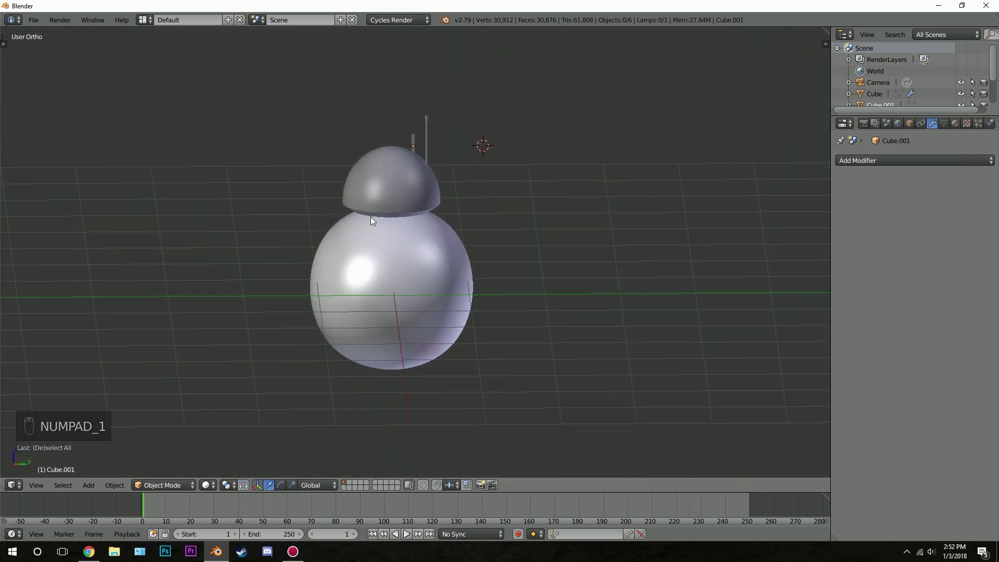
# - Add a UV sphere and place it over the middle front-view reference droid
pyautogui.press('KP_1')
pyautogui.scroll(3, 630, 109)
pyautogui.keyDown('shift'); pyautogui.moveTo(629, 109); pyautogui.dragTo(488, 174, button='middle'); pyautogui.keyUp('shift')
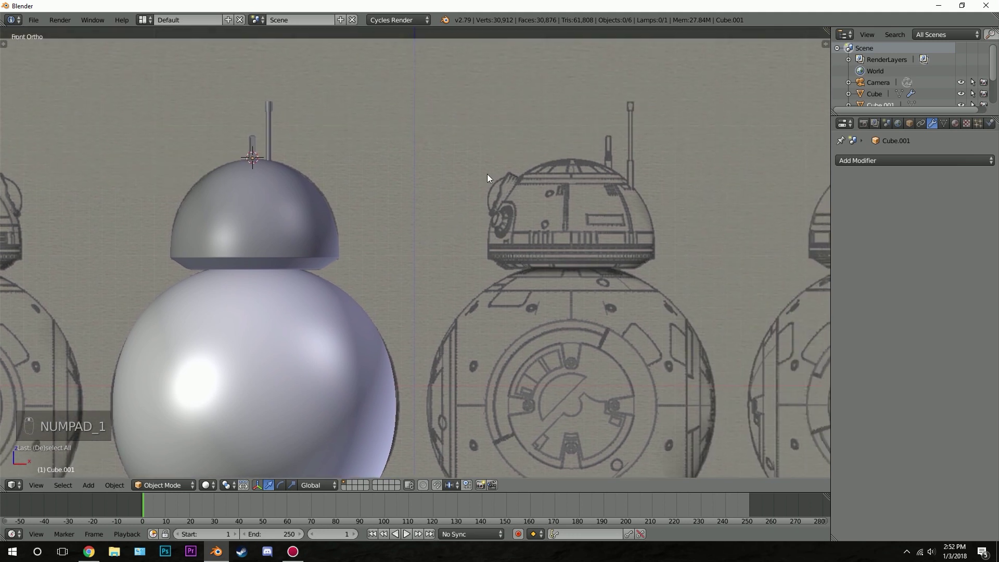
pyautogui.hotkey('shift', 'a')
pyautogui.moveTo(437, 207)
pyautogui.click(525, 241)
pyautogui.scroll(-2, 389, 226)
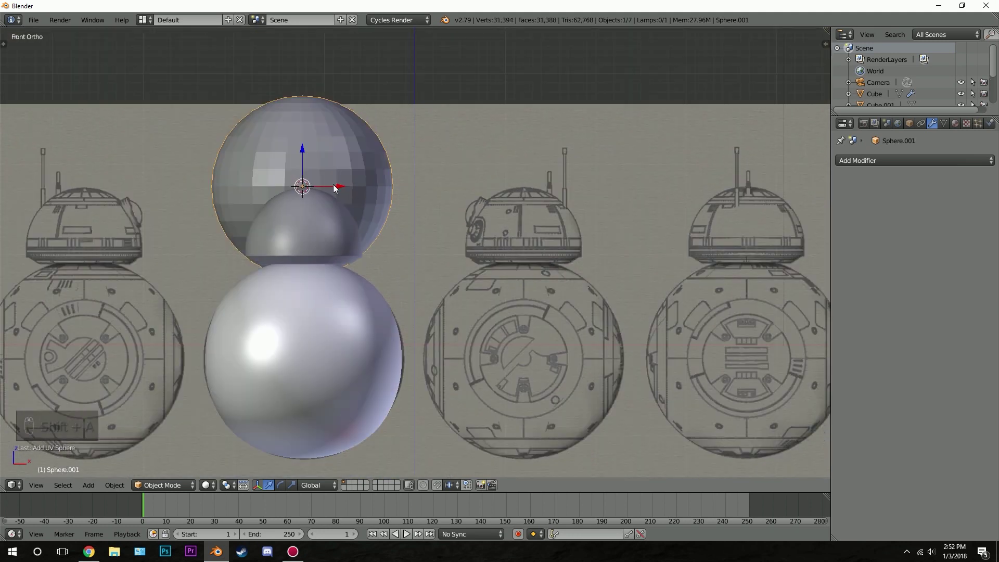
pyautogui.press('g')
pyautogui.click(562, 262)
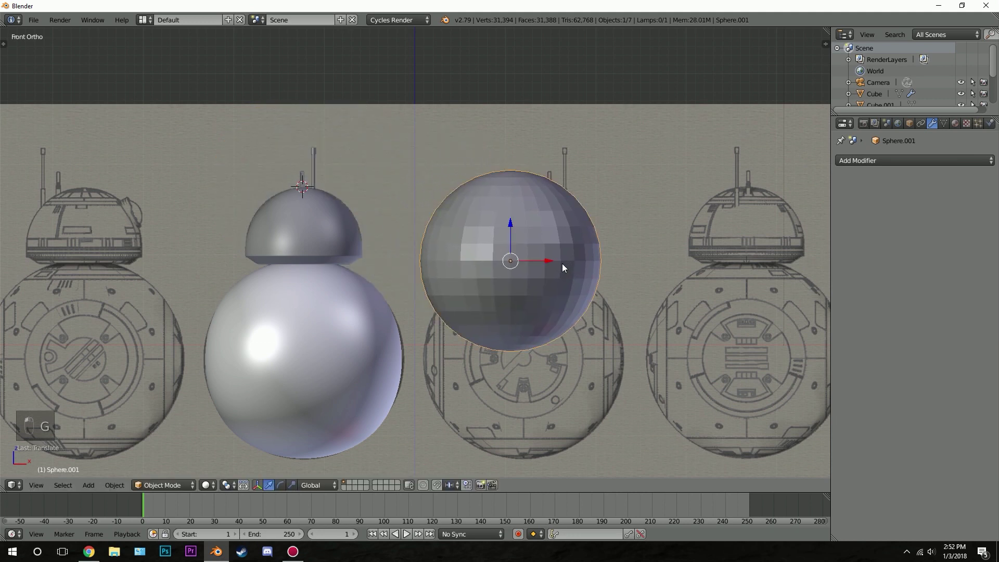
pyautogui.scroll(2, 562, 262)
pyautogui.keyDown('shift'); pyautogui.moveTo(603, 261); pyautogui.dragTo(462, 262, button='middle'); pyautogui.keyUp('shift')
# - Box-select and delete the sphere's lower-half vertices, leaving a hemisphere
pyautogui.press('Tab')
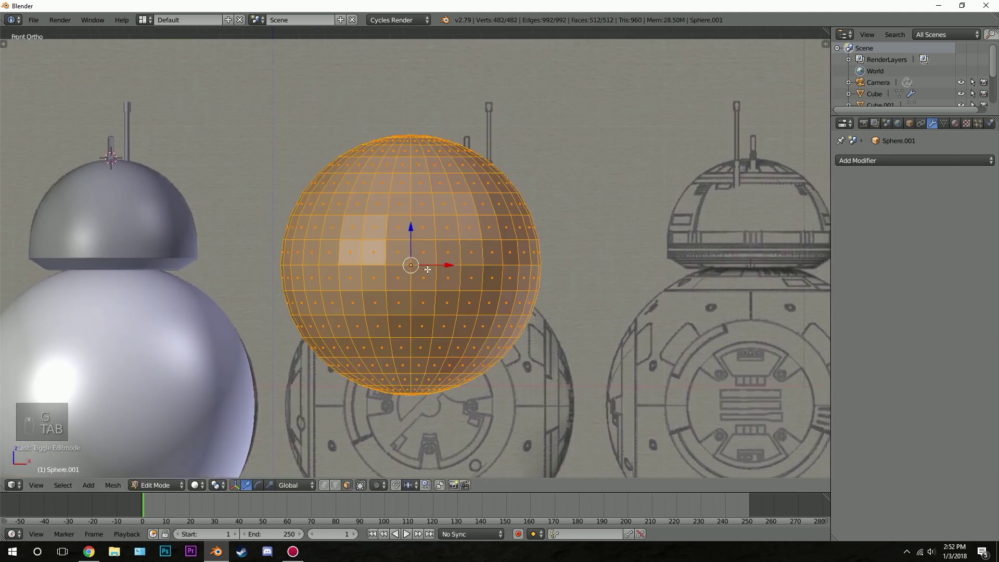
pyautogui.press('z')
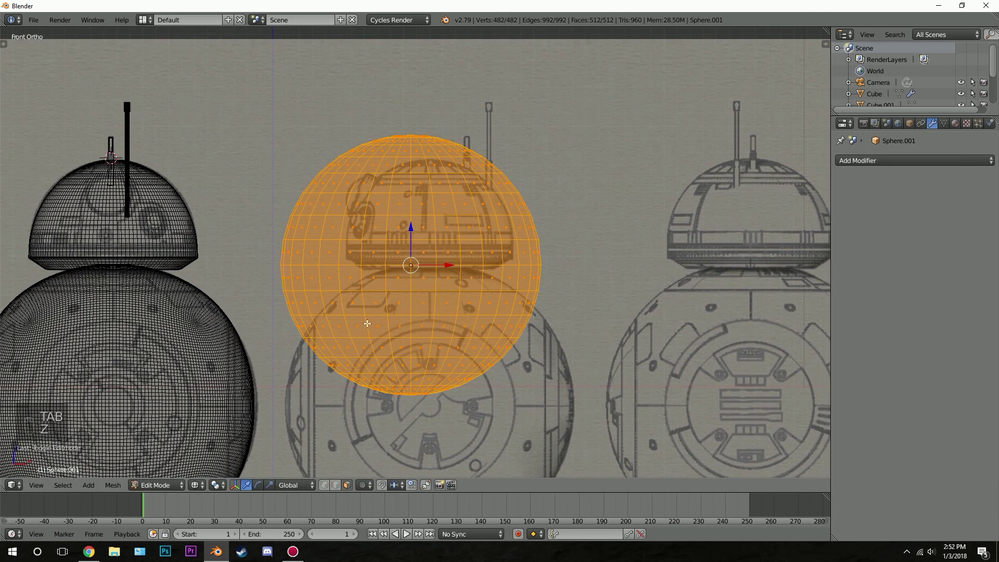
pyautogui.press('a')
pyautogui.press('b')
pyautogui.moveTo(230, 267); pyautogui.dragTo(545, 403)
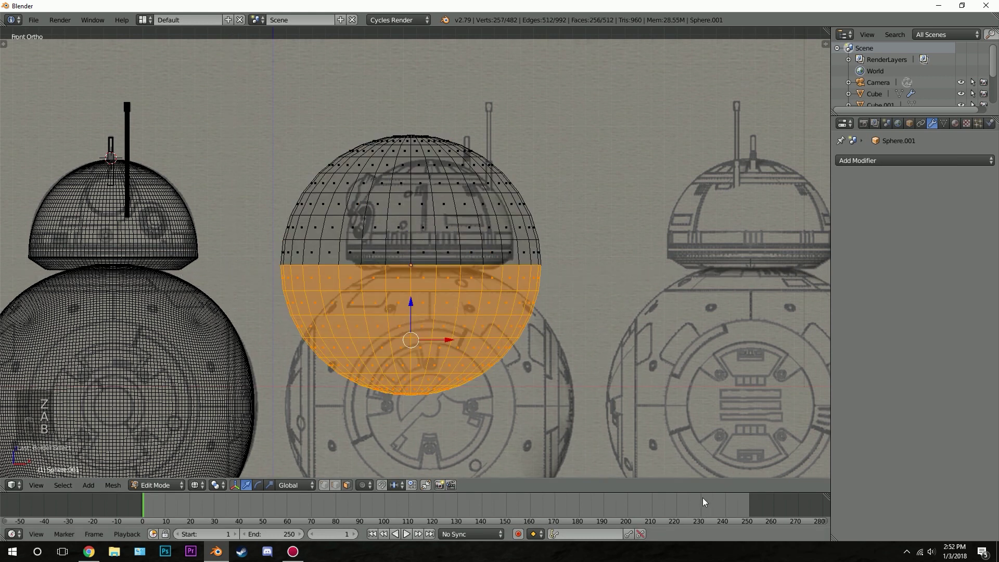
pyautogui.press('x')
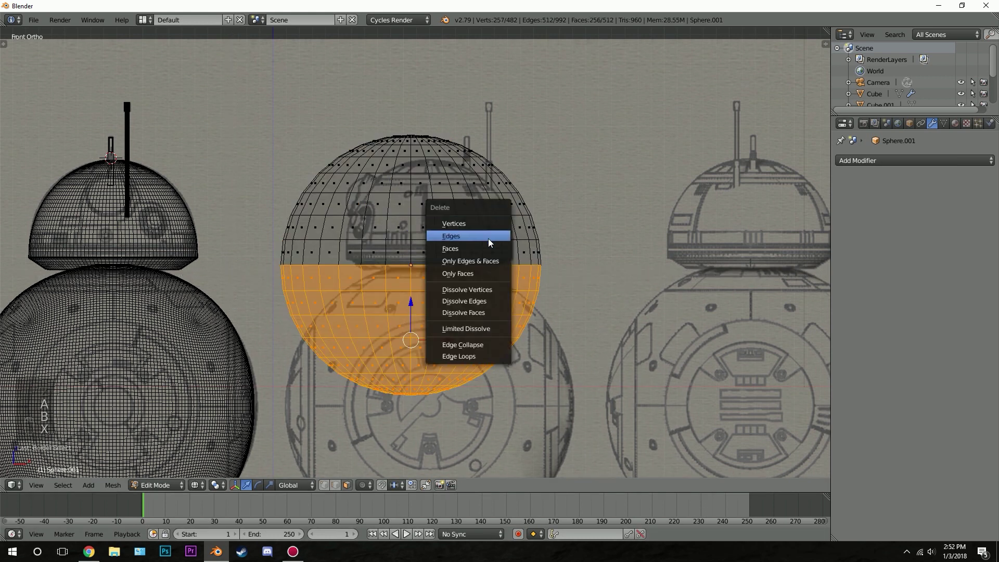
pyautogui.click(466, 249)
pyautogui.press('Tab')
pyautogui.hotkey('shift', 'a')
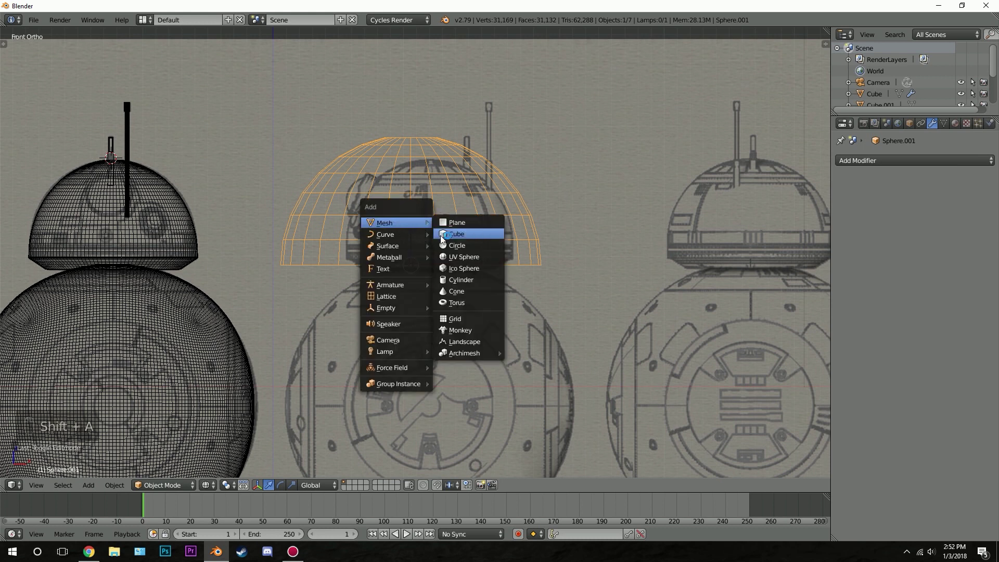
# - Add a circle at the hemisphere's base and scale it wider to match the dome
pyautogui.click(464, 246)
pyautogui.press('g')
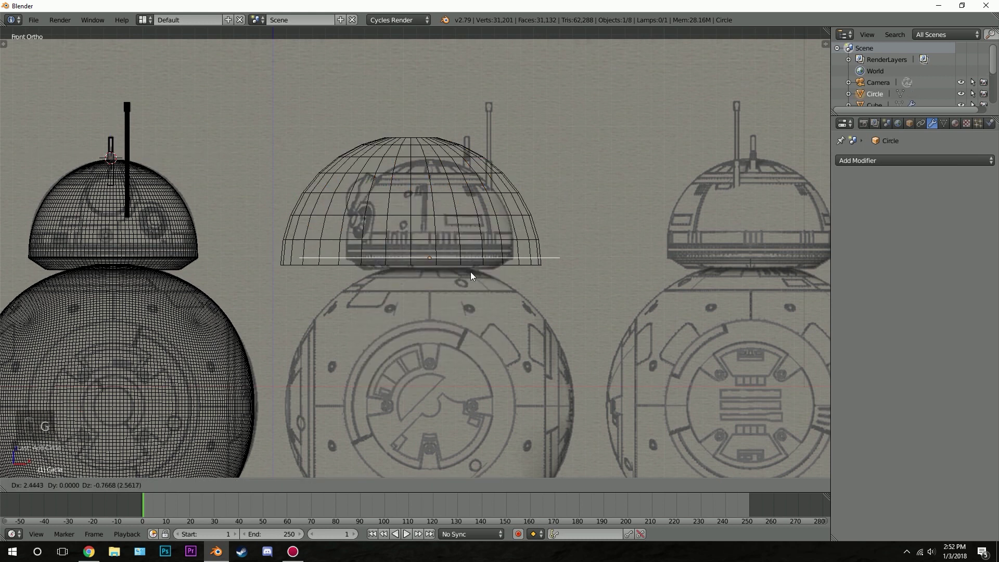
pyautogui.click(454, 268)
pyautogui.press('s')
pyautogui.press('g')
pyautogui.click(592, 217)
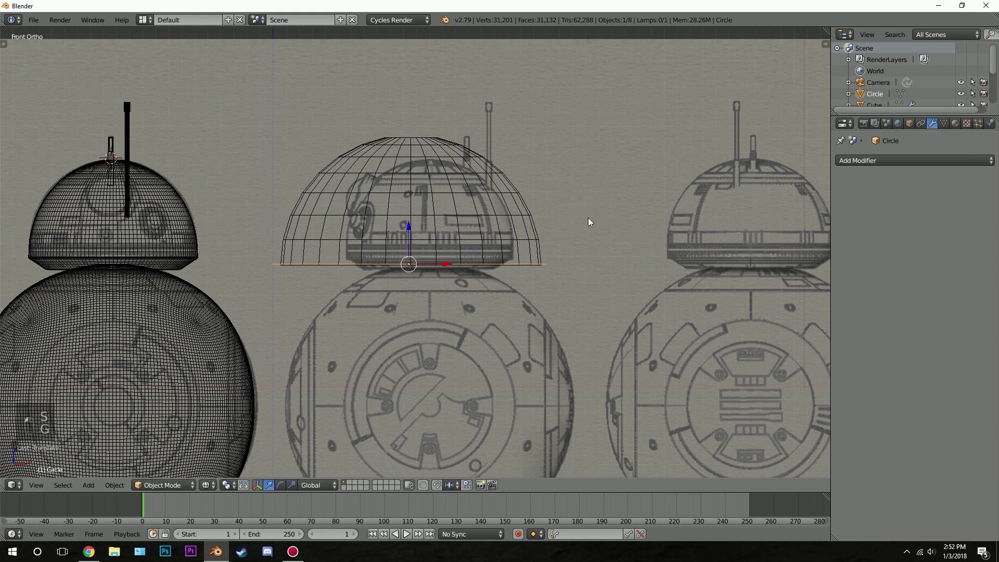
pyautogui.moveTo(589, 219); pyautogui.dragTo(508, 272, button='middle')
pyautogui.scroll(3, 509, 276)
# - Select the whole circle ring in Edit Mode, cancelling a misplaced extrusion
pyautogui.press('Tab')
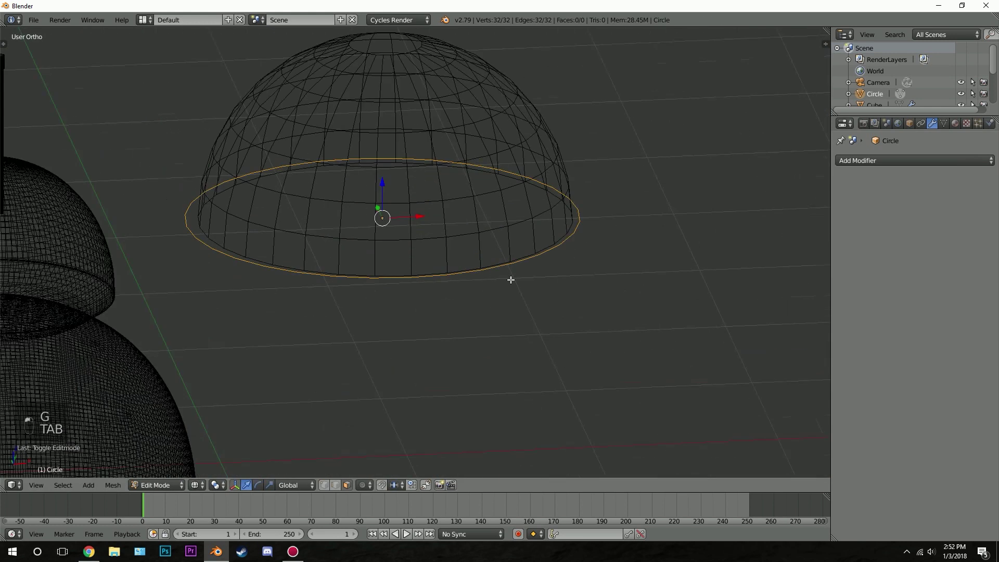
pyautogui.click(323, 485)
pyautogui.click(350, 485)
pyautogui.press('e')
pyautogui.press('a')
pyautogui.press('e')
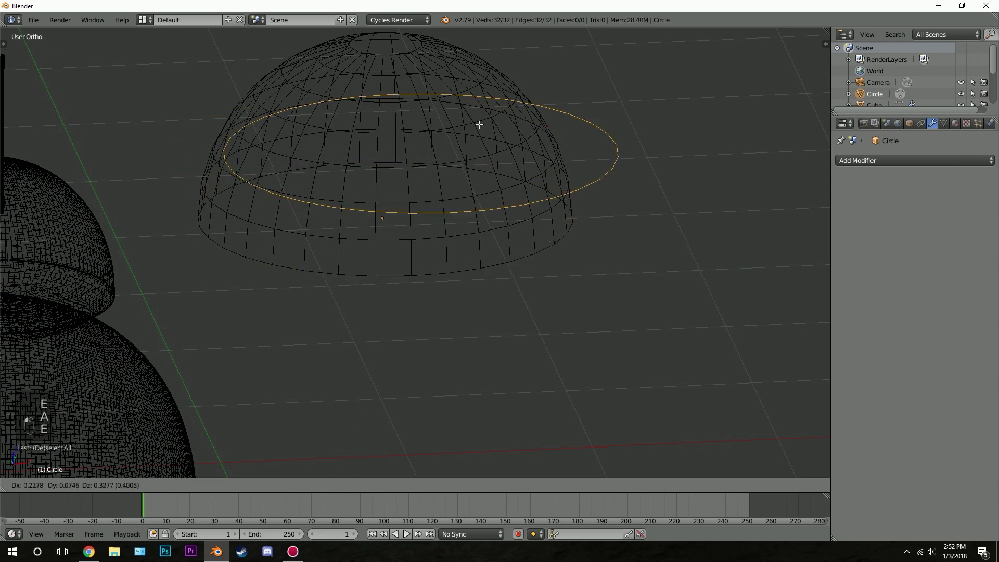
pyautogui.rightClick(436, 109)
# - Extrude the ring straight up along Z into a short band
pyautogui.click(325, 485)
pyautogui.scroll(-2, 384, 234)
pyautogui.press('e')
pyautogui.press('z')
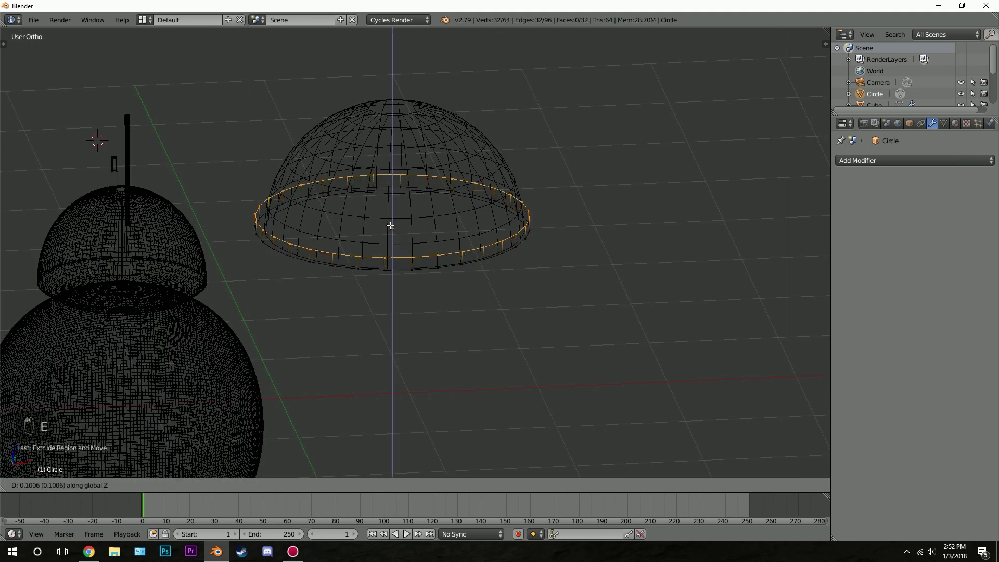
pyautogui.click(390, 192)
pyautogui.press('KP_1')
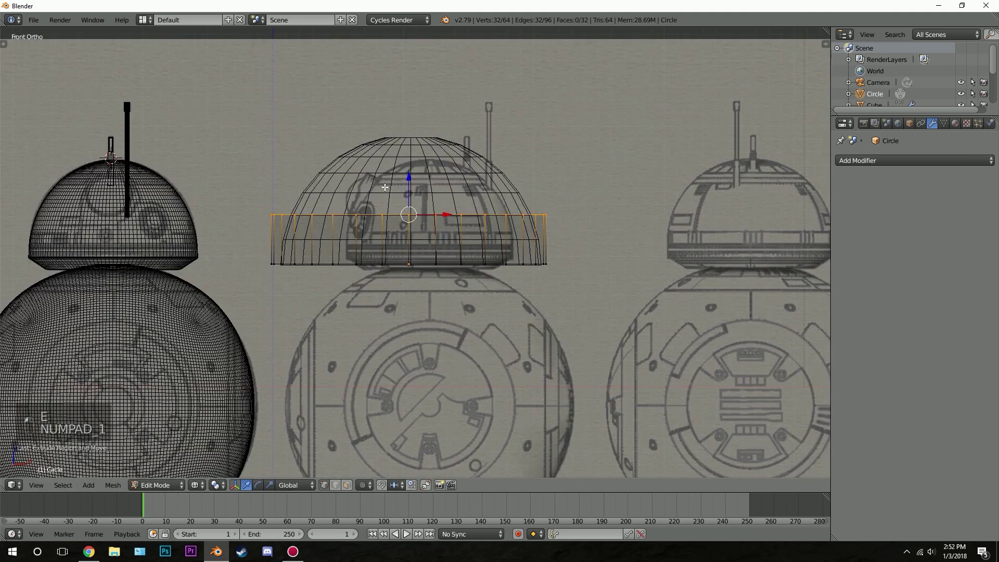
pyautogui.press('Tab')
# - Select the hemisphere with its band, then shrink, tilt and move both beside the reference head
pyautogui.keyDown('shift'); pyautogui.rightClick(446, 174); pyautogui.keyUp('shift')
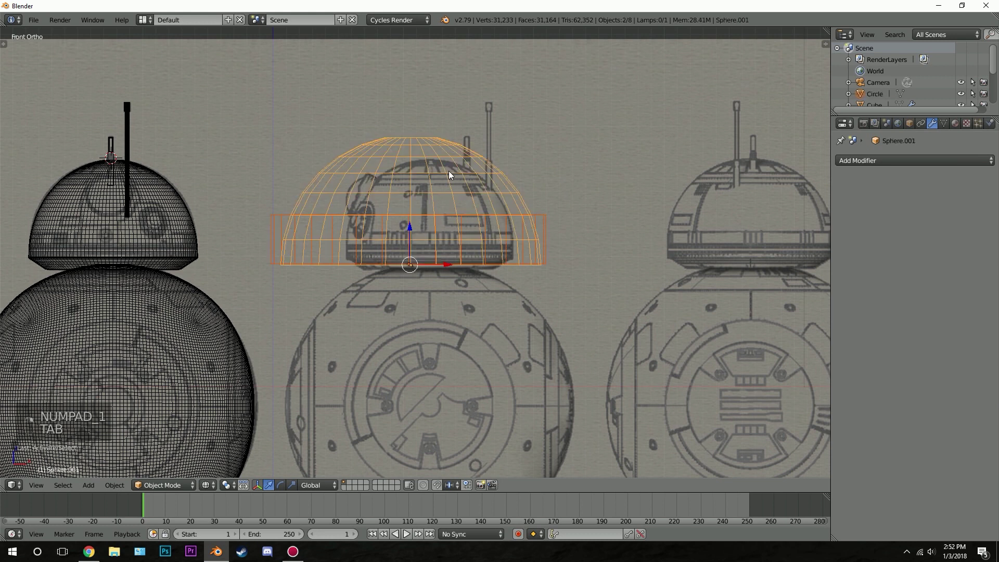
pyautogui.scroll(2, 506, 221)
pyautogui.scroll(1, 320, 183)
pyautogui.scroll(-1, 450, 192)
pyautogui.keyDown('shift'); pyautogui.moveTo(450, 193); pyautogui.dragTo(421, 274, button='middle'); pyautogui.keyUp('shift')
pyautogui.press('s')
pyautogui.click(472, 292)
pyautogui.press('r')
pyautogui.click(441, 199)
pyautogui.press('g')
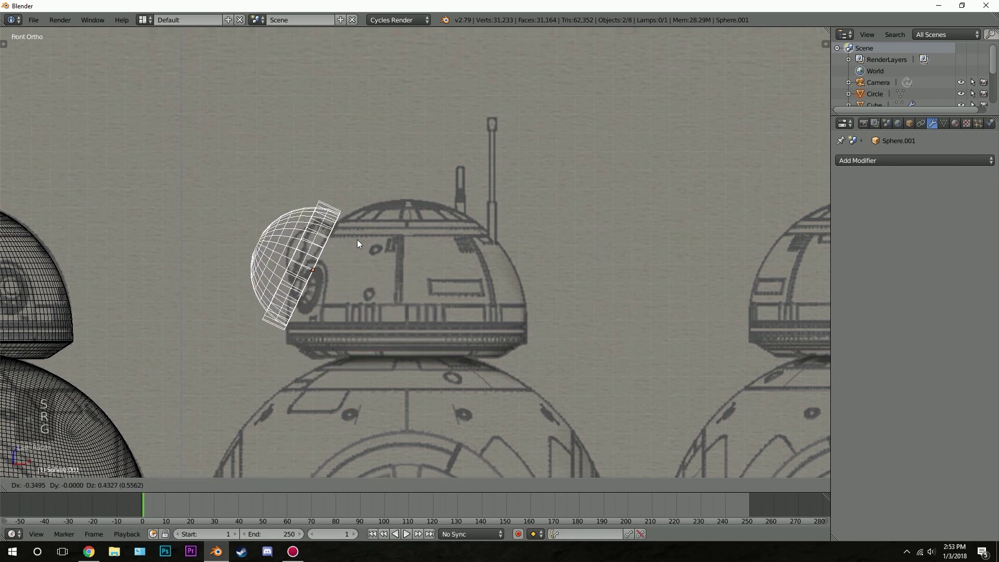
pyautogui.click(357, 240)
# - Shrink the lens pieces further while switching between solid and wireframe display
pyautogui.press('z')
pyautogui.scroll(2, 350, 203)
pyautogui.press('z')
pyautogui.scroll(2, 397, 144)
pyautogui.keyDown('shift'); pyautogui.moveTo(370, 111); pyautogui.dragTo(393, 103, button='middle'); pyautogui.keyUp('shift')
pyautogui.keyDown('shift'); pyautogui.moveTo(462, 62); pyautogui.dragTo(515, 84, button='middle'); pyautogui.keyUp('shift')
pyautogui.press('s')
pyautogui.click(507, 162)
pyautogui.scroll(-3, 503, 265)
pyautogui.scroll(-8, 504, 269)
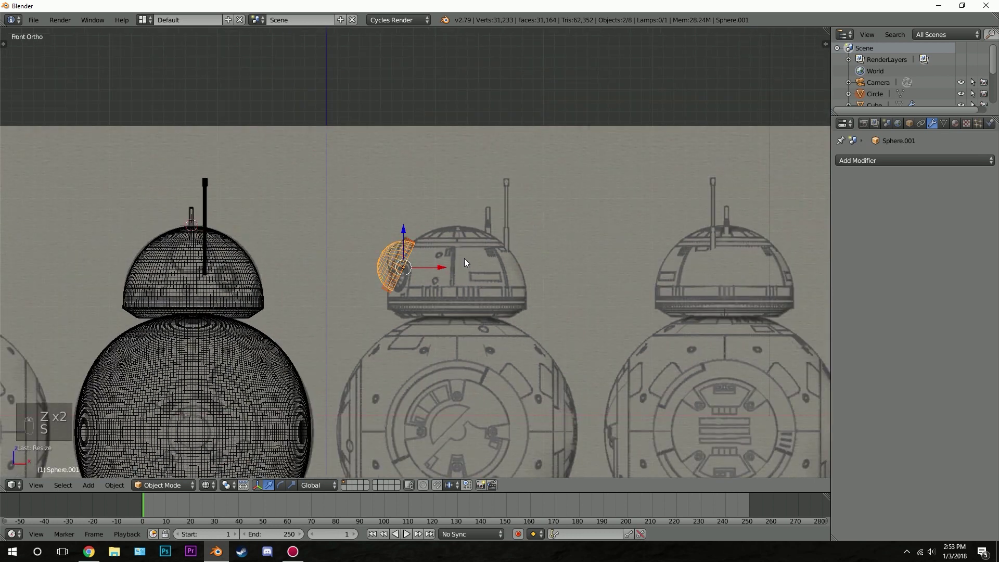
pyautogui.scroll(6, 422, 260)
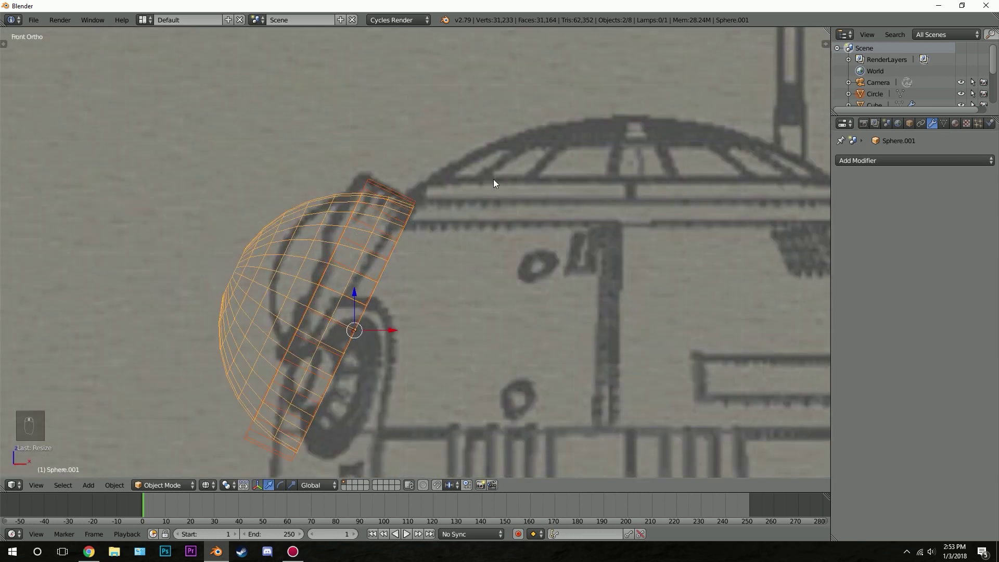
# - Rotate, scale and reposition the lens pieces until they sit over the reference side eye
pyautogui.press('r')
pyautogui.click(511, 187)
pyautogui.press('g')
pyautogui.click(518, 139)
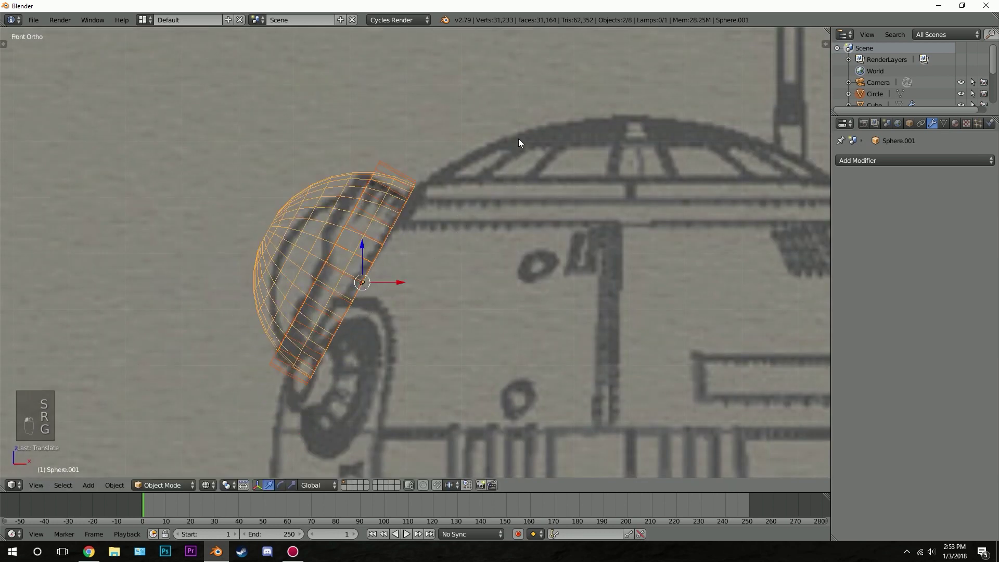
pyautogui.press('s')
pyautogui.click(514, 140)
pyautogui.press('g')
pyautogui.click(512, 138)
pyautogui.press('r')
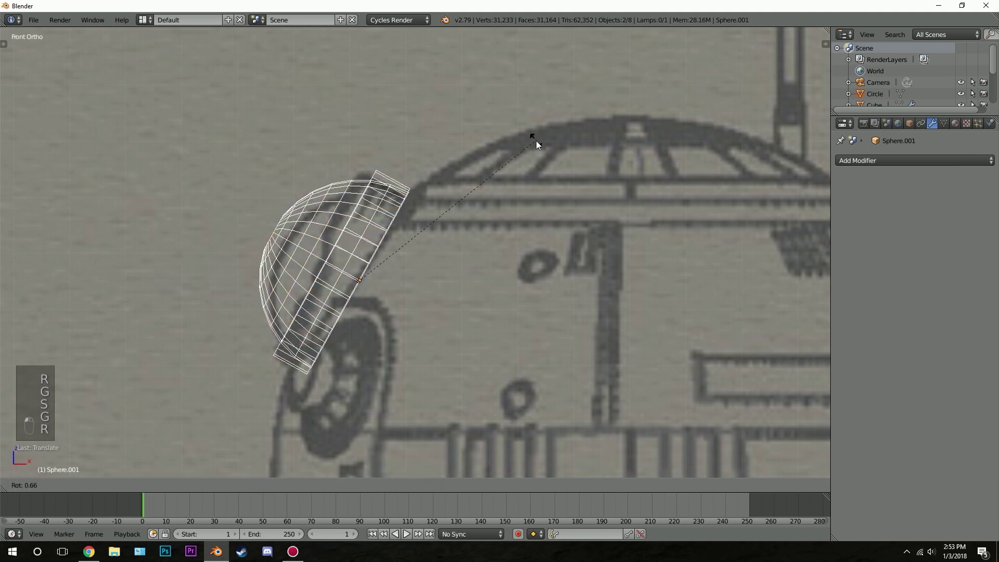
pyautogui.click(536, 142)
pyautogui.press('g')
pyautogui.press('r')
pyautogui.press('g')
pyautogui.click(573, 157)
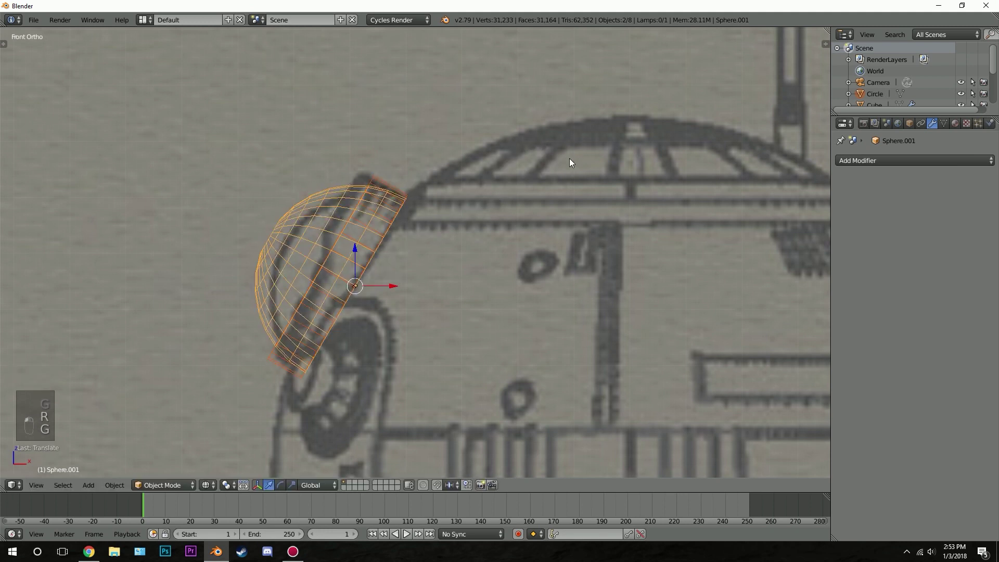
# - Move the hemisphere alone slightly inward and resize it
pyautogui.rightClick(322, 229)
pyautogui.press('g')
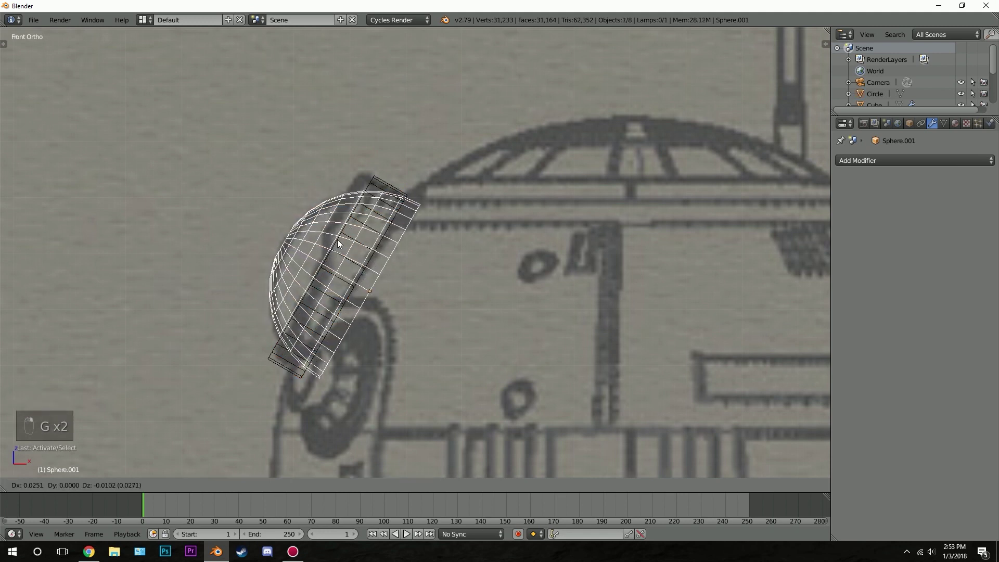
pyautogui.click(339, 244)
pyautogui.press('s')
pyautogui.click(502, 159)
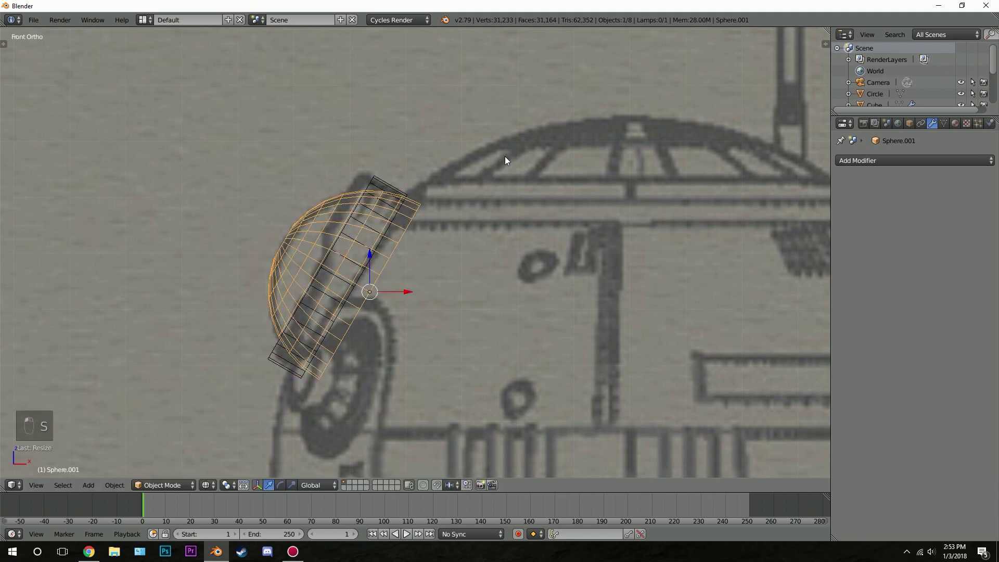
pyautogui.rightClick(380, 180)
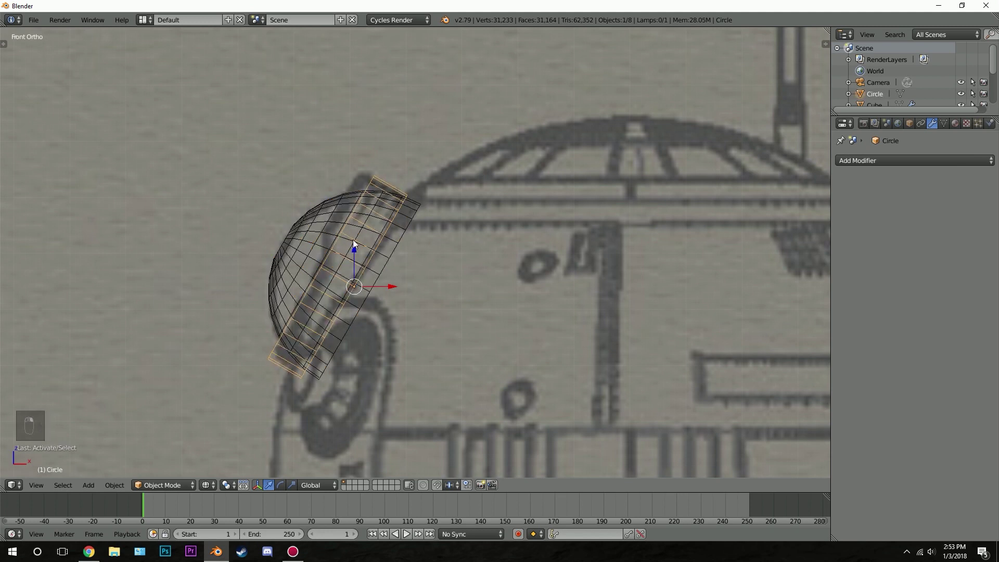
# - In Edit Mode, brush-select the band's upper vertices and extrude them outward into a rim
pyautogui.press('Tab')
pyautogui.press('a')
pyautogui.press('a')
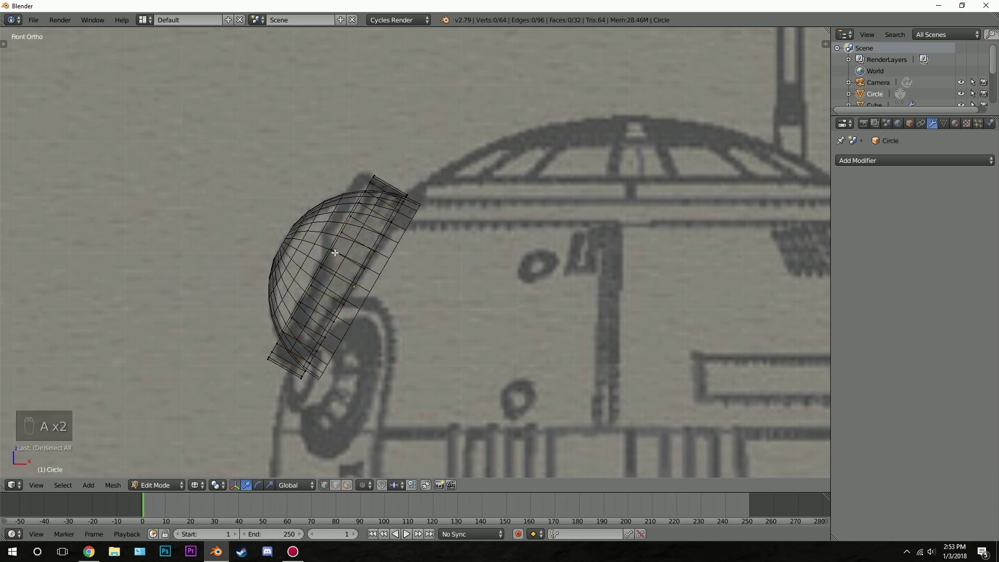
pyautogui.press('c')
pyautogui.moveTo(339, 229)
pyautogui.mouseDown()
pyautogui.moveTo(382, 173)
pyautogui.moveTo(339, 237)
pyautogui.mouseUp()
pyautogui.middleClick(415, 209)
pyautogui.rightClick(409, 259)
pyautogui.scroll(2, 408, 255)
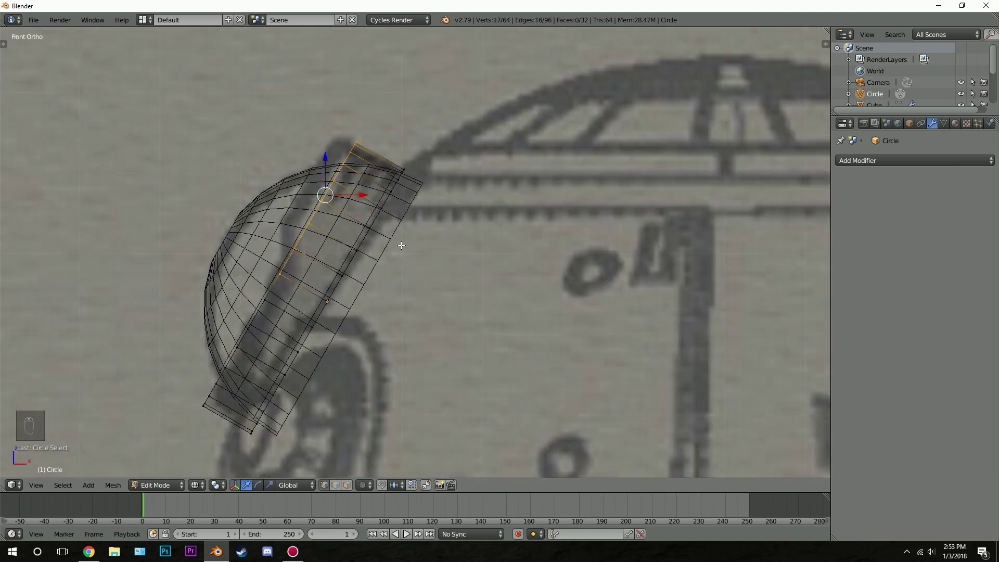
pyautogui.press('e')
pyautogui.click(378, 232)
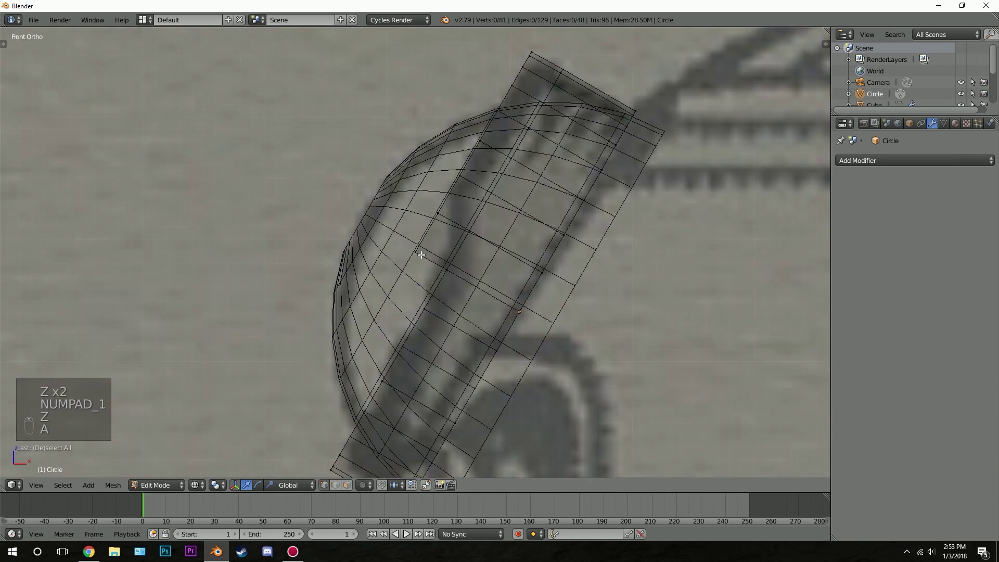
# - Box-select the two rim corner vertices and move them to match the reference lens outline
pyautogui.press('b')
pyautogui.moveTo(393, 226); pyautogui.dragTo(437, 290)
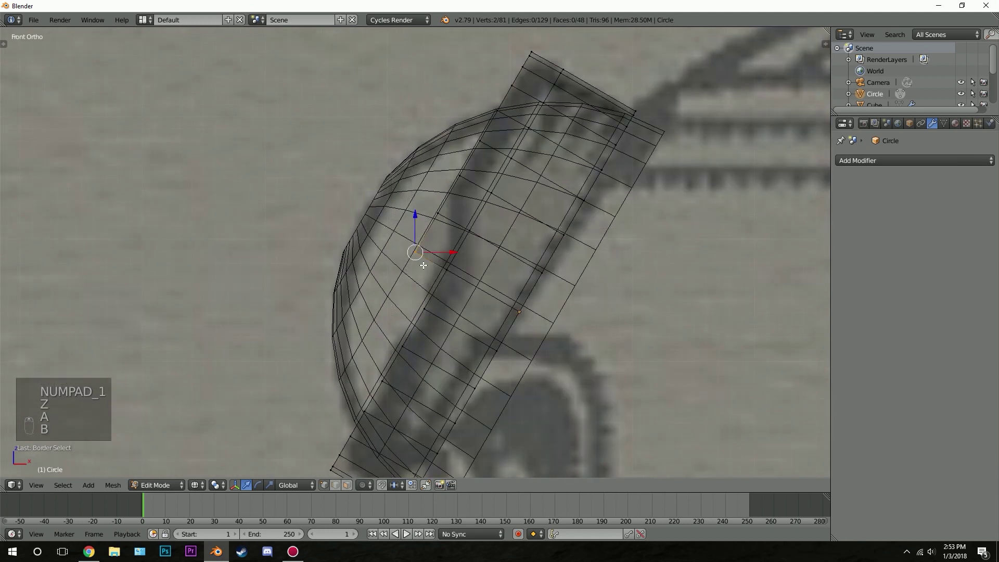
pyautogui.moveTo(410, 245); pyautogui.dragTo(333, 221, button='middle')
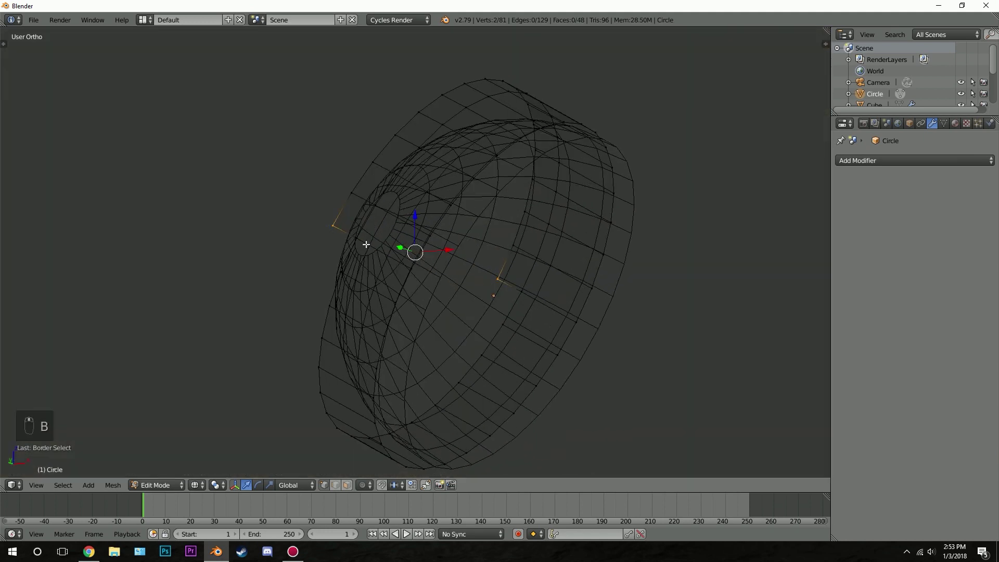
pyautogui.press('KP_1')
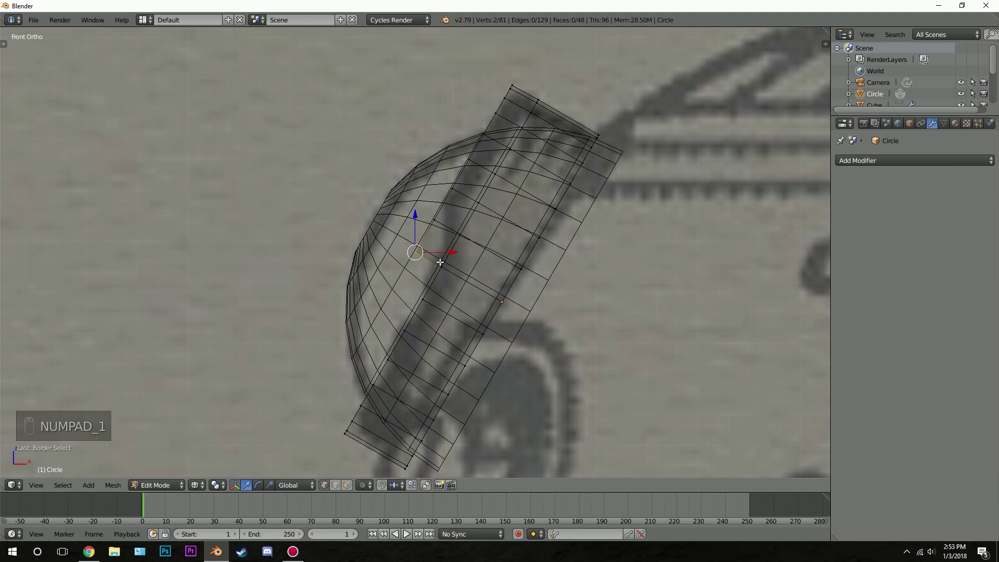
pyautogui.press('g')
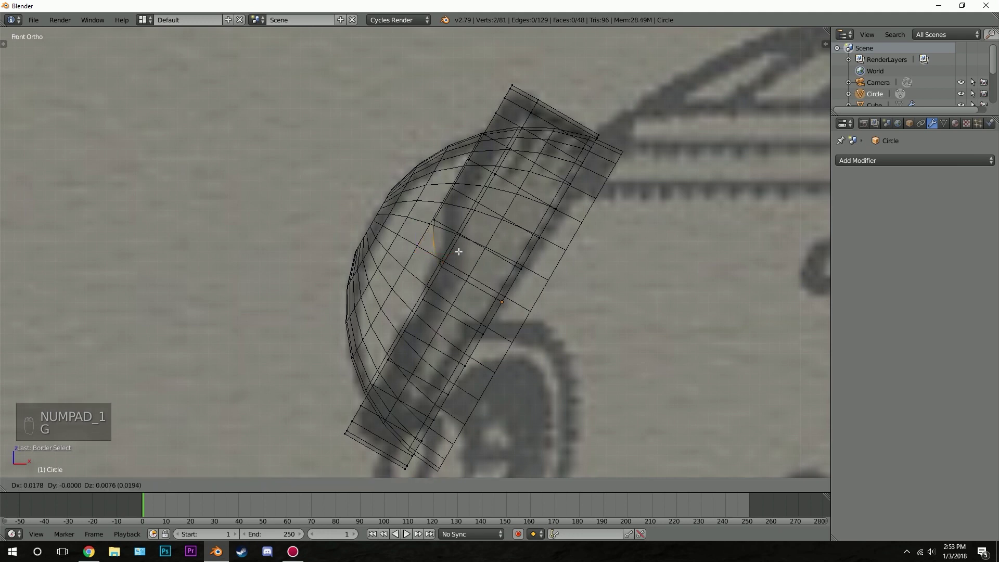
pyautogui.click(462, 248)
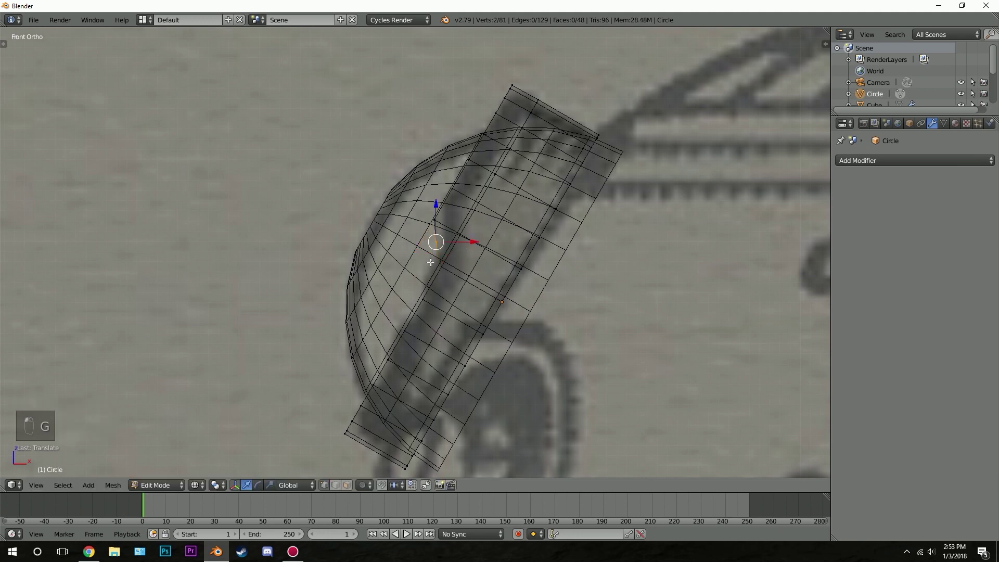
pyautogui.scroll(4, 432, 240)
pyautogui.press('g')
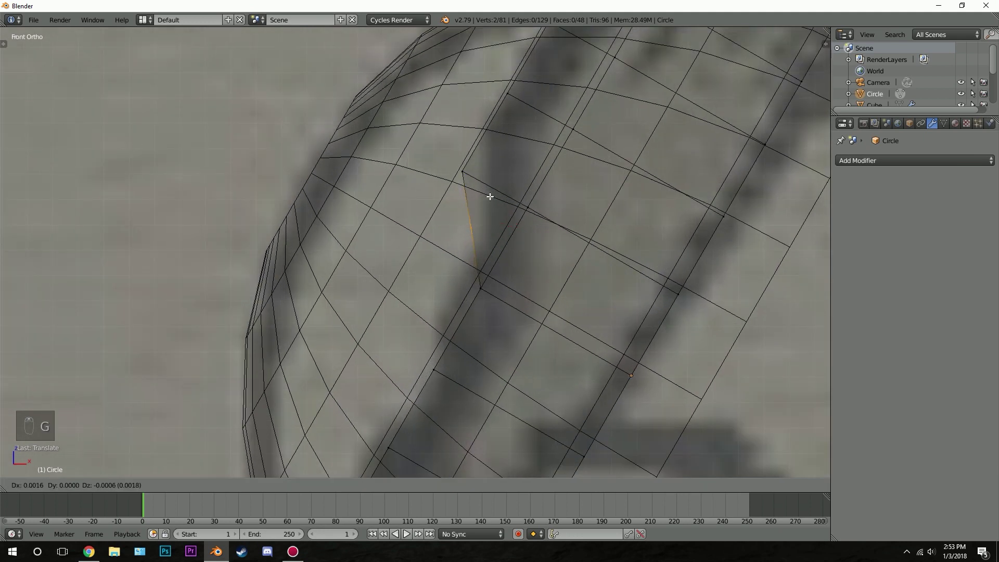
pyautogui.click(490, 196)
pyautogui.scroll(-4, 484, 208)
pyautogui.scroll(-5, 407, 266)
# - Check the reshaped rim in solid shading beside the dome, then resume editing in front wireframe view
pyautogui.press('z')
pyautogui.moveTo(407, 267); pyautogui.dragTo(432, 299, button='middle')
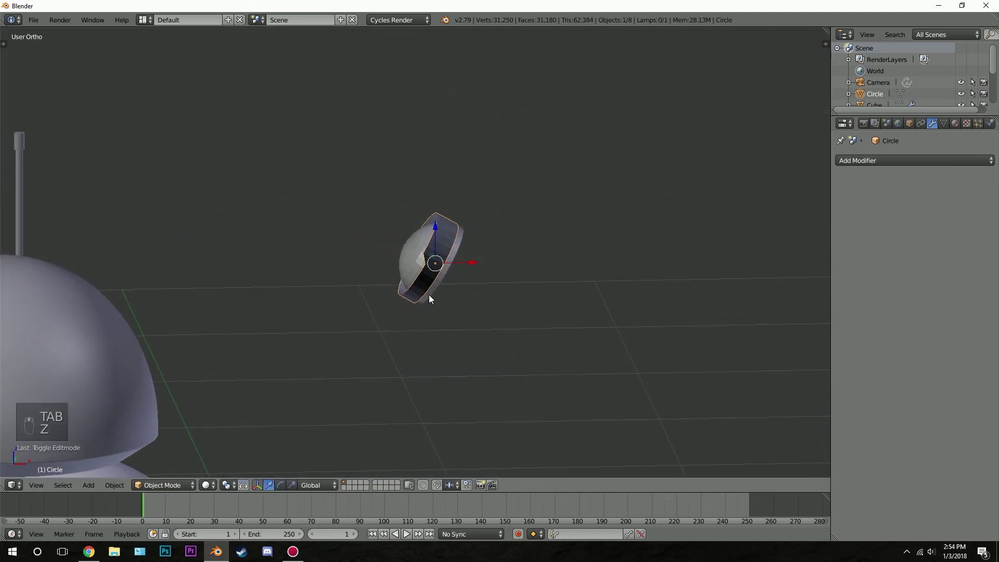
pyautogui.press('KP_1')
pyautogui.press('z')
pyautogui.press('Tab')
pyautogui.scroll(5, 404, 274)
# - Orbit around the eye bowl in solid shading and select the rim edges for extrusion
pyautogui.scroll(3, 415, 294)
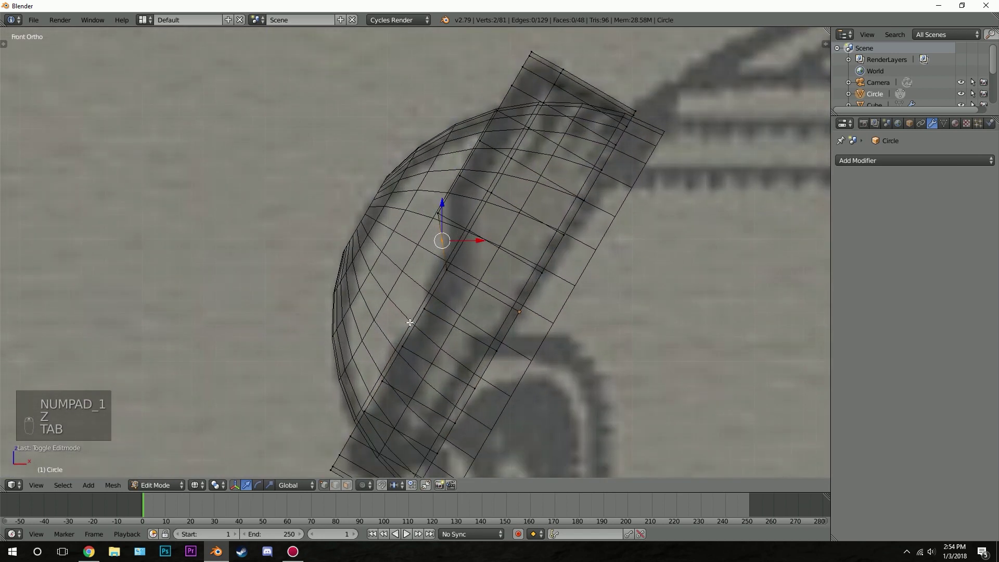
pyautogui.moveTo(413, 264)
pyautogui.mouseDown(button='middle')
pyautogui.moveTo(483, 296)
pyautogui.moveTo(574, 276)
pyautogui.mouseUp(button='middle')
pyautogui.press('z')
pyautogui.moveTo(240, 255); pyautogui.dragTo(255, 198, button='middle')
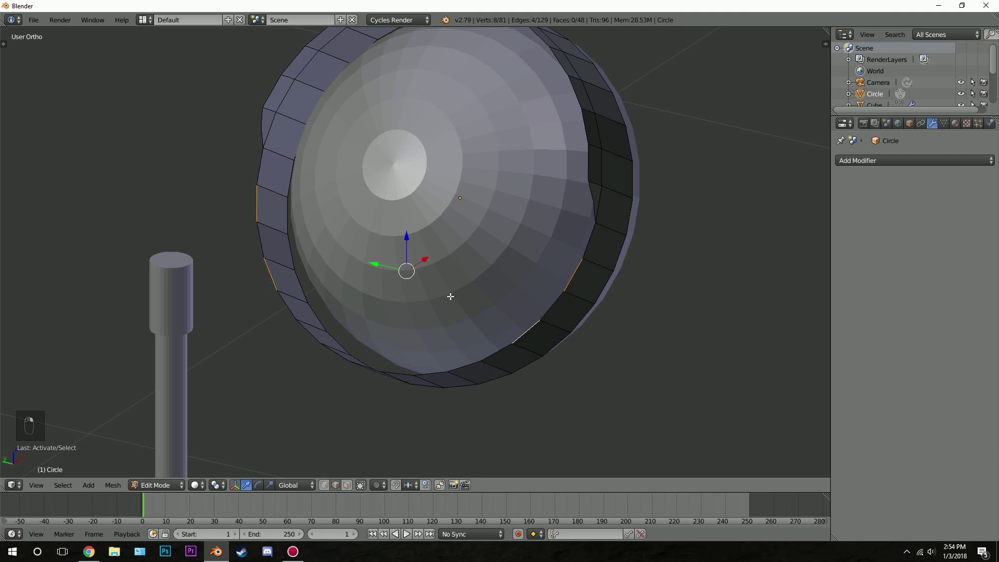
pyautogui.moveTo(397, 337); pyautogui.dragTo(484, 329, button='middle')
pyautogui.keyDown('shift'); pyautogui.rightClick(516, 333); pyautogui.keyUp('shift')
pyautogui.moveTo(537, 306); pyautogui.dragTo(506, 356, button='middle')
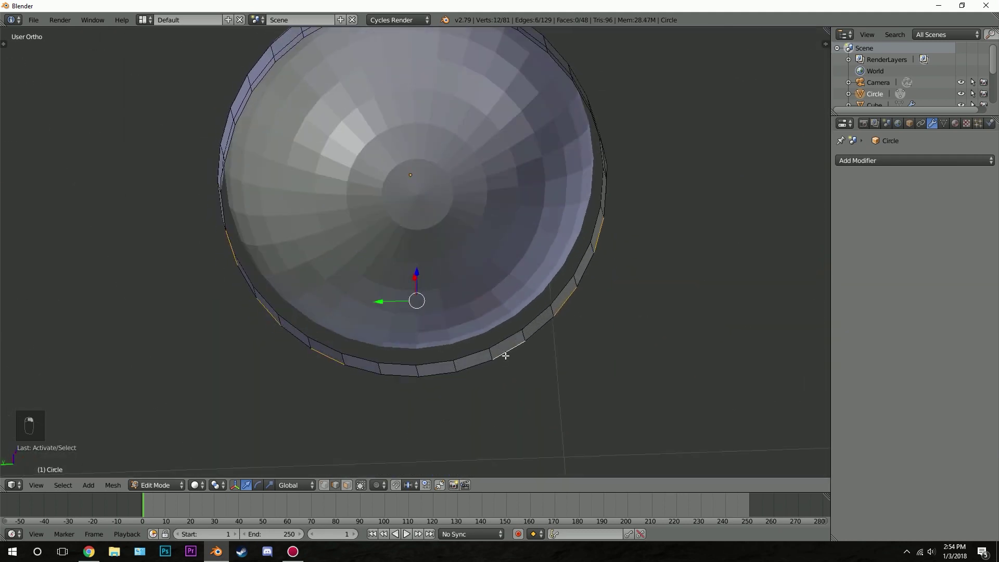
pyautogui.moveTo(430, 373); pyautogui.dragTo(422, 292, button='middle')
# - Extrude the selected rim edges along local Z into tabs, then select the Circle object
pyautogui.press('e')
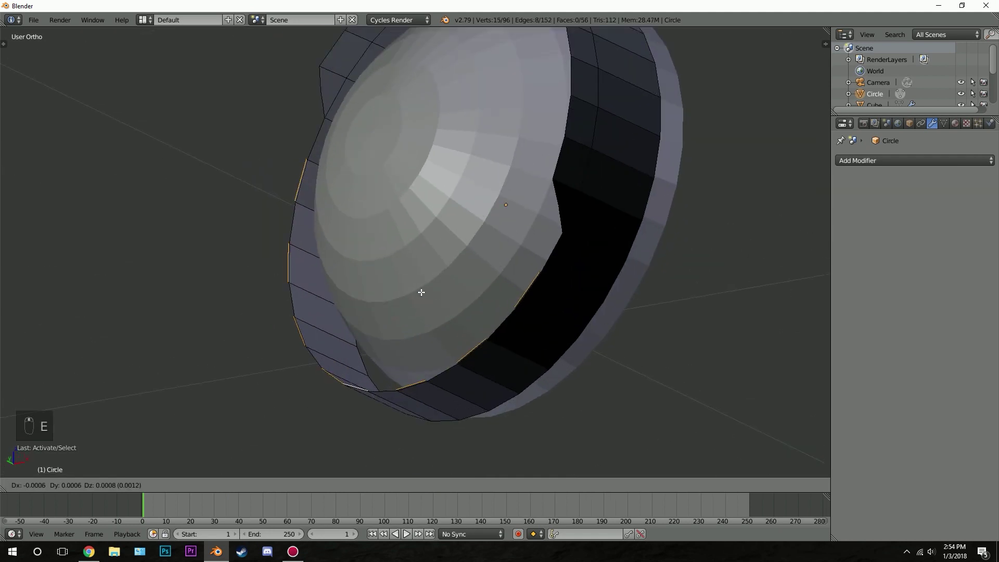
pyautogui.press('z')
pyautogui.press('z')
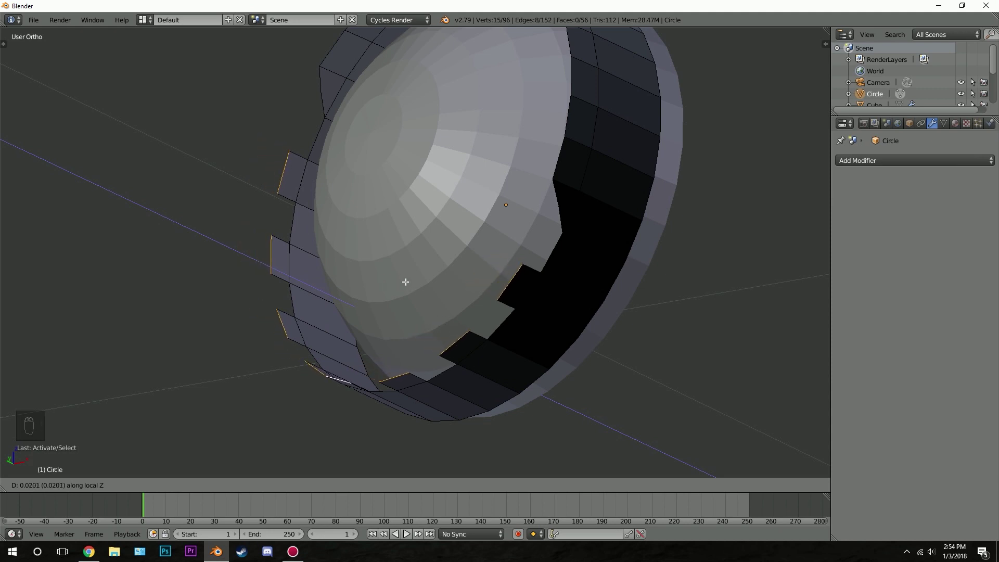
pyautogui.click(405, 282)
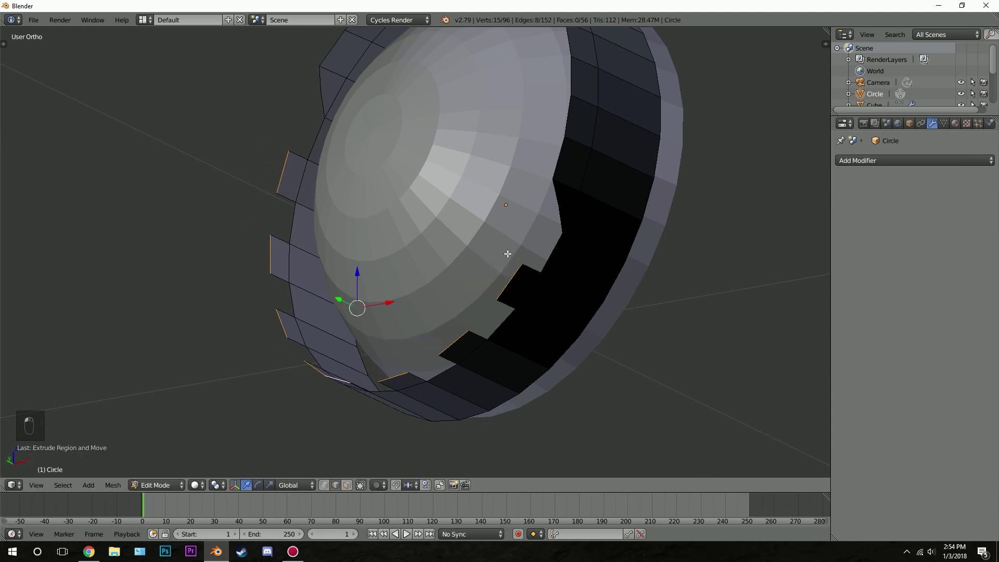
pyautogui.moveTo(508, 253); pyautogui.dragTo(498, 225, button='middle')
pyautogui.press('Tab')
pyautogui.press('a')
pyautogui.press('a')
pyautogui.rightClick(520, 234)
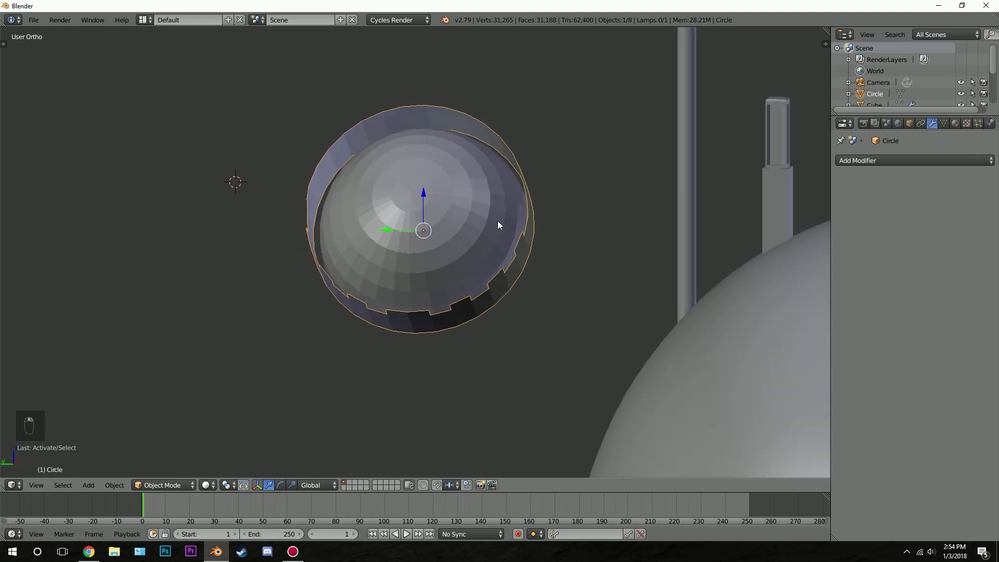
# - Add a Solidify modifier to the bowl with thickness 0.0950 and offset 1.0000
pyautogui.click(886, 161)
pyautogui.click(768, 338)
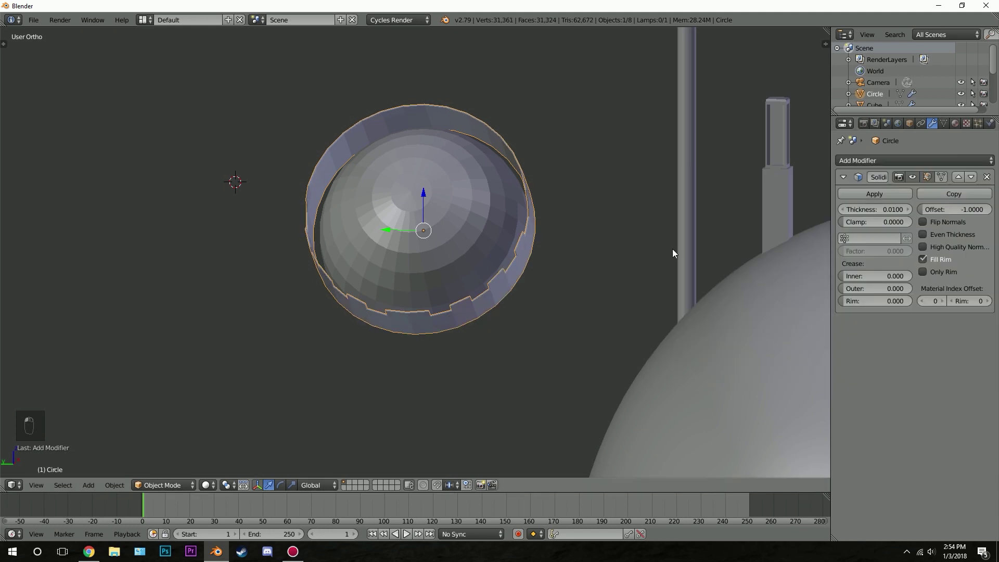
pyautogui.moveTo(732, 295); pyautogui.dragTo(560, 207, button='middle')
pyautogui.scroll(2, 560, 207)
pyautogui.moveTo(941, 211); pyautogui.dragTo(935, 212)
pyautogui.moveTo(864, 212)
pyautogui.mouseDown()
pyautogui.moveTo(921, 213)
pyautogui.moveTo(863, 209)
pyautogui.mouseUp()
pyautogui.moveTo(952, 213); pyautogui.dragTo(991, 213)
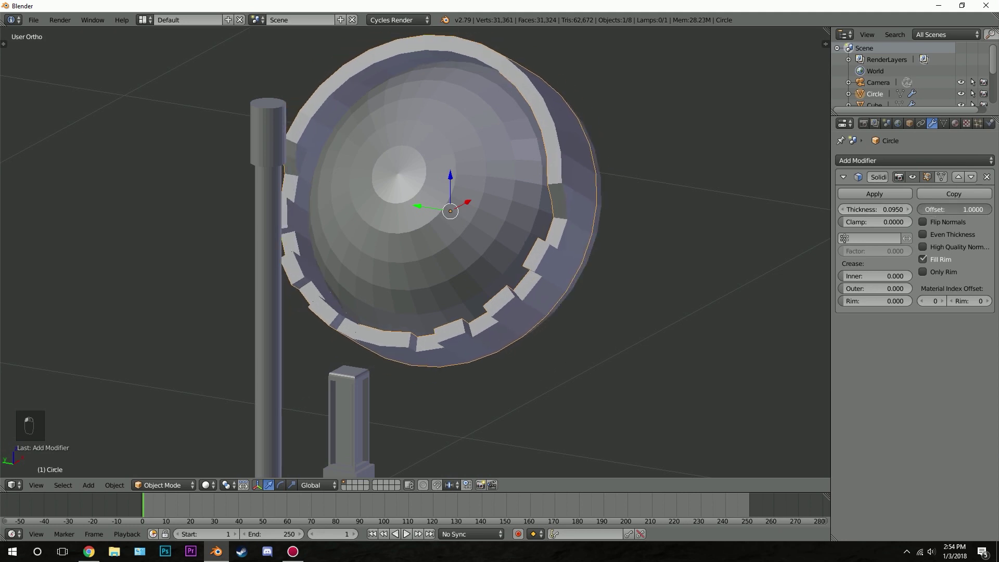
pyautogui.moveTo(544, 196); pyautogui.dragTo(508, 169, button='middle')
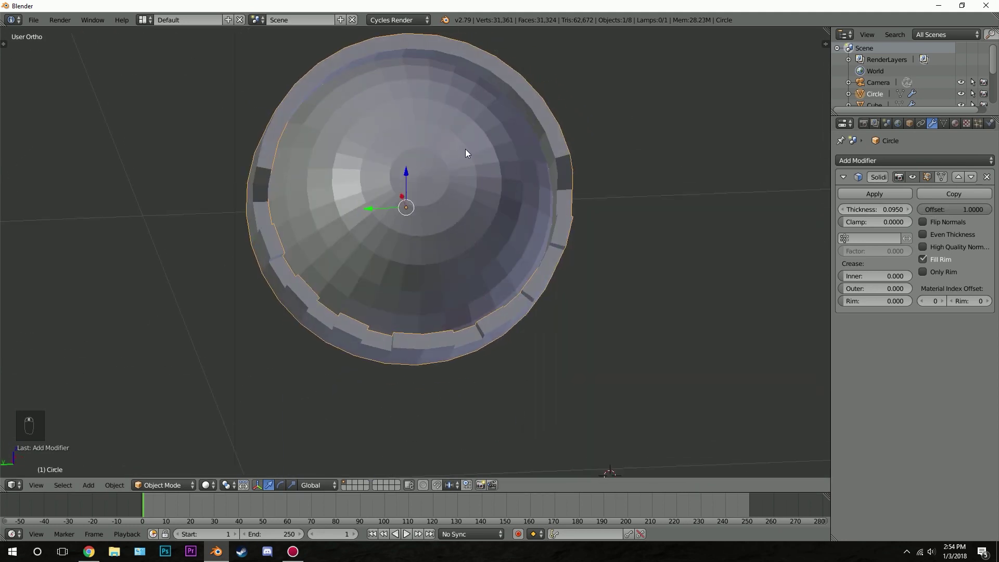
pyautogui.moveTo(460, 196); pyautogui.dragTo(437, 189, button='middle')
pyautogui.moveTo(970, 210)
pyautogui.mouseDown()
pyautogui.moveTo(932, 211)
pyautogui.moveTo(970, 211)
pyautogui.mouseUp()
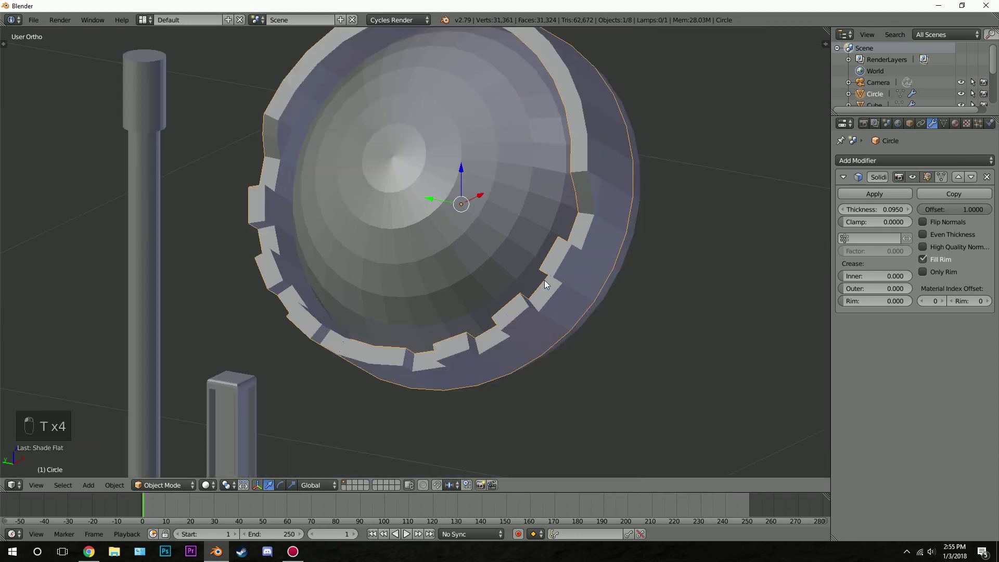
# - Set the bowl's shading to Smooth and inspect its rim
pyautogui.press('t')
pyautogui.click(26, 197)
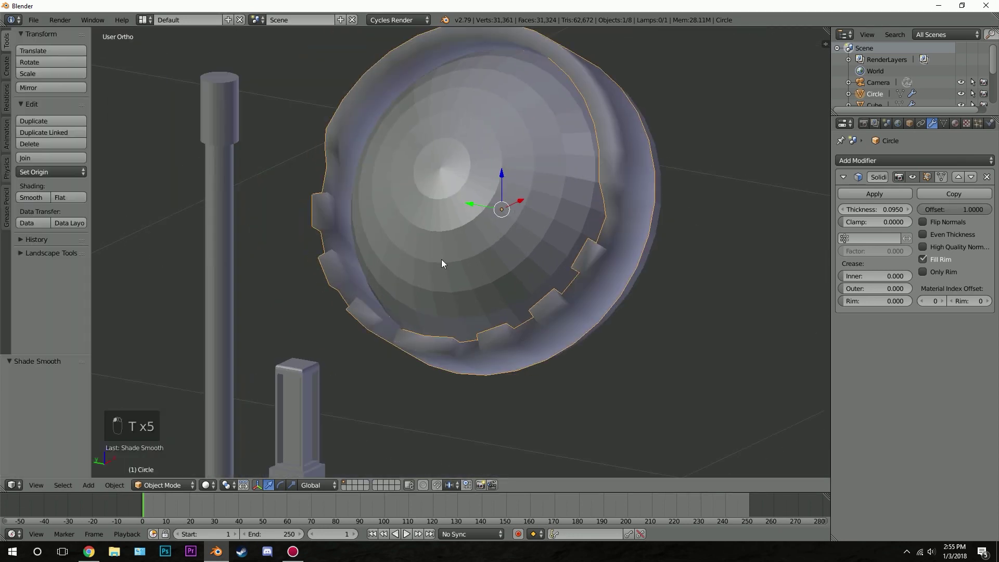
pyautogui.moveTo(697, 255); pyautogui.dragTo(573, 223, button='middle')
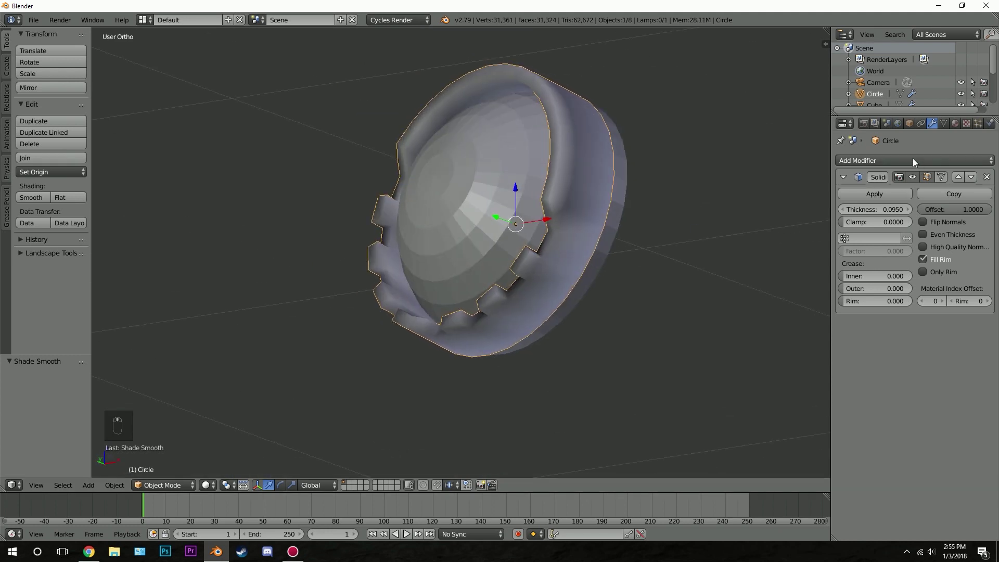
pyautogui.click(874, 161)
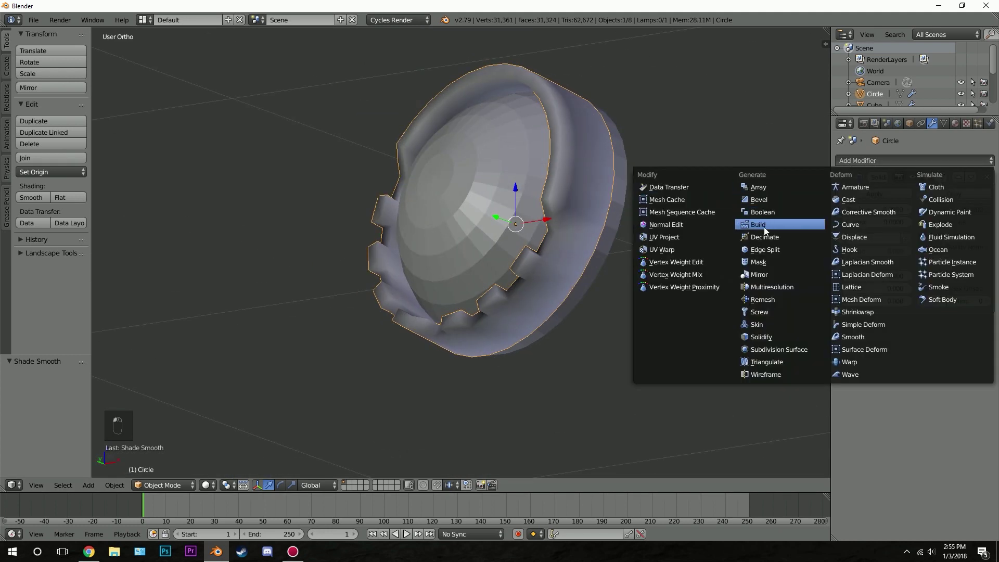
# - Add Edge Split to the bowl, and Subdivision Surface with smooth shading to Sphere.001
pyautogui.click(756, 251)
pyautogui.moveTo(510, 238); pyautogui.dragTo(596, 238, button='middle')
pyautogui.rightClick(535, 195)
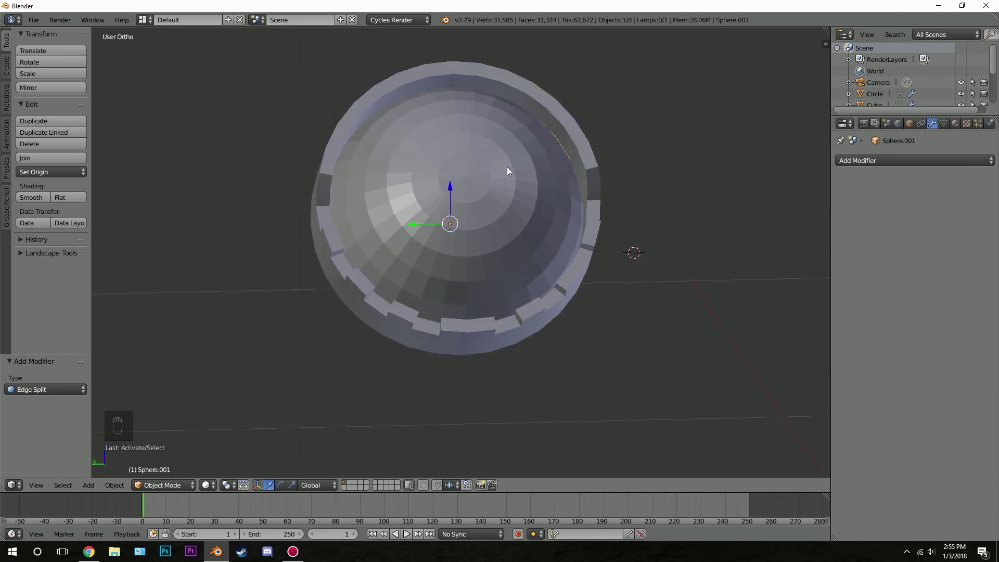
pyautogui.click(881, 160)
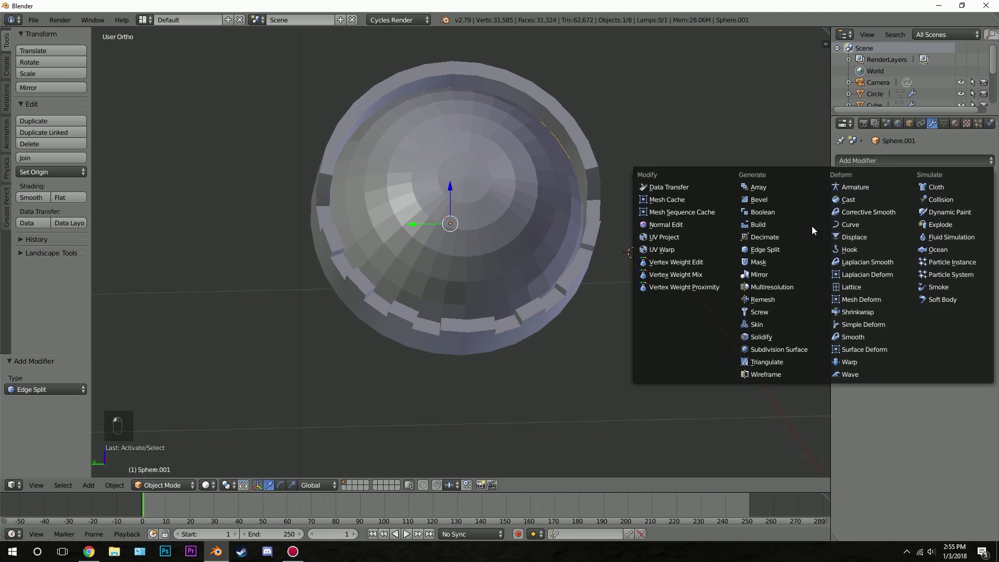
pyautogui.click(776, 350)
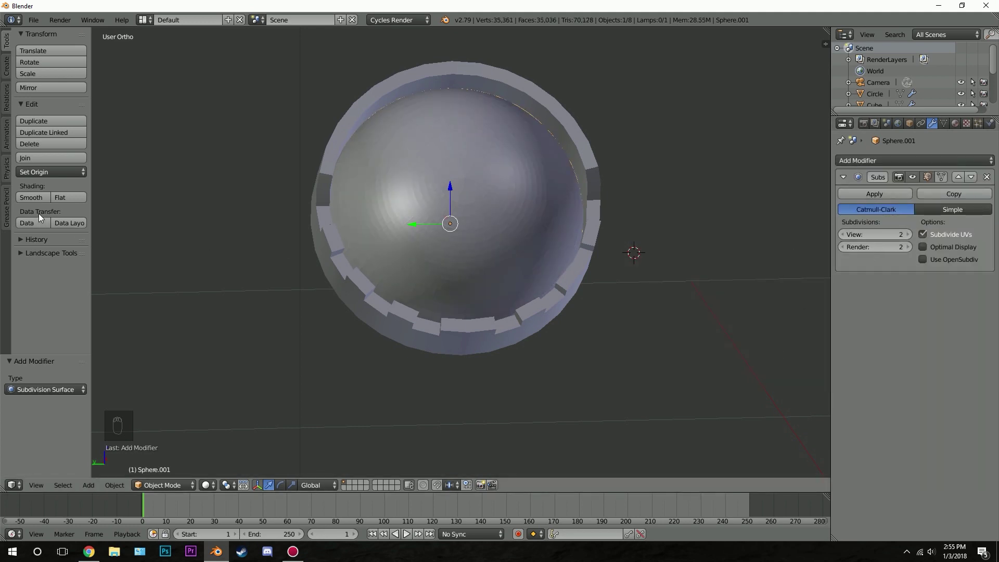
pyautogui.click(35, 196)
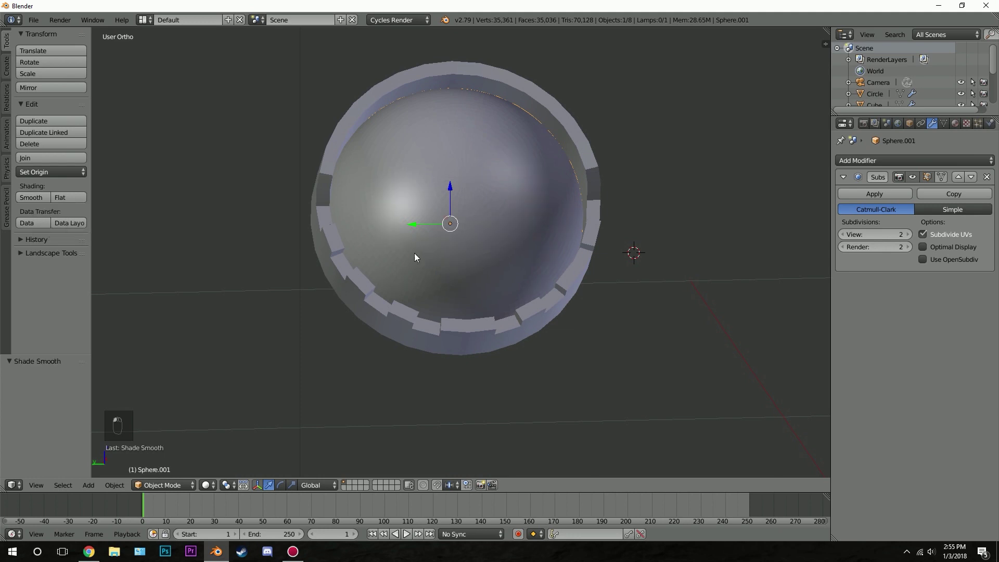
pyautogui.press('t')
# - Return to the front view in wireframe and select the eye pieces to shift them left
pyautogui.press('a')
pyautogui.scroll(-6, 428, 251)
pyautogui.moveTo(428, 251); pyautogui.dragTo(364, 264, button='middle')
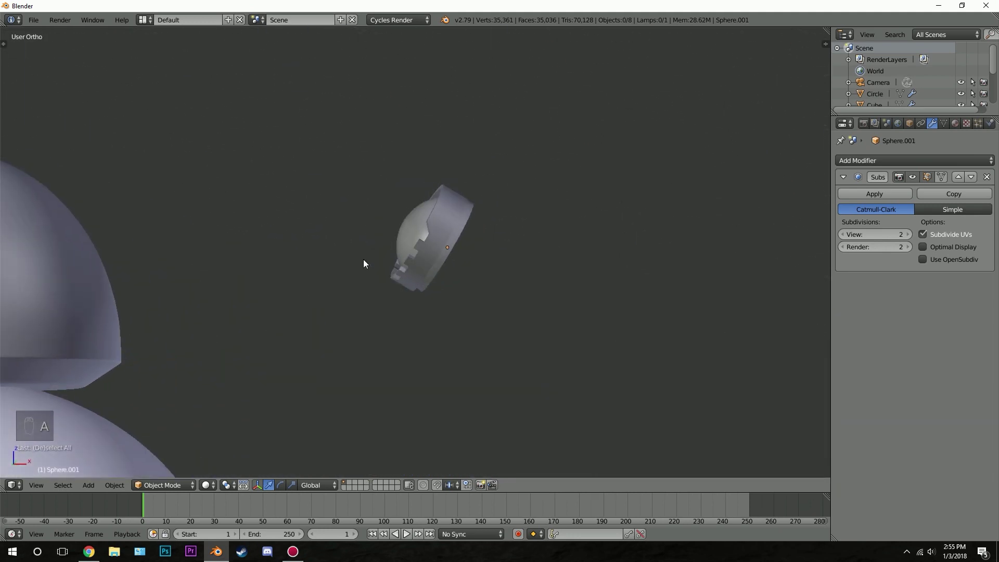
pyautogui.press('KP_1')
pyautogui.press('z')
pyautogui.scroll(4, 361, 254)
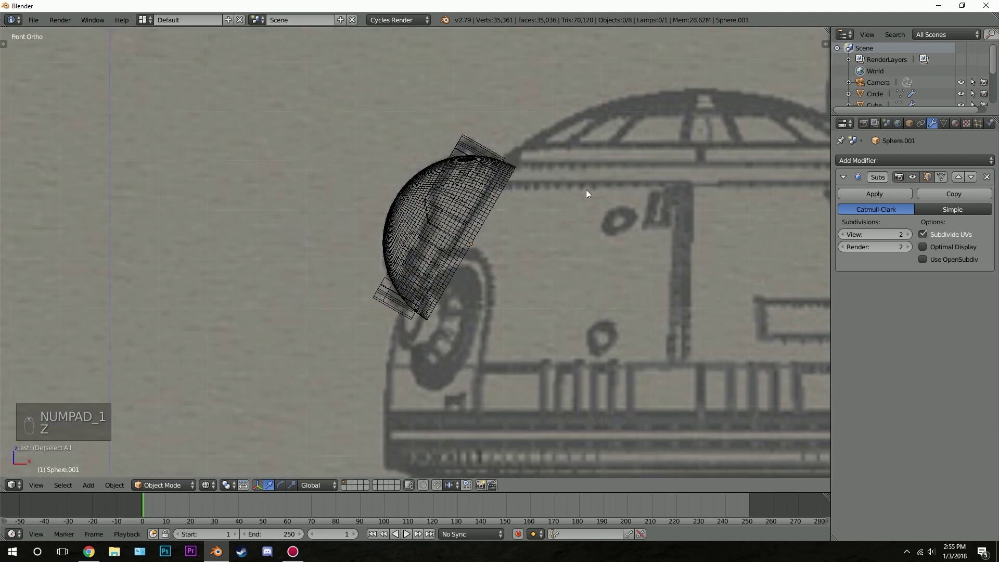
pyautogui.rightClick(455, 178)
# - Move the eye lens pieces left, then bring the lens closer to the head in top view
pyautogui.press('g')
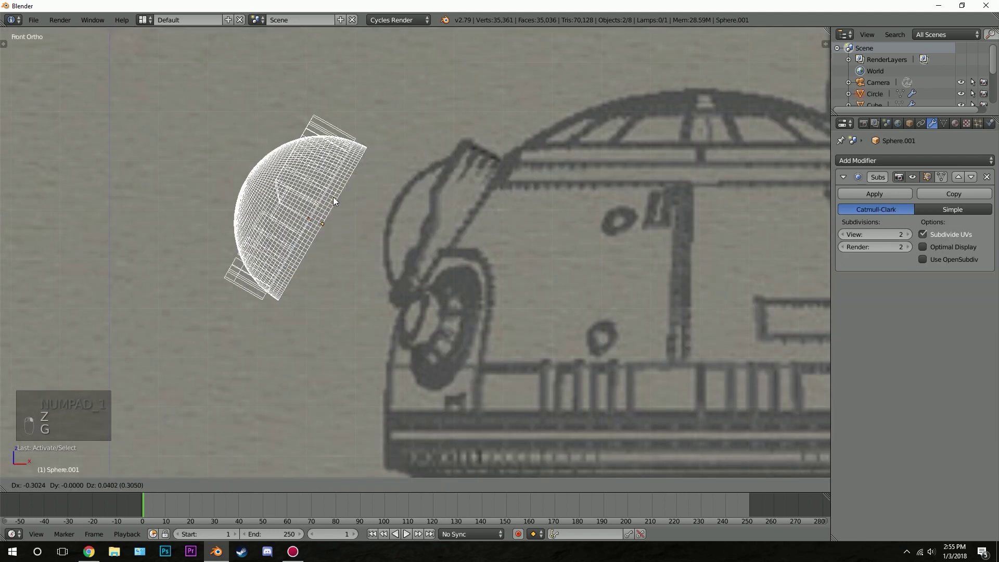
pyautogui.click(447, 177)
pyautogui.scroll(-4, 500, 176)
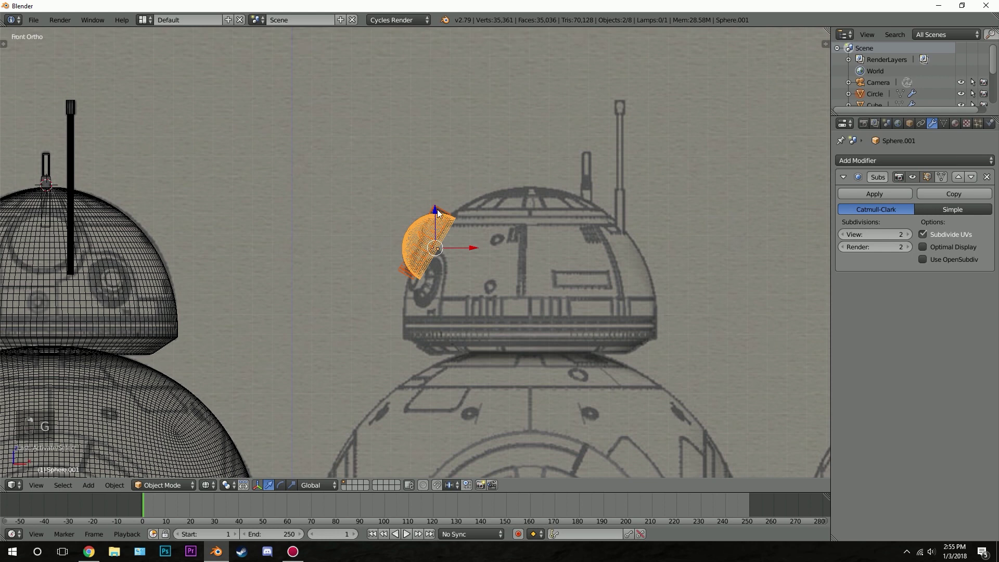
pyautogui.scroll(-1, 496, 167)
pyautogui.press('KP_7')
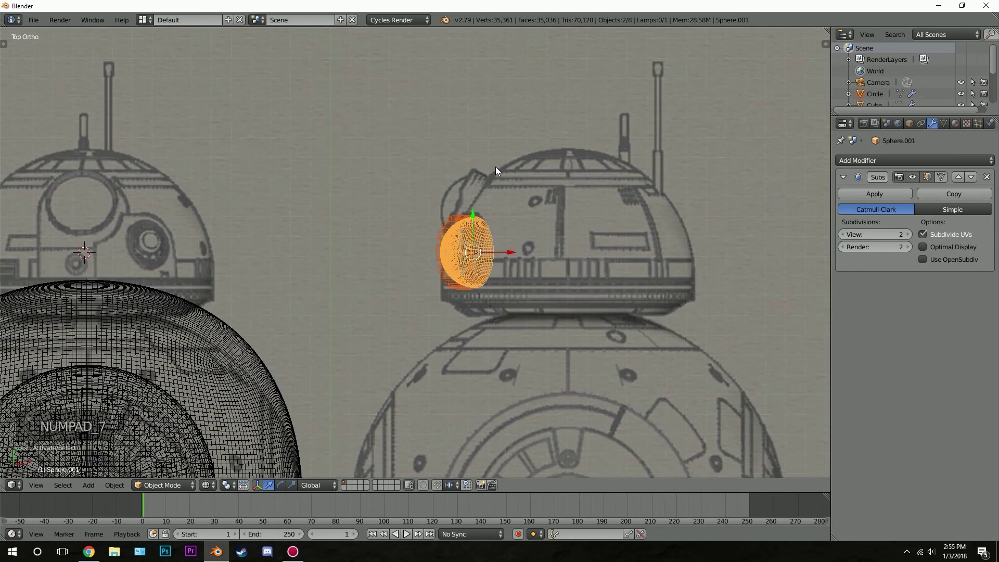
pyautogui.keyDown('shift'); pyautogui.moveTo(450, 259); pyautogui.dragTo(664, 83, button='middle'); pyautogui.keyUp('shift')
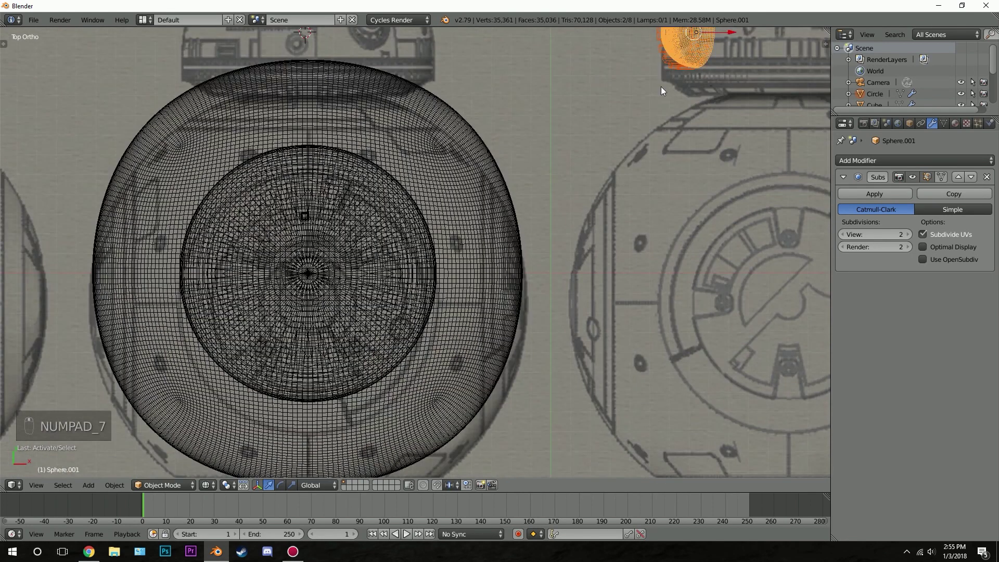
pyautogui.press('g')
pyautogui.click(328, 397)
pyautogui.scroll(1, 328, 397)
pyautogui.keyDown('shift'); pyautogui.moveTo(328, 397); pyautogui.dragTo(412, 297, button='middle'); pyautogui.keyUp('shift')
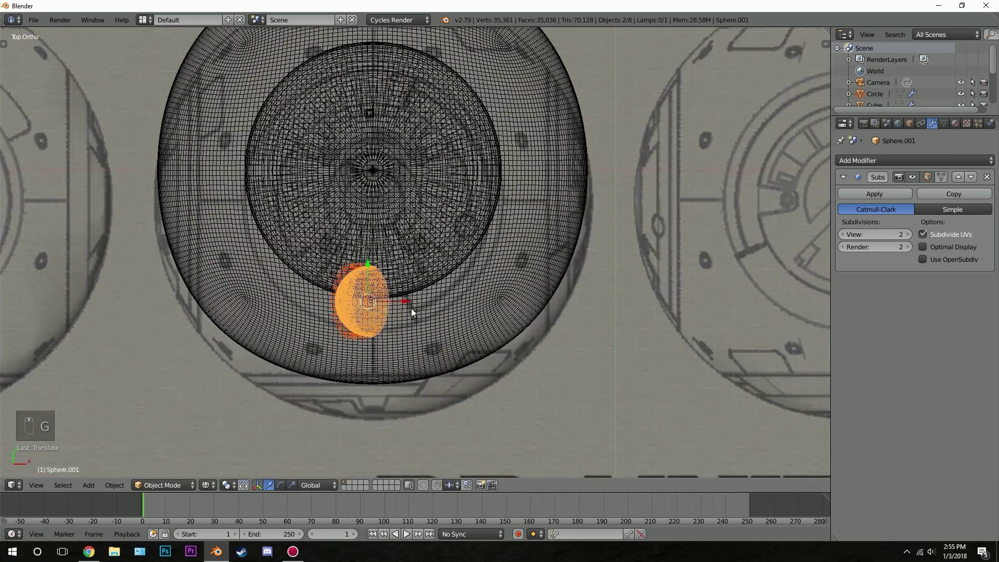
pyautogui.scroll(2, 451, 360)
# - Rotate the lens sphere in top view and shift it up and to the right
pyautogui.press('r')
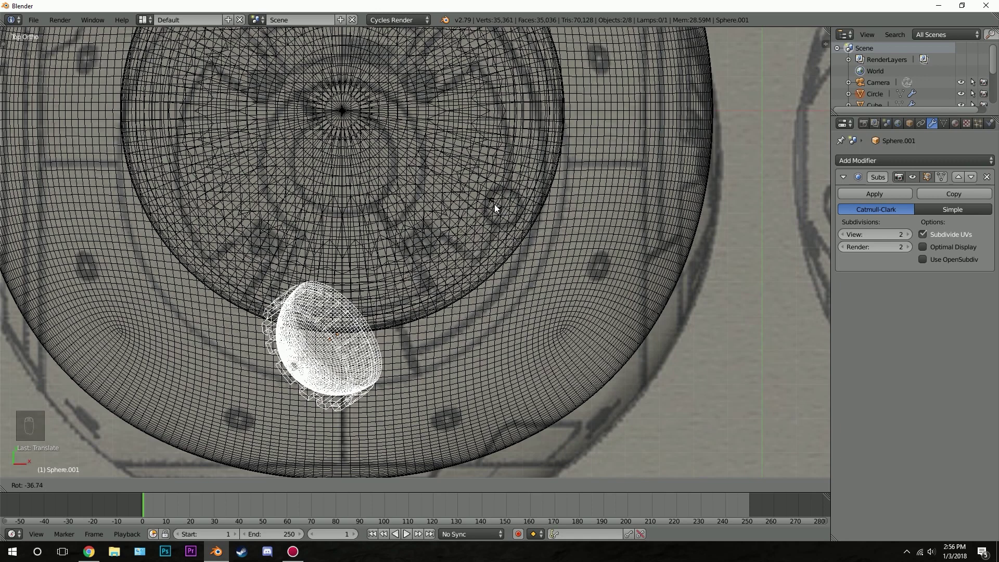
pyautogui.click(318, 153)
pyautogui.scroll(3, 325, 277)
pyautogui.keyDown('shift'); pyautogui.moveTo(325, 277); pyautogui.dragTo(394, 234, button='middle'); pyautogui.keyUp('shift')
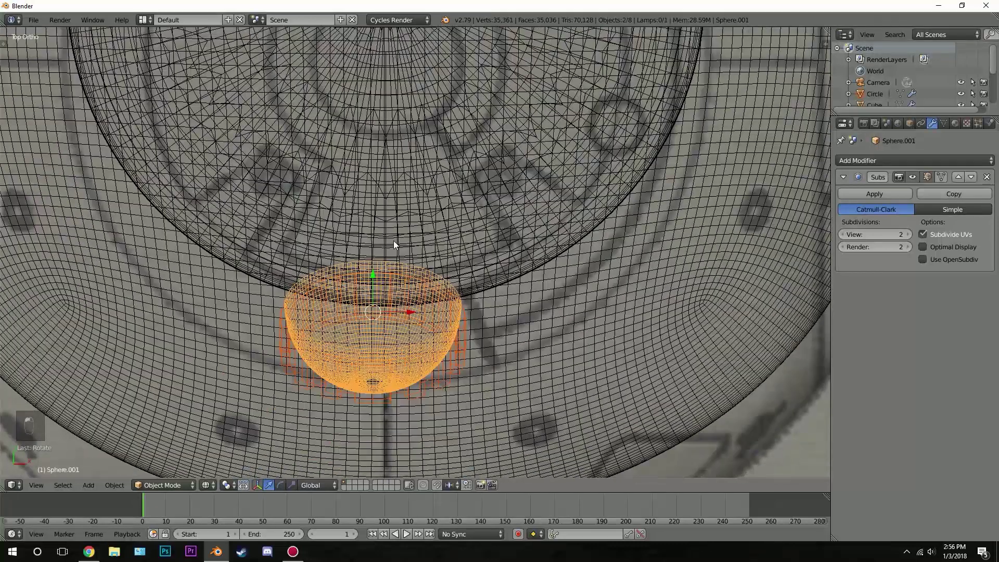
pyautogui.press('g')
pyautogui.click(399, 223)
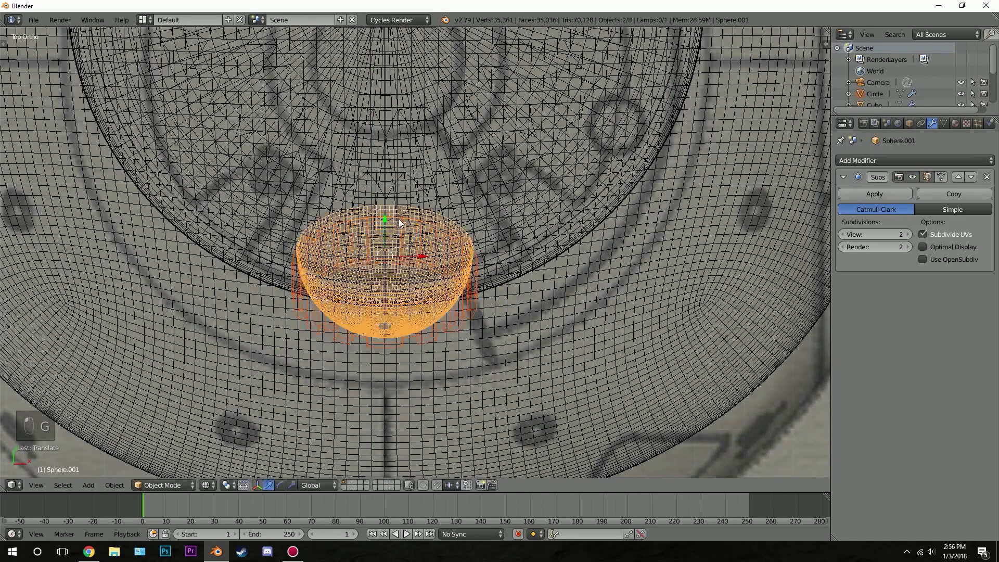
# - Position the lens onto the dome from the front view
pyautogui.press('KP_1')
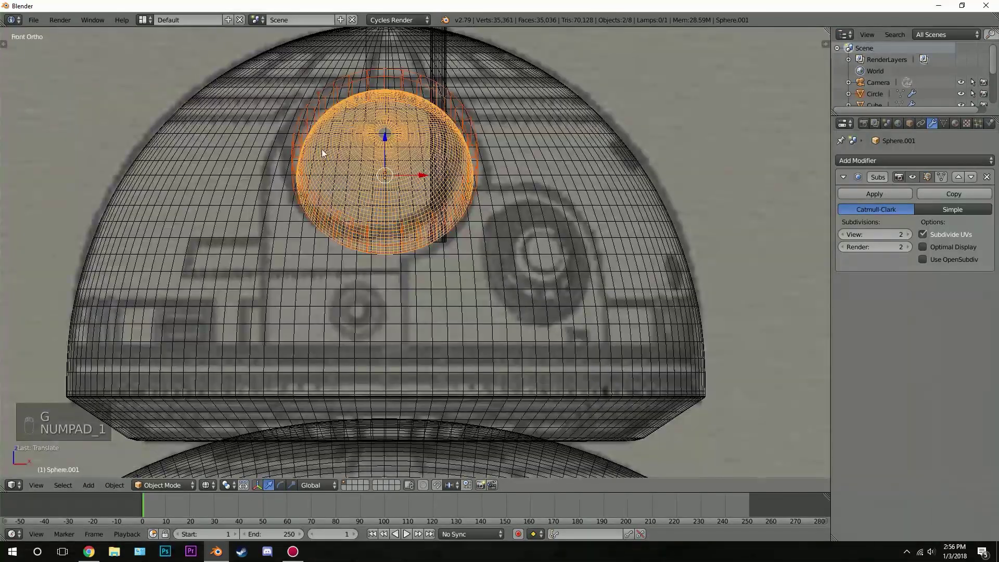
pyautogui.scroll(-2, 371, 183)
pyautogui.scroll(2, 410, 210)
pyautogui.keyDown('shift'); pyautogui.moveTo(436, 185); pyautogui.dragTo(448, 228, button='middle'); pyautogui.keyUp('shift')
pyautogui.press('g')
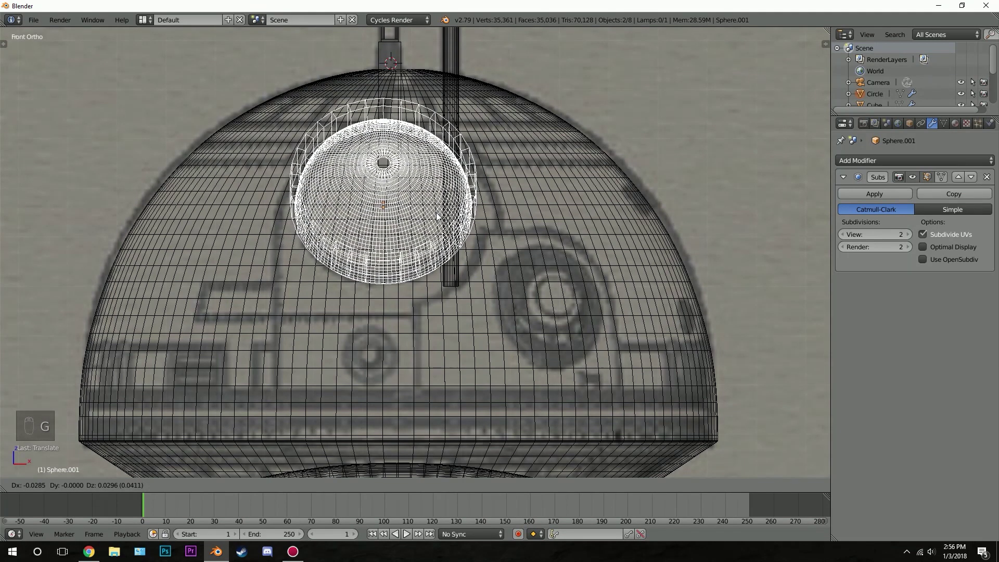
pyautogui.click(435, 215)
# - In side view, slide the lens along Y, tilt it, and nudge it flush against the dome
pyautogui.press('KP_3')
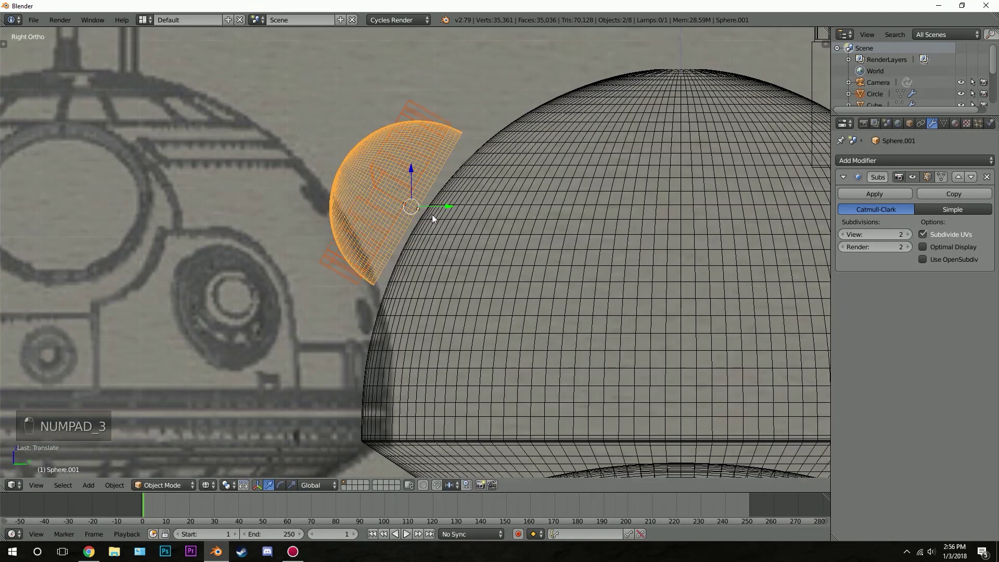
pyautogui.press('g')
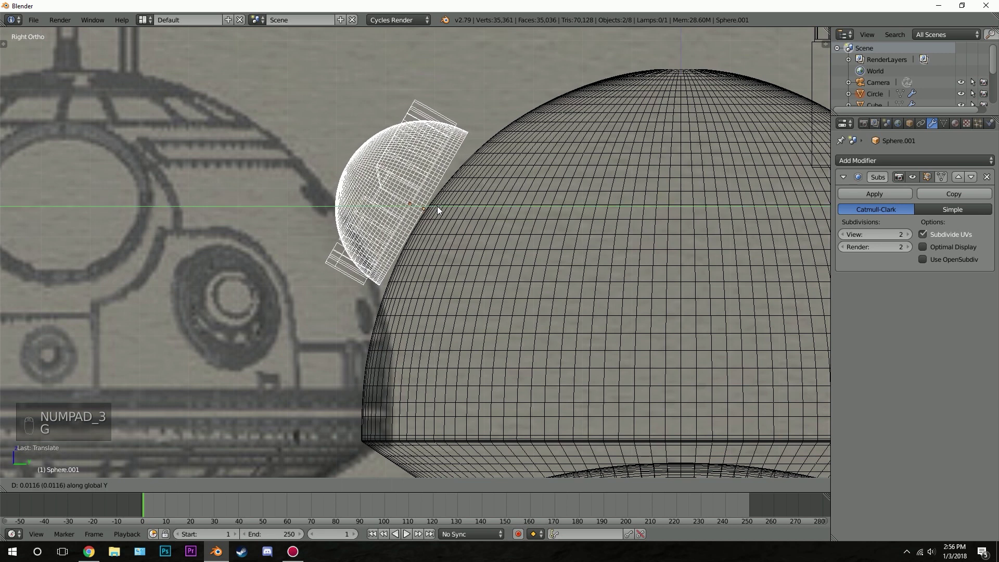
pyautogui.press('y')
pyautogui.click(546, 168)
pyautogui.press('r')
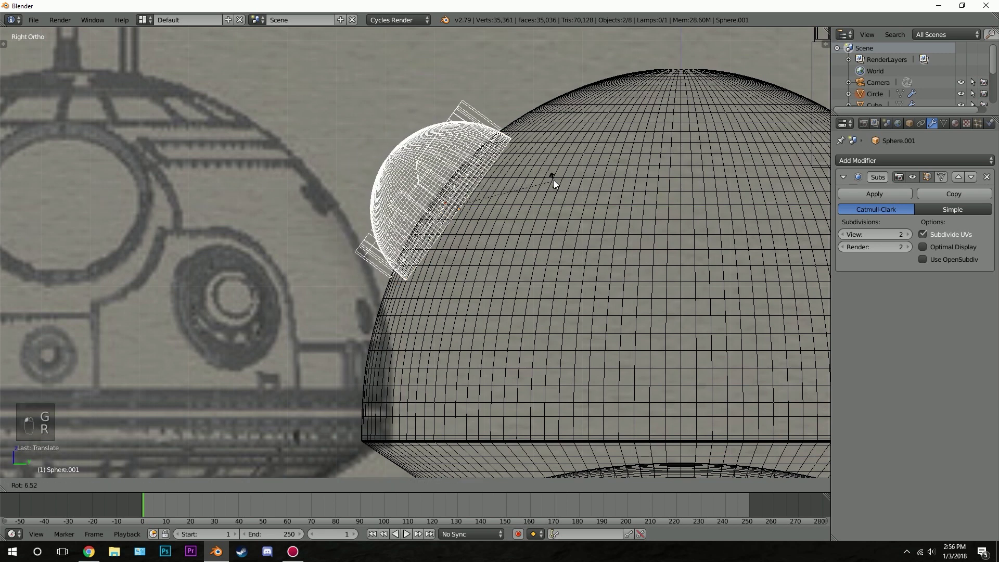
pyautogui.click(551, 178)
pyautogui.press('g')
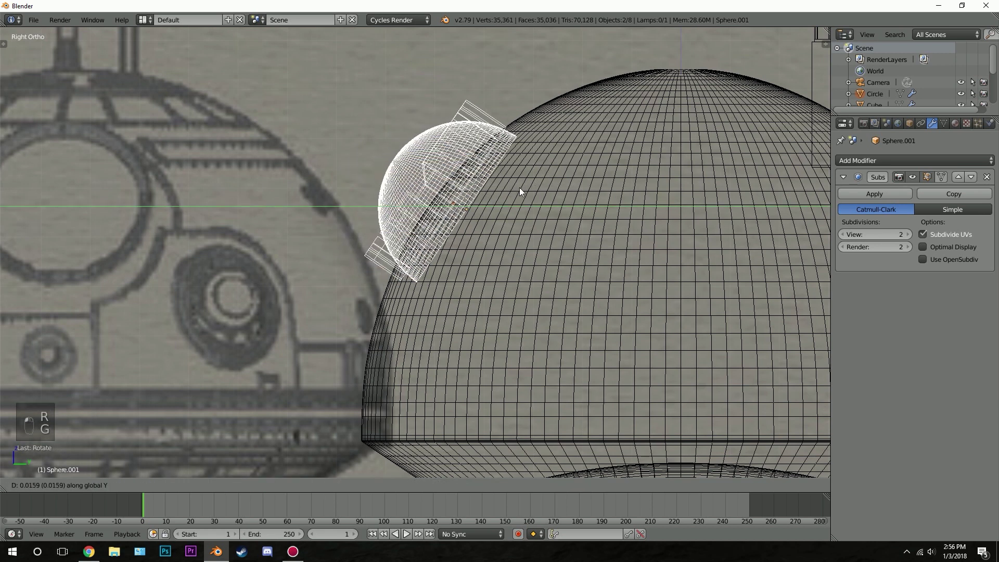
pyautogui.click(518, 189)
# - Deselect and inspect the fitted lens by orbiting in solid shading
pyautogui.press('z')
pyautogui.press('a')
pyautogui.scroll(-4, 369, 218)
pyautogui.moveTo(368, 218); pyautogui.dragTo(493, 285, button='middle')
pyautogui.scroll(-4, 493, 285)
pyautogui.moveTo(432, 302); pyautogui.dragTo(340, 283, button='middle')
# - In wireframe side view, select the lens and Circle rim ring, then rotate and nudge them onto the dome
pyautogui.press('KP_1')
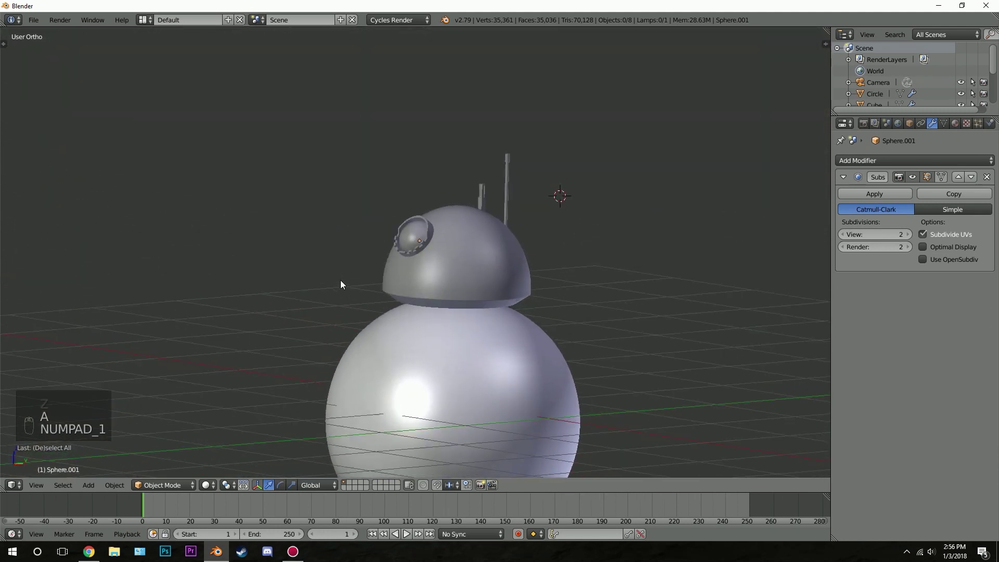
pyautogui.press('z')
pyautogui.press('KP_3')
pyautogui.scroll(3, 357, 231)
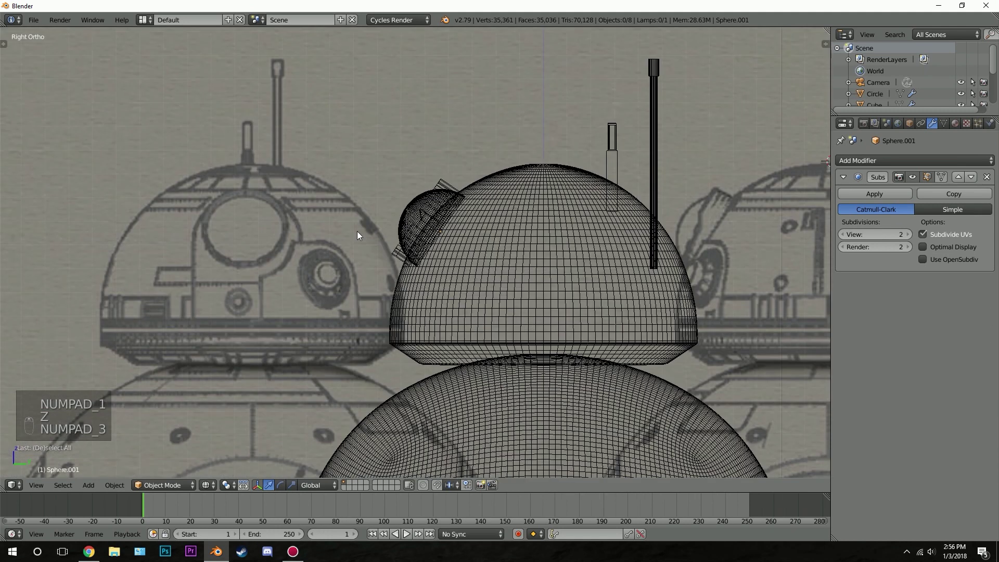
pyautogui.scroll(3, 463, 152)
pyautogui.rightClick(463, 153)
pyautogui.keyDown('shift'); pyautogui.rightClick(472, 113); pyautogui.keyUp('shift')
pyautogui.press('r')
pyautogui.click(583, 114)
pyautogui.press('g')
pyautogui.click(577, 125)
# - Deselect and preview the droid from angled views in solid and rendered shading
pyautogui.press('a')
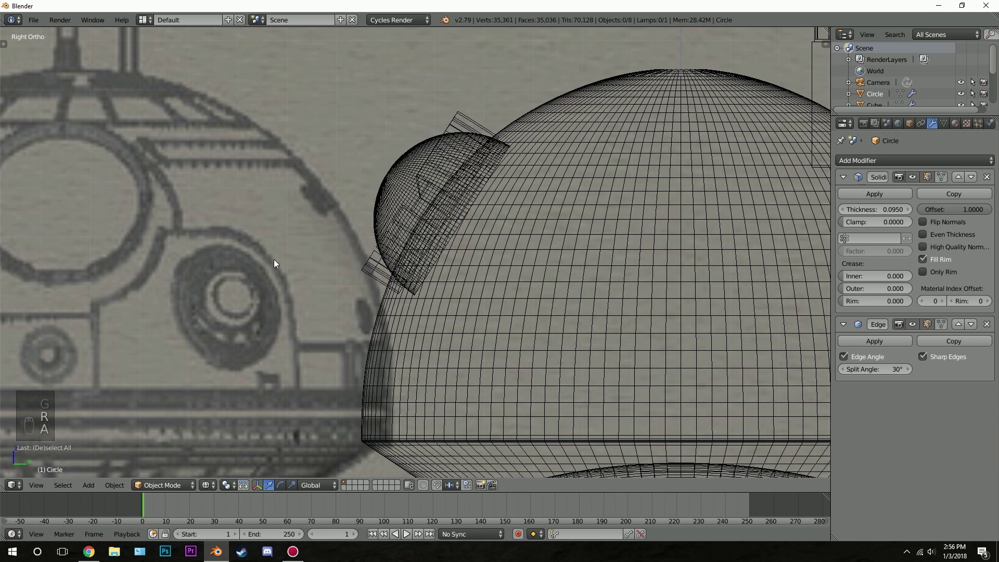
pyautogui.press('z')
pyautogui.moveTo(216, 266); pyautogui.dragTo(460, 295, button='middle')
pyautogui.scroll(-4, 427, 307)
pyautogui.press('a')
pyautogui.press('a')
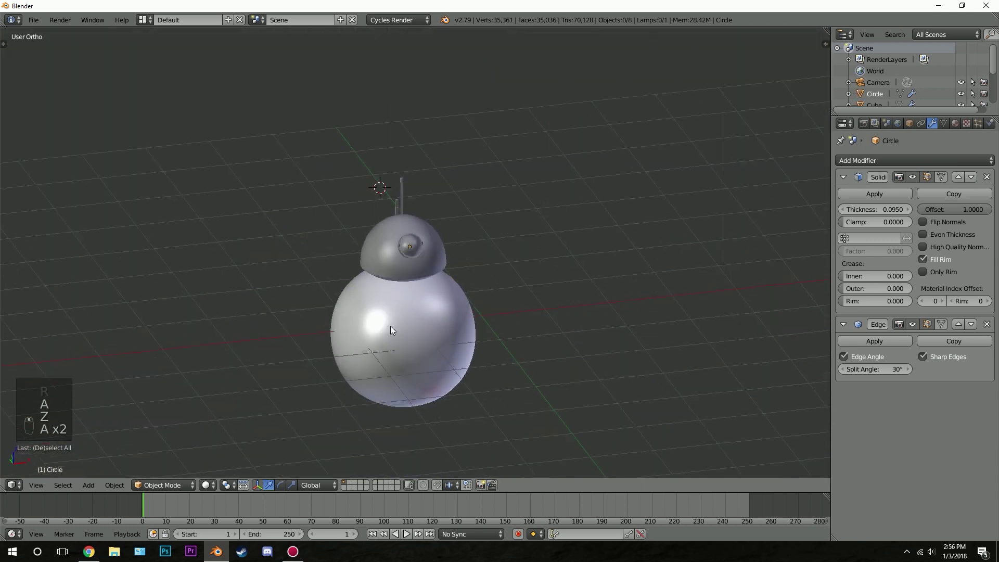
pyautogui.moveTo(326, 297); pyautogui.dragTo(488, 346, button='middle')
pyautogui.scroll(5, 400, 307)
pyautogui.hotkey('shift', 'z')
# - Return to the wireframe front view centered on the dome
pyautogui.press('KP_1')
pyautogui.press('z')
pyautogui.press('z')
pyautogui.press('z')
pyautogui.press('z')
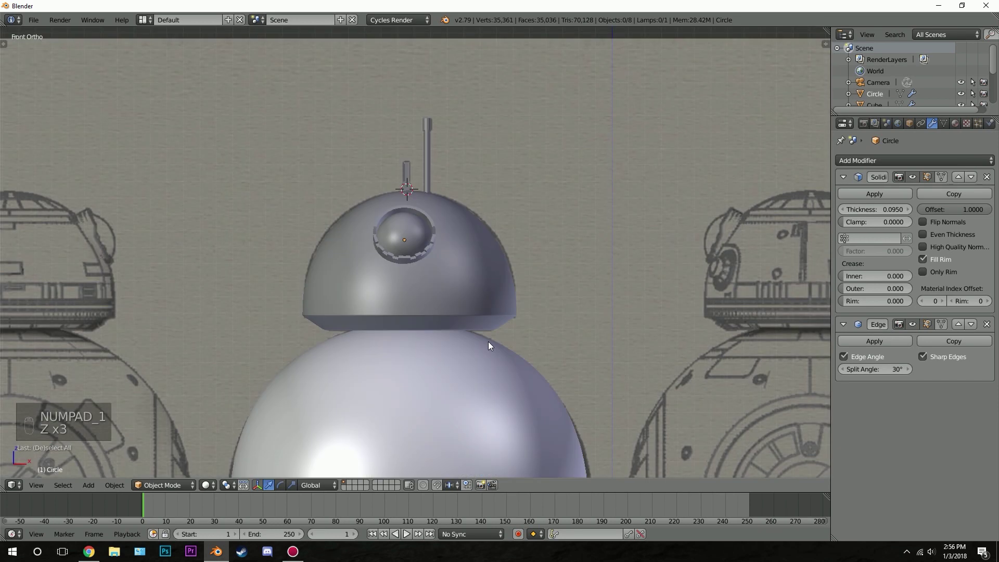
pyautogui.keyDown('shift'); pyautogui.moveTo(600, 332); pyautogui.dragTo(446, 309, button='middle'); pyautogui.keyUp('shift')
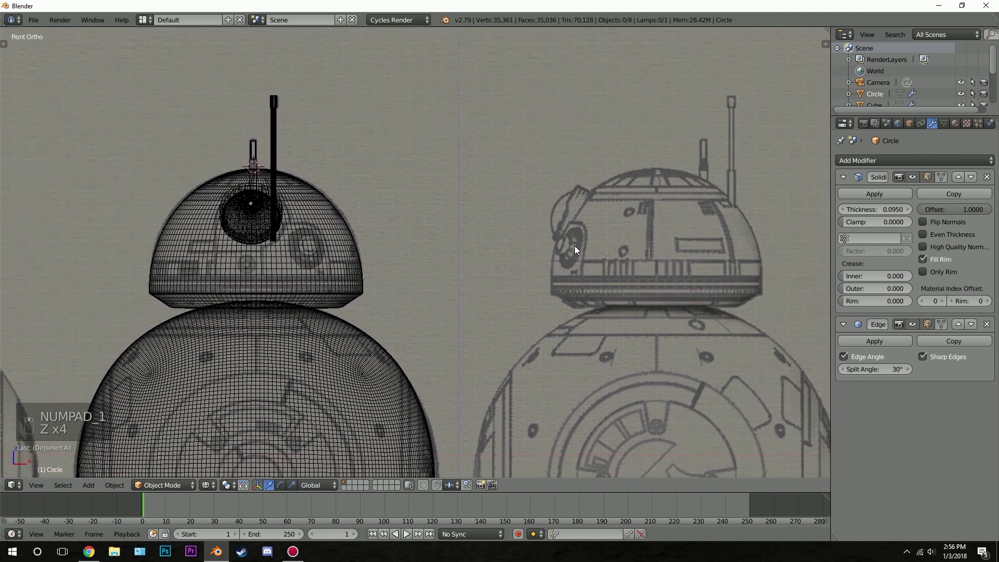
pyautogui.scroll(2, 575, 247)
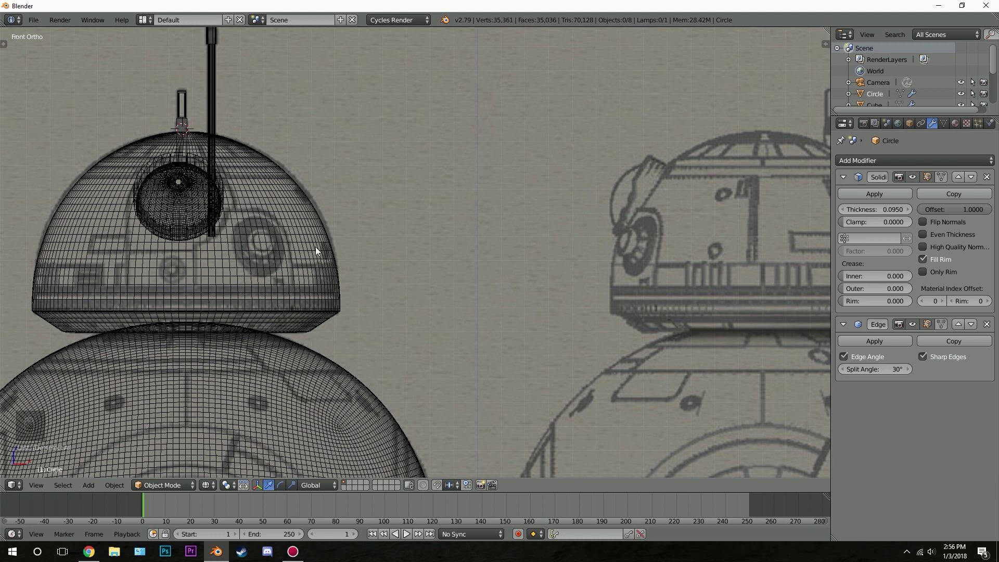
pyautogui.hotkey('shift', 'a')
# - Add a circle mesh, move it beside the dome, and scale it down
pyautogui.moveTo(306, 244)
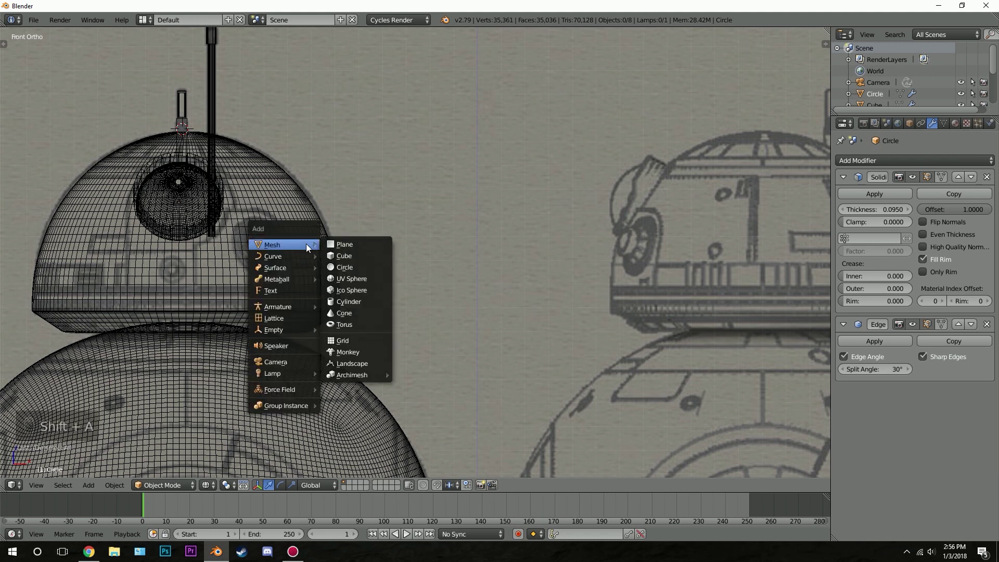
pyautogui.click(359, 266)
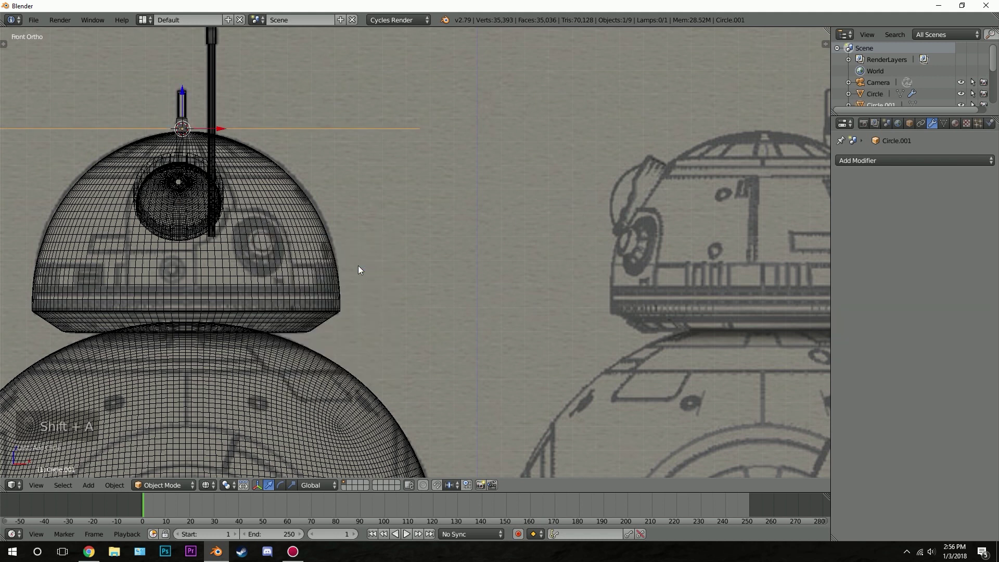
pyautogui.press('g')
pyautogui.click(565, 306)
pyautogui.press('s')
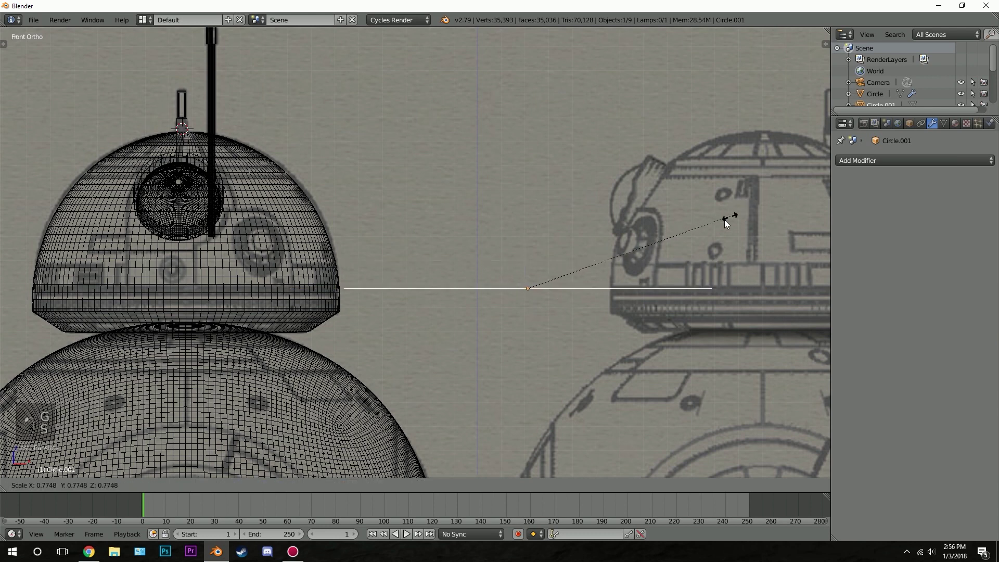
pyautogui.click(598, 271)
pyautogui.moveTo(597, 271); pyautogui.dragTo(538, 281, button='middle')
# - Shrink the new circle further after checking it in Edit Mode
pyautogui.press('Tab')
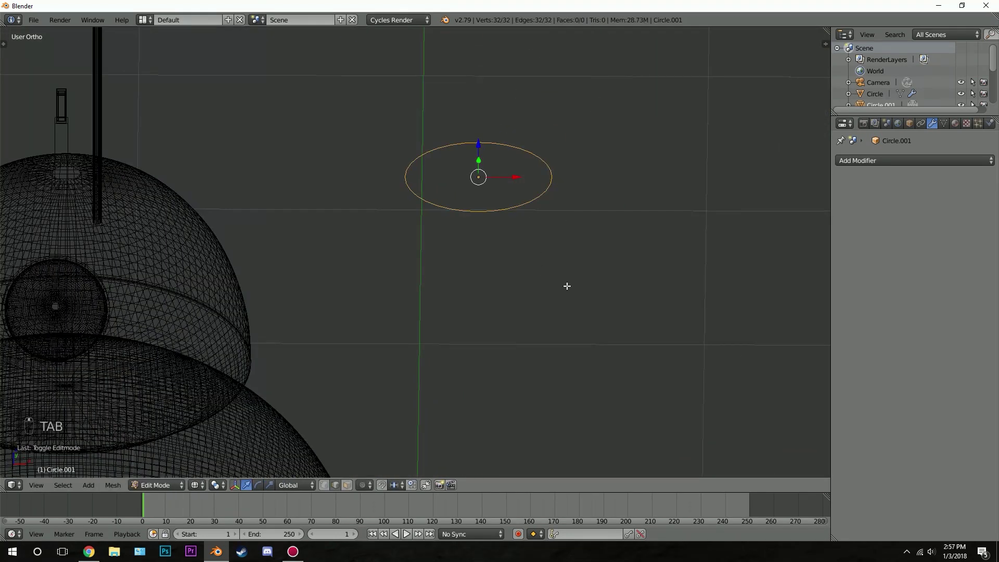
pyautogui.scroll(-3, 516, 154)
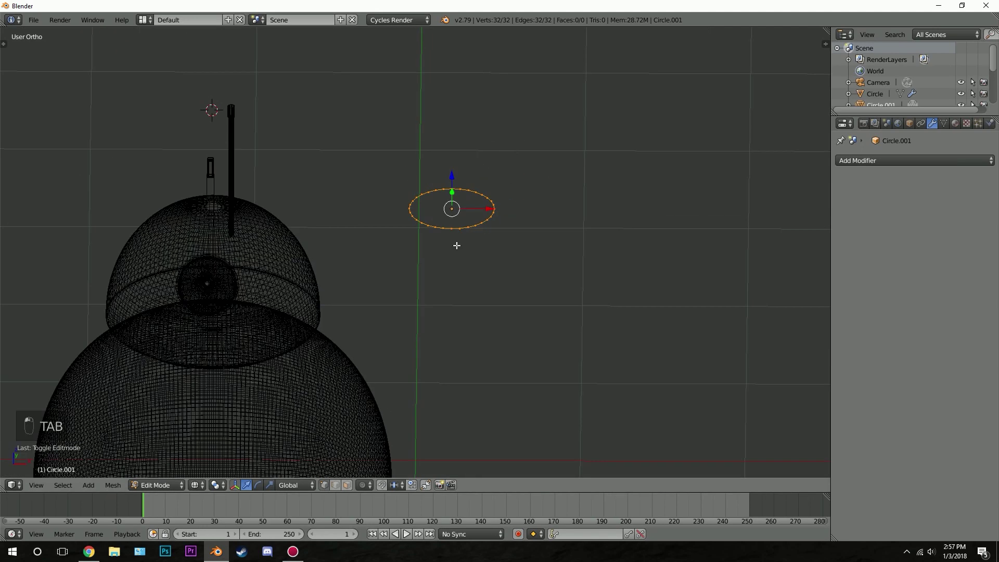
pyautogui.scroll(3, 632, 154)
pyautogui.keyDown('shift'); pyautogui.moveTo(682, 121); pyautogui.dragTo(609, 179, button='middle'); pyautogui.keyUp('shift')
pyautogui.scroll(4, 611, 175)
pyautogui.press('Tab')
pyautogui.press('s')
pyautogui.click(556, 159)
# - Frame the circle with numpad period and enter Edit Mode on its vertices
pyautogui.scroll(-5, 500, 187)
pyautogui.moveTo(499, 187); pyautogui.dragTo(435, 194, button='middle')
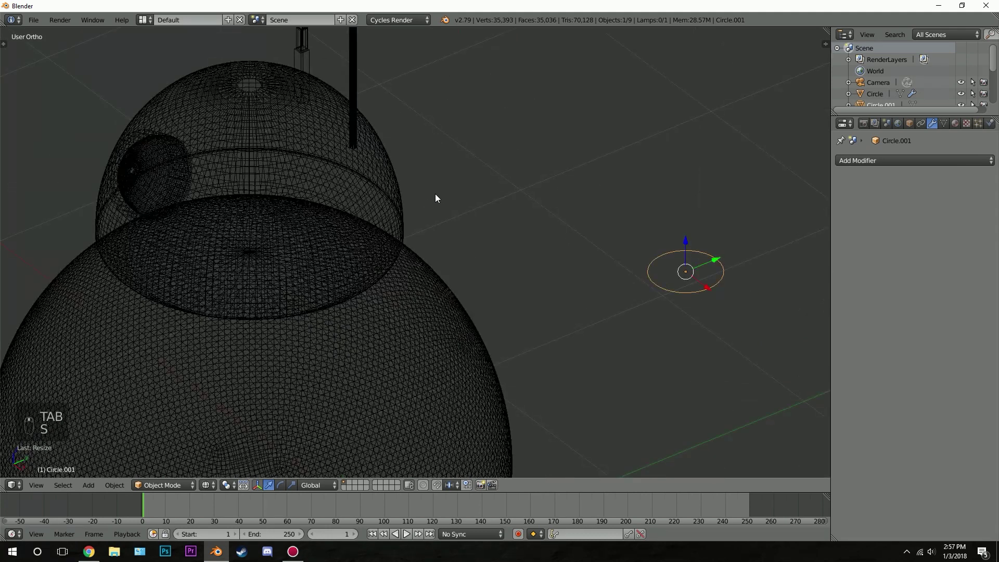
pyautogui.press('KP_Decimal')
pyautogui.moveTo(394, 220); pyautogui.dragTo(442, 229, button='middle')
pyautogui.press('Tab')
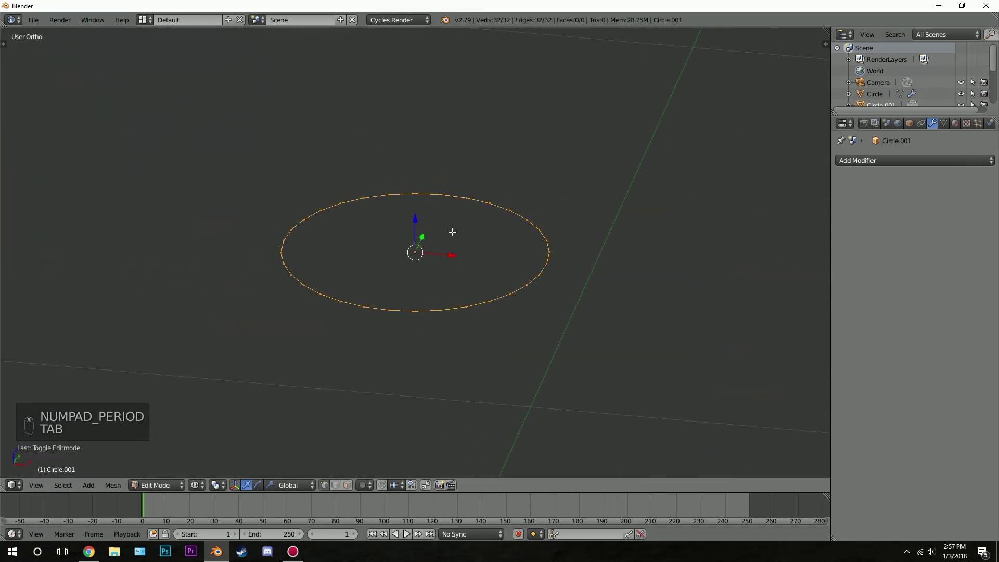
# - Extrude an inner ring in place from the flat circle, then shrink, lower and resize it
pyautogui.press('e')
pyautogui.rightClick(598, 215)
pyautogui.press('s')
pyautogui.click(529, 238)
pyautogui.press('g')
pyautogui.click(527, 257)
pyautogui.press('z')
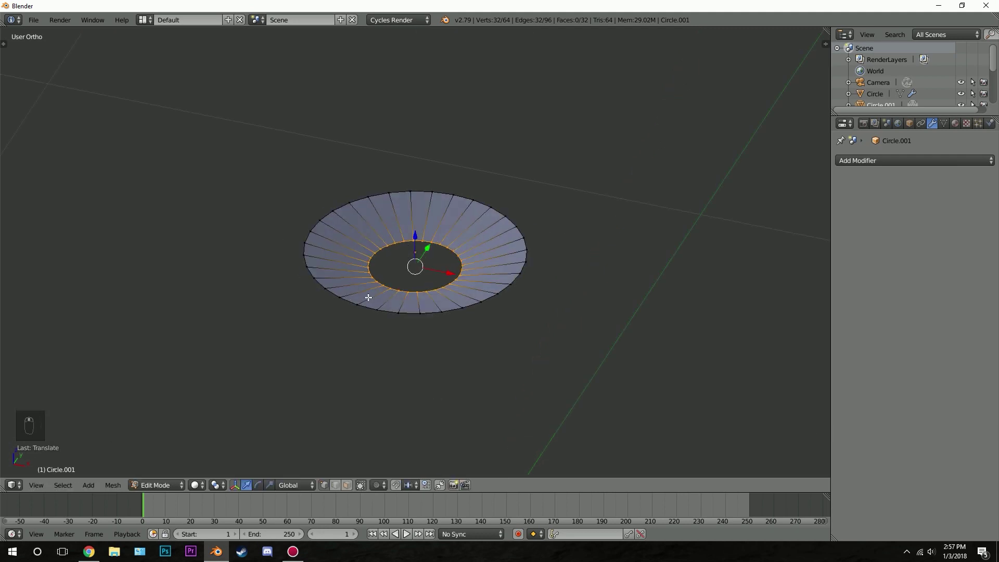
pyautogui.press('KP_1')
pyautogui.scroll(-3, 367, 265)
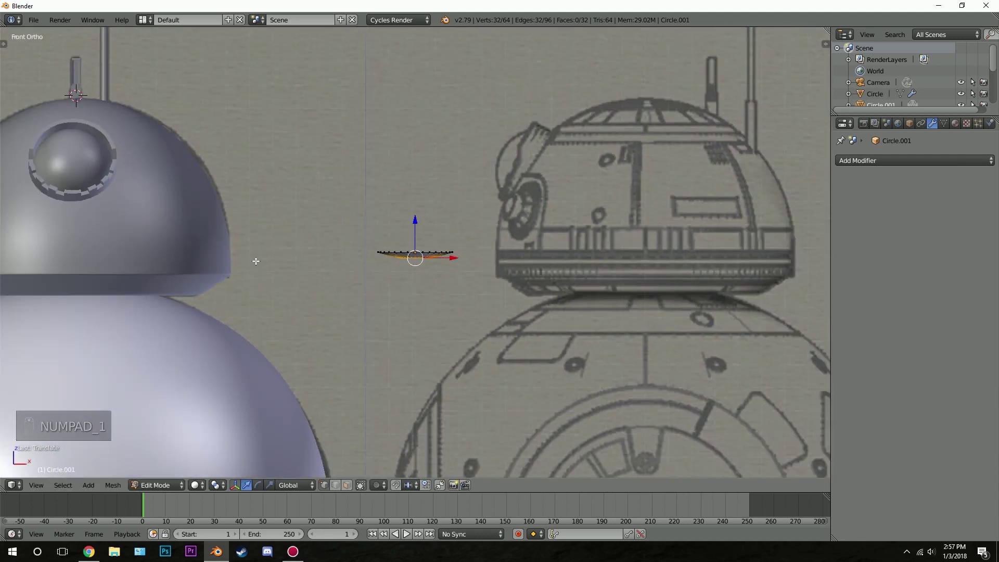
pyautogui.scroll(4, 385, 237)
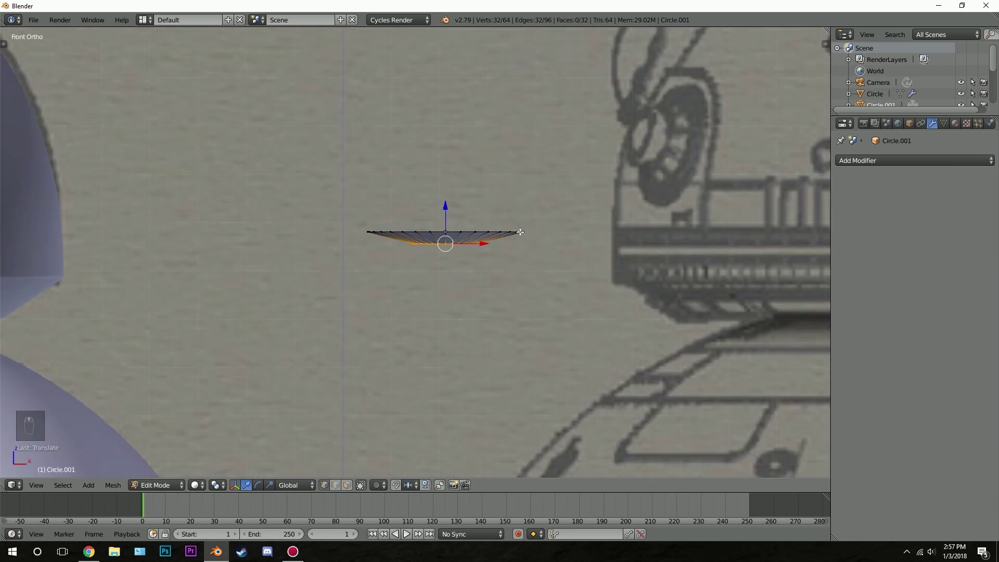
pyautogui.moveTo(505, 223); pyautogui.dragTo(443, 288, button='middle')
pyautogui.scroll(2, 506, 219)
pyautogui.press('z')
pyautogui.press('s')
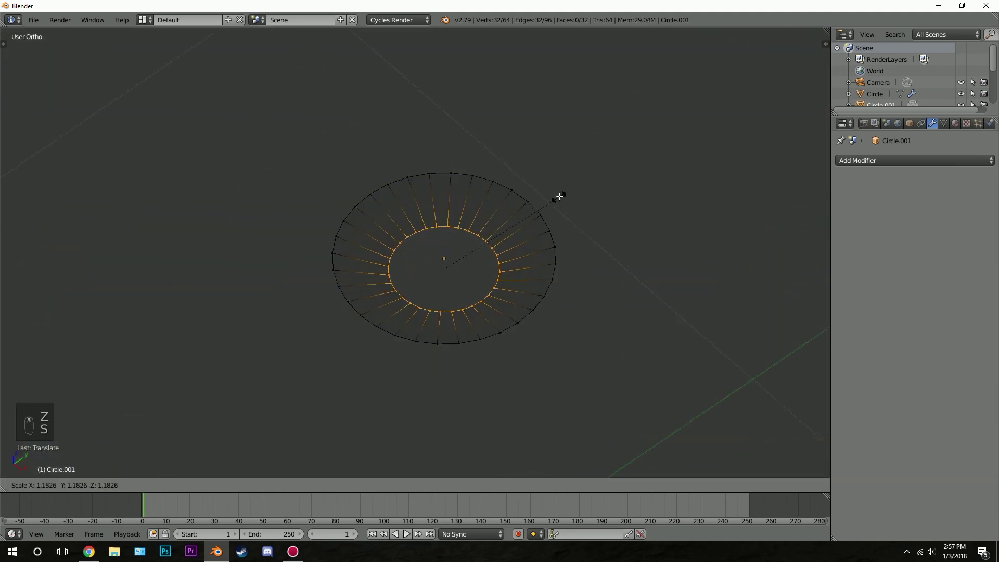
pyautogui.click(556, 198)
pyautogui.press('z')
pyautogui.scroll(3, 538, 237)
# - Extrude the inner ring upward, lower it along Z and narrow the new top ring
pyautogui.press('e')
pyautogui.click(539, 149)
pyautogui.press('g')
pyautogui.press('z')
pyautogui.click(618, 178)
pyautogui.press('s')
pyautogui.click(580, 204)
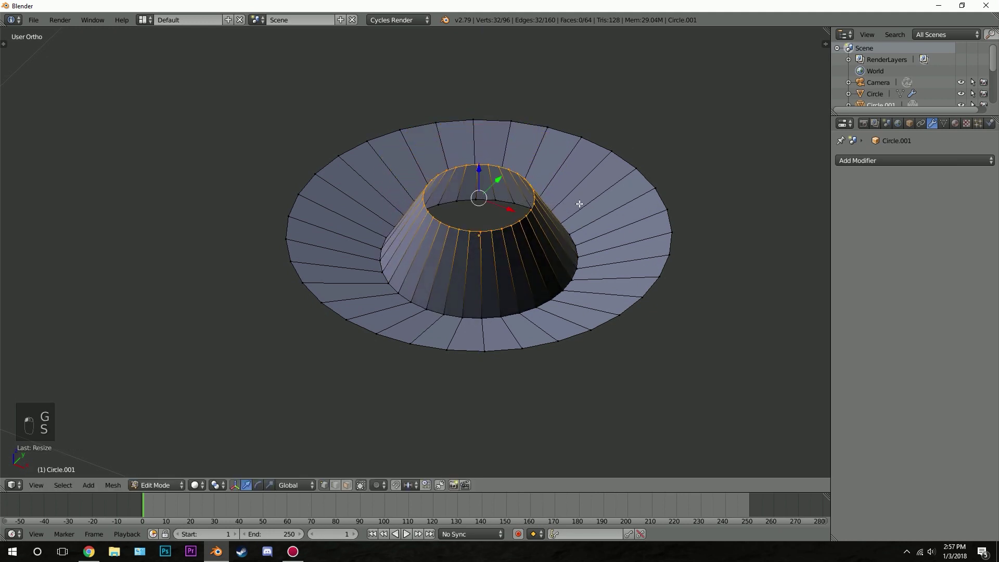
pyautogui.press('KP_1')
pyautogui.scroll(-5, 670, 160)
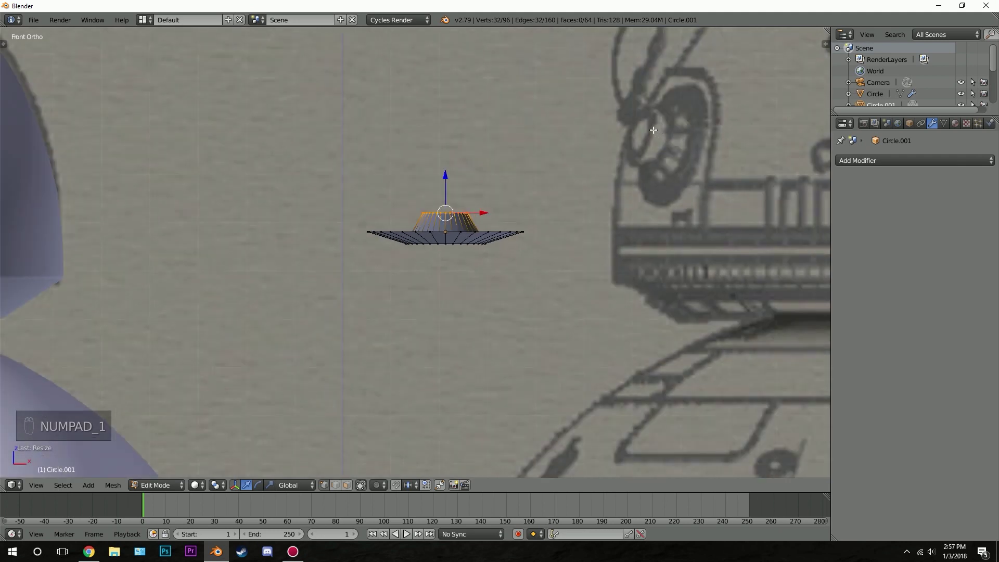
pyautogui.scroll(3, 637, 141)
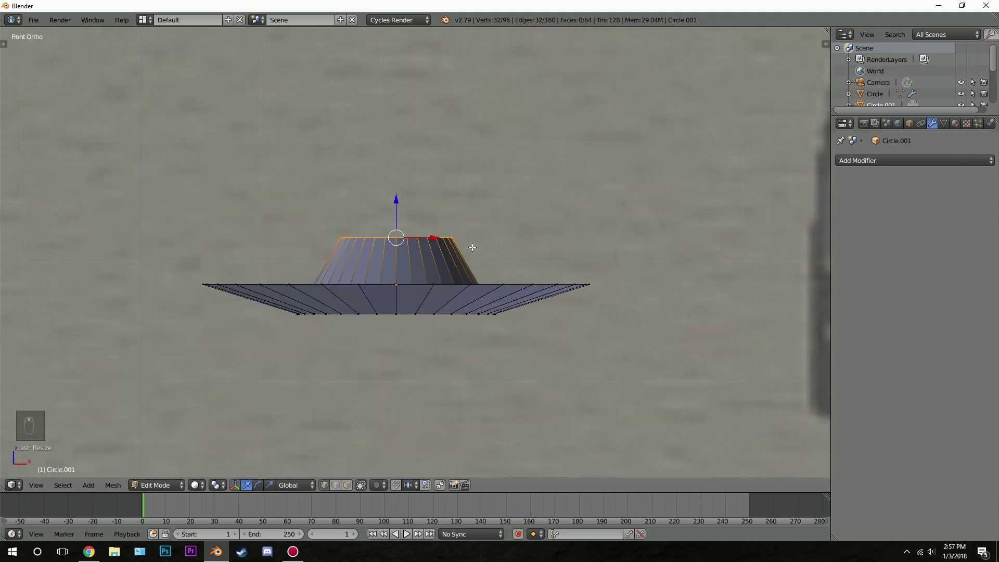
# - Extrude the top ring upward twice, resizing each ring to taper the neck
pyautogui.press('e')
pyautogui.click(490, 201)
pyautogui.press('s')
pyautogui.click(524, 193)
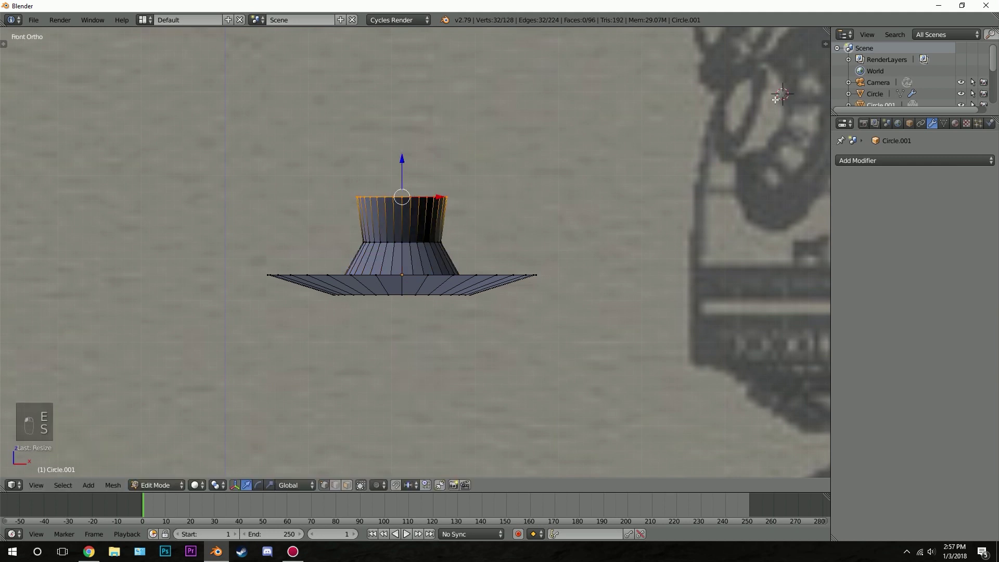
pyautogui.keyDown('shift'); pyautogui.moveTo(509, 181); pyautogui.dragTo(477, 284, button='middle'); pyautogui.keyUp('shift')
pyautogui.scroll(1, 475, 287)
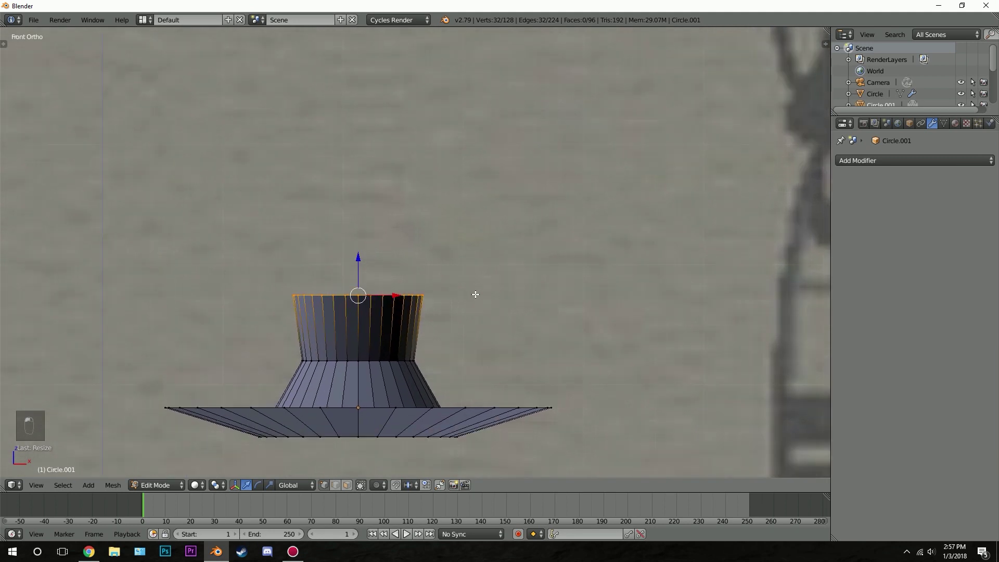
pyautogui.press('e')
pyautogui.press('z')
pyautogui.click(473, 288)
pyautogui.press('s')
pyautogui.click(528, 261)
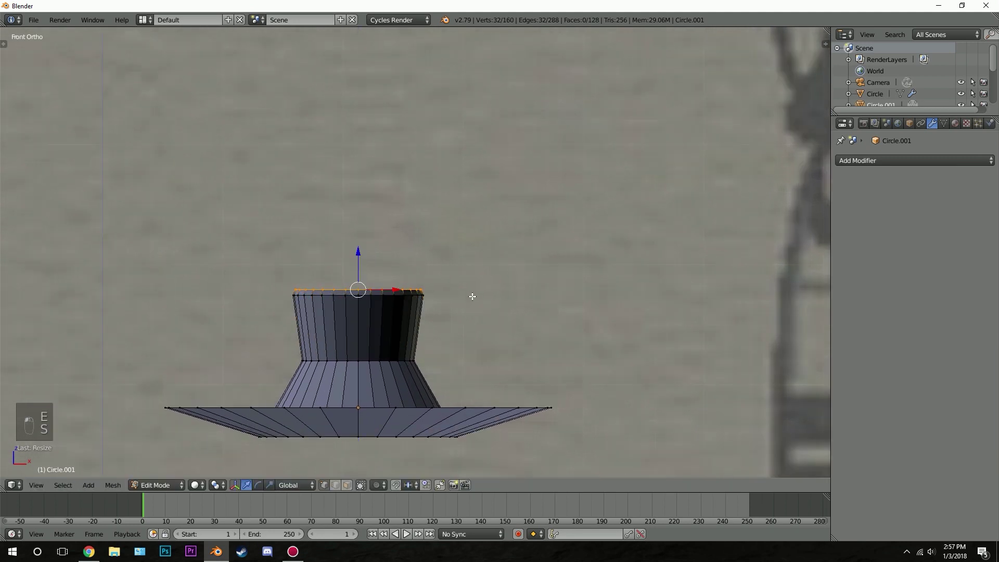
pyautogui.scroll(2, 472, 297)
# - Round the top with three inward-stepped rings and cap it with a face
pyautogui.press('e')
pyautogui.rightClick(472, 290)
pyautogui.press('s')
pyautogui.click(513, 268)
pyautogui.press('e')
pyautogui.rightClick(510, 264)
pyautogui.press('s')
pyautogui.click(504, 262)
pyautogui.press('e')
pyautogui.rightClick(505, 257)
pyautogui.press('s')
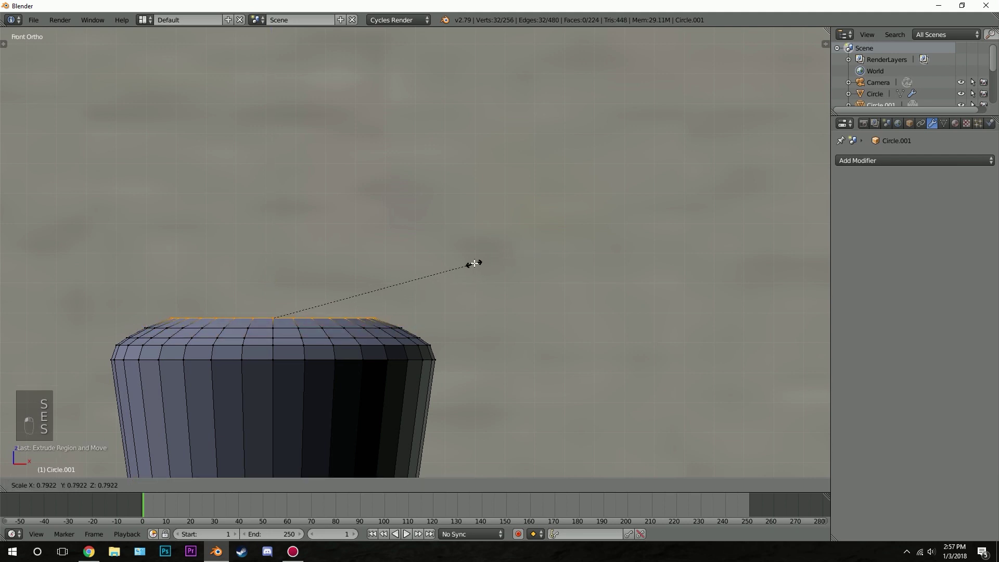
pyautogui.click(475, 264)
pyautogui.moveTo(434, 281); pyautogui.dragTo(406, 303, button='middle')
pyautogui.press('f')
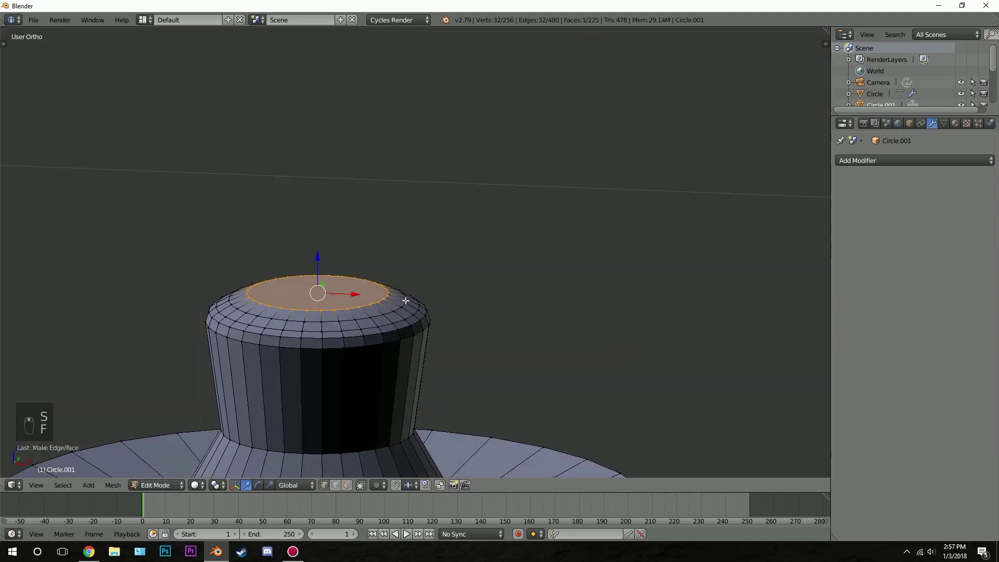
# - Extrude the brim's outer rim loop downward to form the cylindrical base wall
pyautogui.press('Tab')
pyautogui.scroll(-5, 404, 312)
pyautogui.press('a')
pyautogui.press('a')
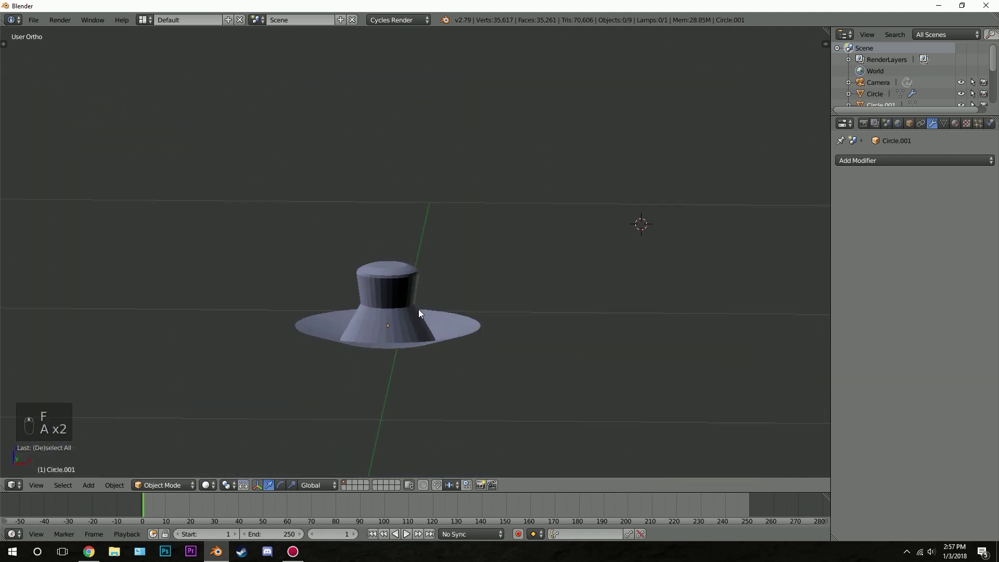
pyautogui.press('KP_1')
pyautogui.scroll(3, 429, 333)
pyautogui.rightClick(426, 358)
pyautogui.press('Tab')
pyautogui.scroll(-3, 454, 361)
pyautogui.moveTo(454, 361); pyautogui.dragTo(459, 380, button='middle')
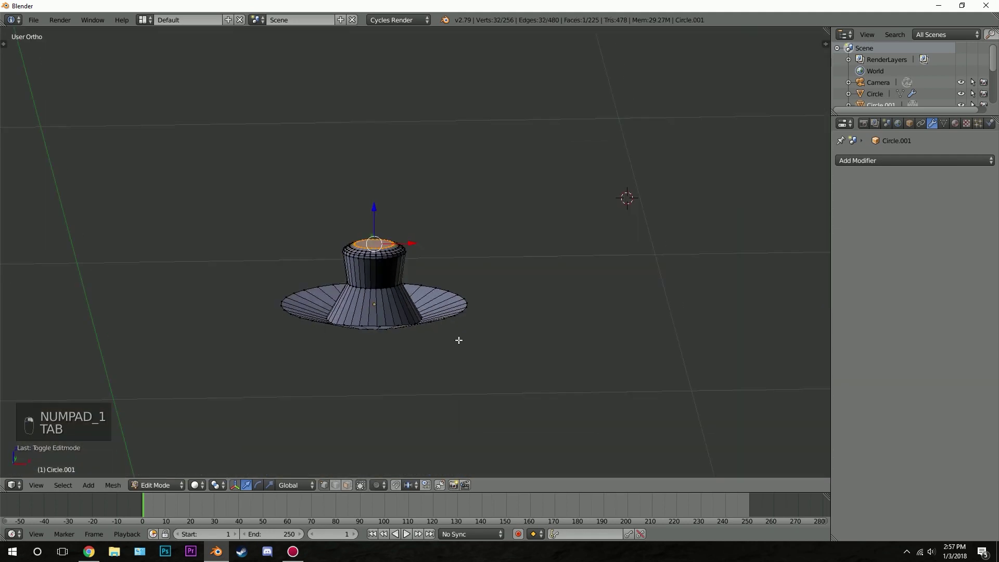
pyautogui.keyDown('alt'); pyautogui.rightClick(471, 303); pyautogui.keyUp('alt')
pyautogui.press('e')
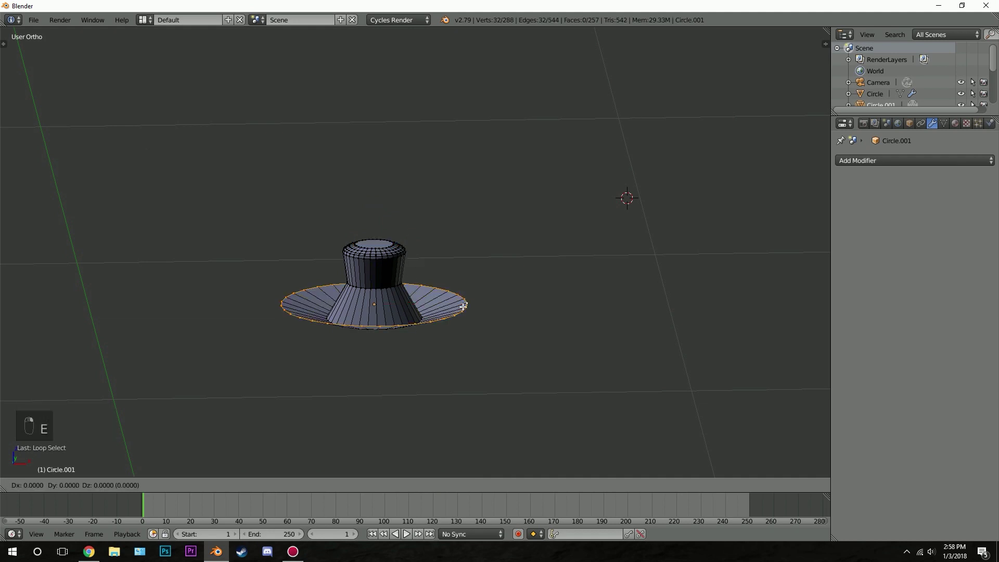
pyautogui.click(397, 327)
pyautogui.press('Tab')
pyautogui.scroll(-2, 397, 323)
pyautogui.moveTo(397, 324)
pyautogui.mouseDown(button='middle')
pyautogui.moveTo(340, 330)
pyautogui.moveTo(326, 272)
pyautogui.moveTo(309, 355)
pyautogui.moveTo(359, 312)
pyautogui.mouseUp(button='middle')
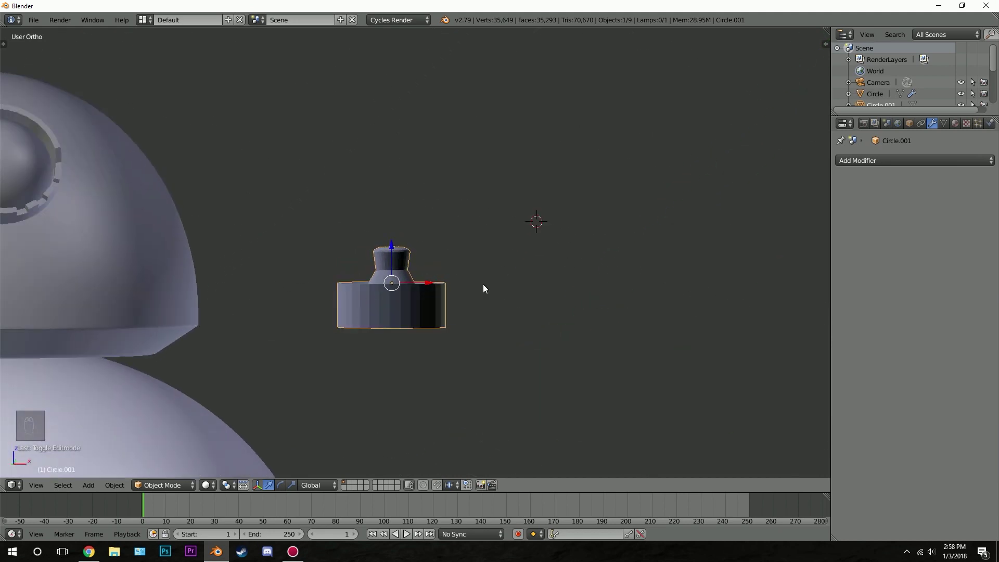
# - Recalculate the whole mesh's normals with Ctrl+N so the faces shade evenly
pyautogui.press('Tab')
pyautogui.press('a')
pyautogui.press('a')
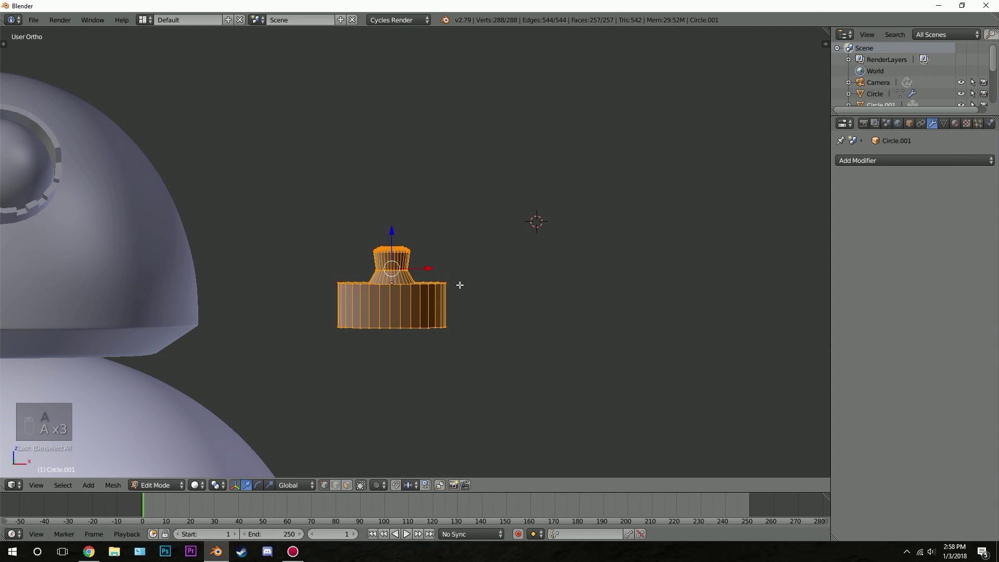
pyautogui.hotkey('ctrl', 'n')
pyautogui.press('Tab')
pyautogui.moveTo(454, 261); pyautogui.dragTo(418, 287, button='middle')
pyautogui.press('KP_1')
pyautogui.keyDown('shift'); pyautogui.moveTo(446, 208); pyautogui.dragTo(273, 271, button='middle'); pyautogui.keyUp('shift')
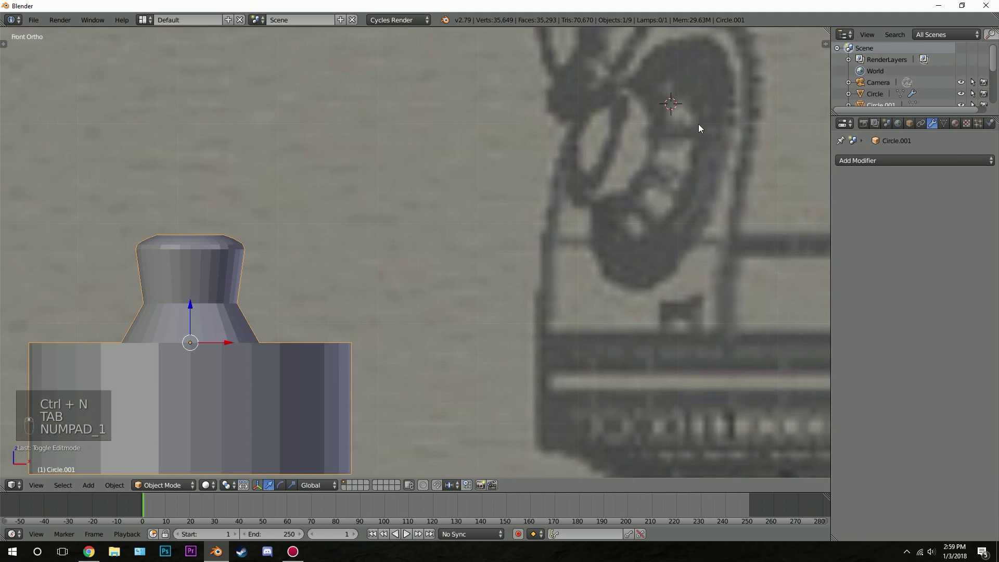
pyautogui.scroll(-1, 669, 147)
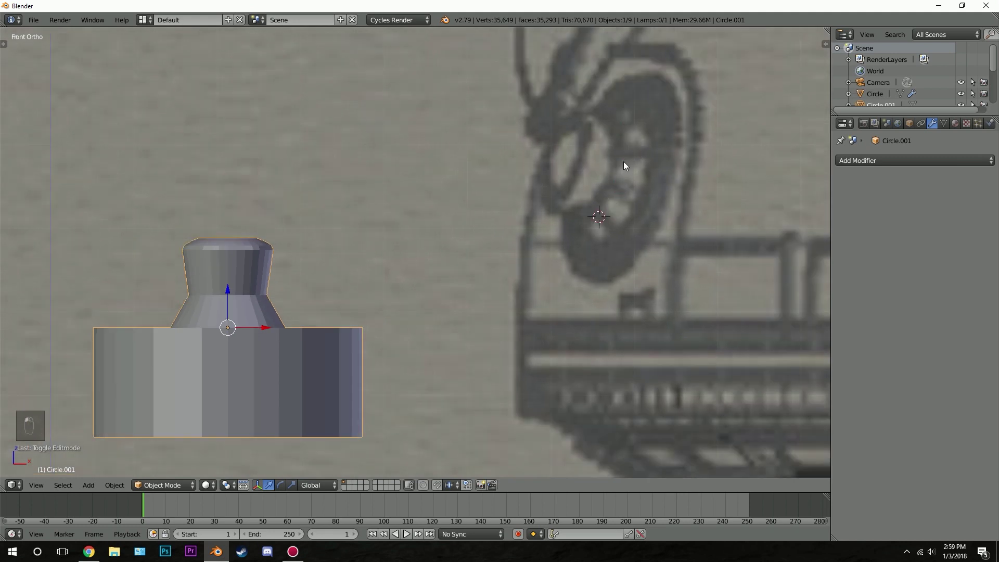
pyautogui.moveTo(345, 258); pyautogui.dragTo(392, 264, button='middle')
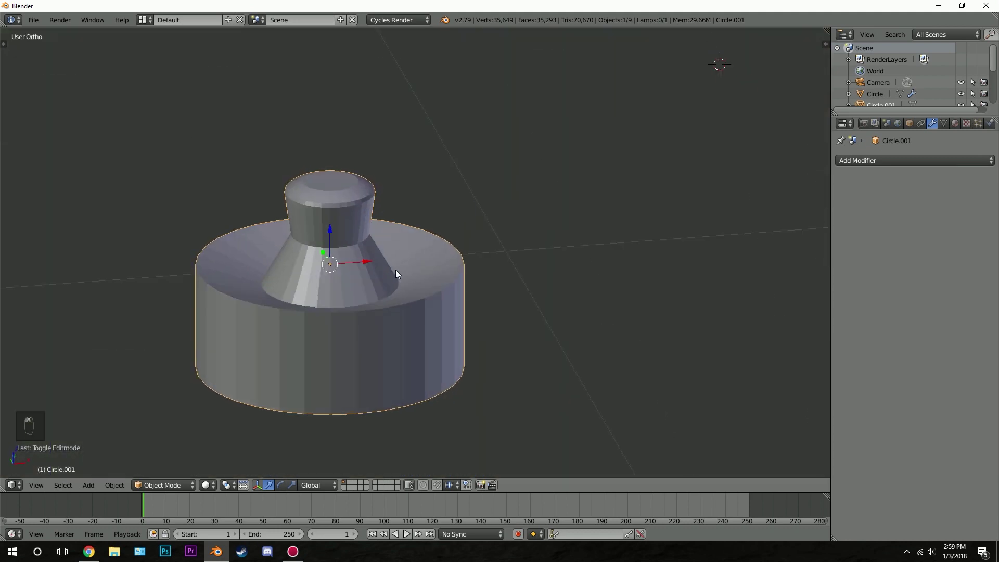
pyautogui.scroll(4, 392, 291)
pyautogui.press('Tab')
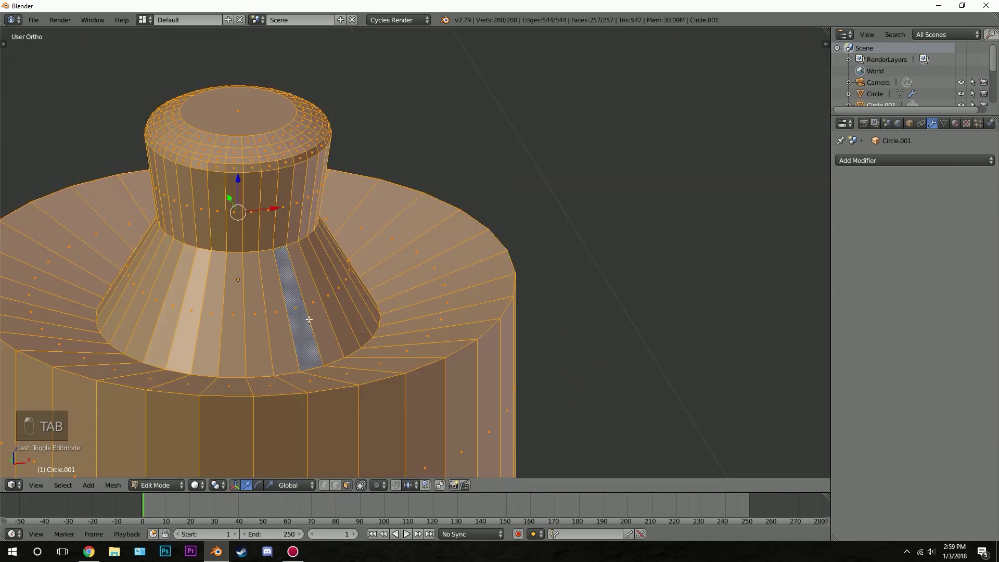
# - Individually inset the cone's face loop, extrude the insets and scale them into recessed vertical grooves
pyautogui.press('a')
pyautogui.keyDown('shift'); pyautogui.moveTo(333, 312); pyautogui.dragTo(406, 267, button='middle'); pyautogui.keyUp('shift')
pyautogui.keyDown('alt'); pyautogui.click(414, 256); pyautogui.keyUp('alt')
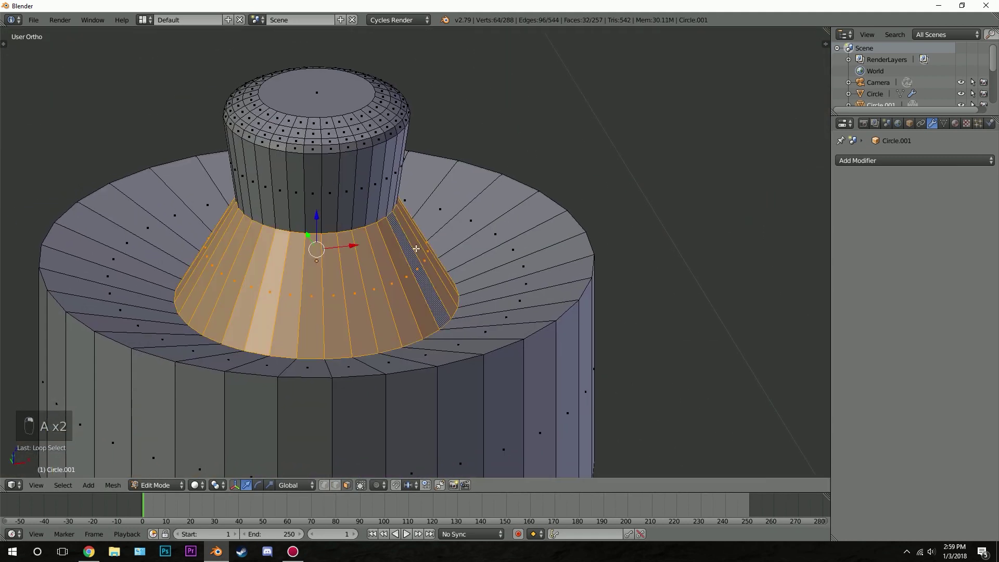
pyautogui.press('i')
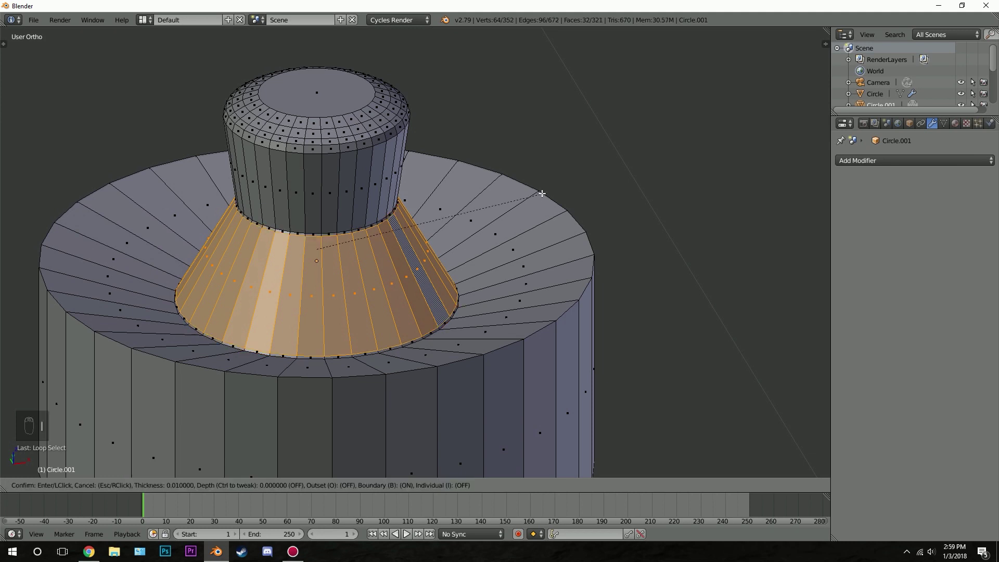
pyautogui.click(481, 203)
pyautogui.scroll(2, 449, 253)
pyautogui.press('e')
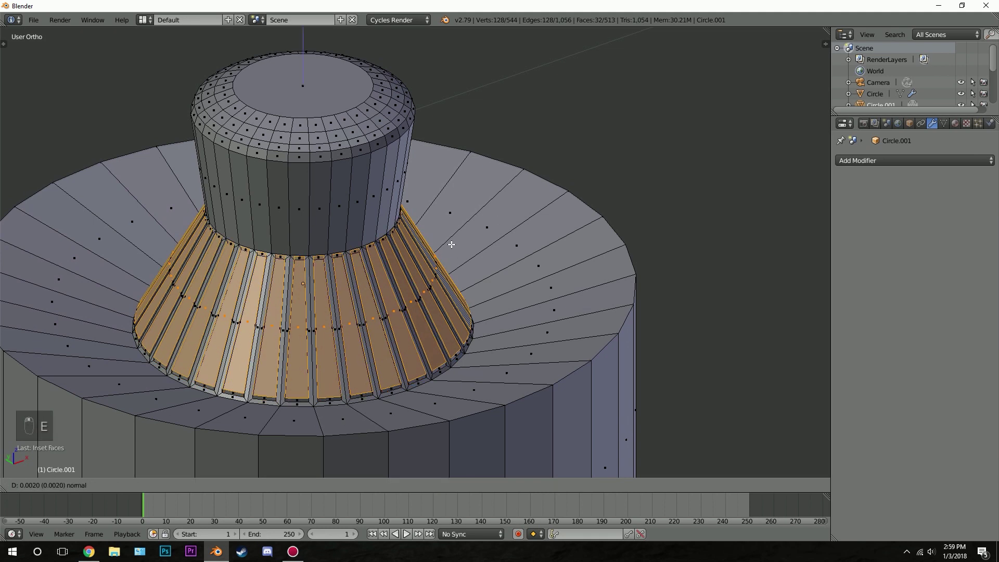
pyautogui.click(455, 253)
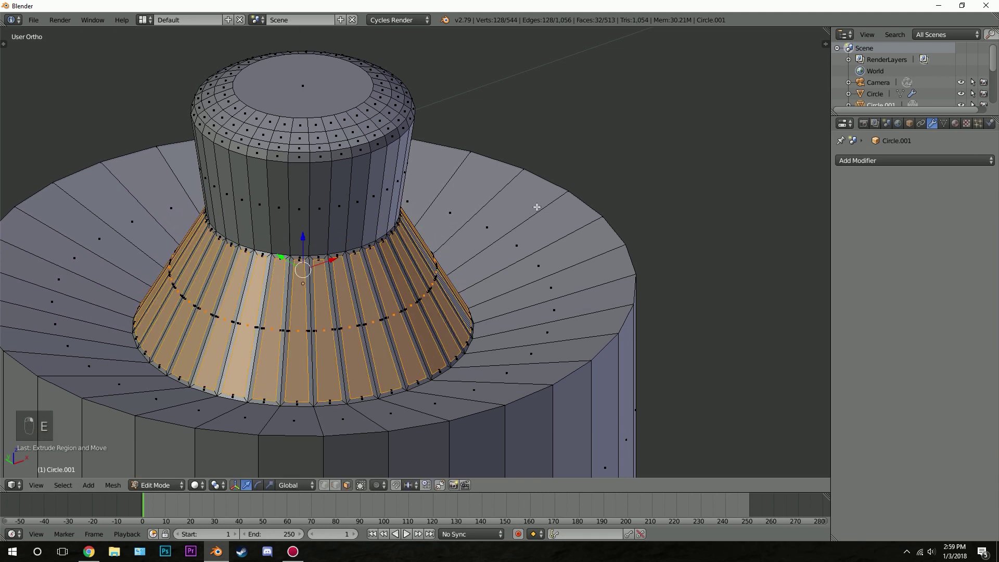
pyautogui.press('s')
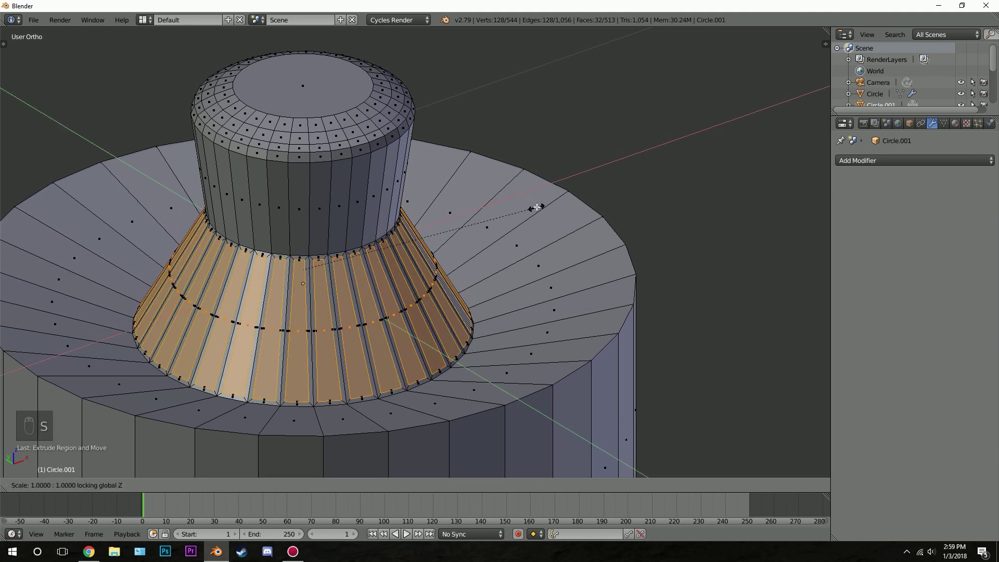
pyautogui.click(542, 208)
pyautogui.press('Tab')
pyautogui.scroll(-2, 531, 225)
pyautogui.moveTo(532, 226); pyautogui.dragTo(389, 212, button='middle')
pyautogui.moveTo(356, 265); pyautogui.dragTo(503, 261, button='middle')
pyautogui.scroll(-4, 502, 260)
# - Apply Shade Smooth to the antenna-base piece
pyautogui.press('KP_1')
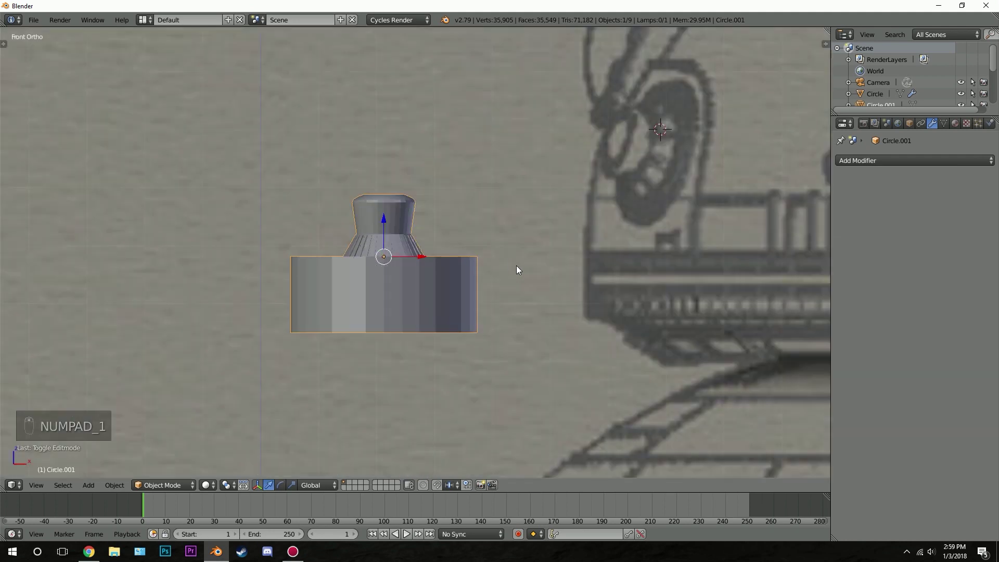
pyautogui.keyDown('shift'); pyautogui.moveTo(659, 151); pyautogui.dragTo(560, 156, button='middle'); pyautogui.keyUp('shift')
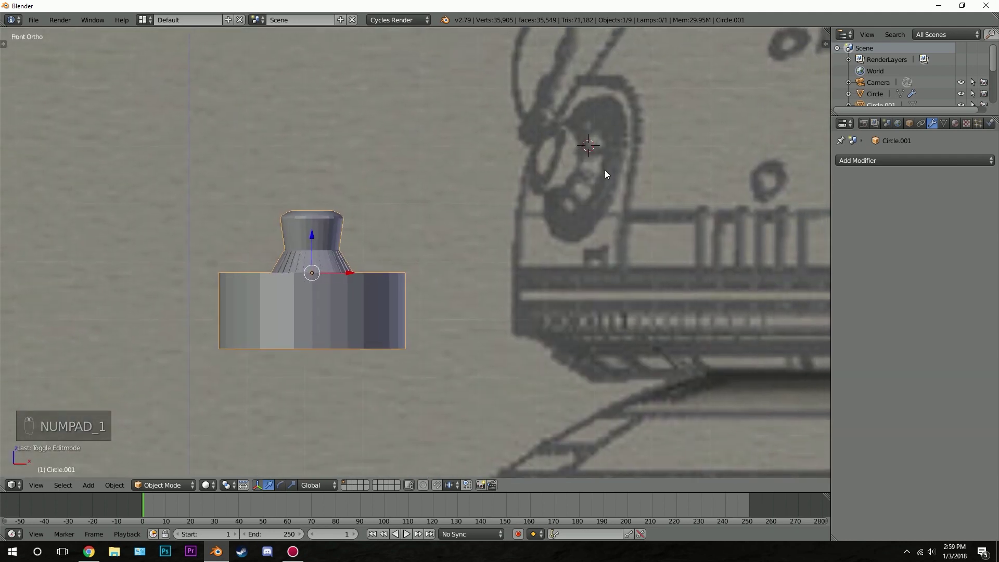
pyautogui.moveTo(428, 188); pyautogui.dragTo(443, 240, button='middle')
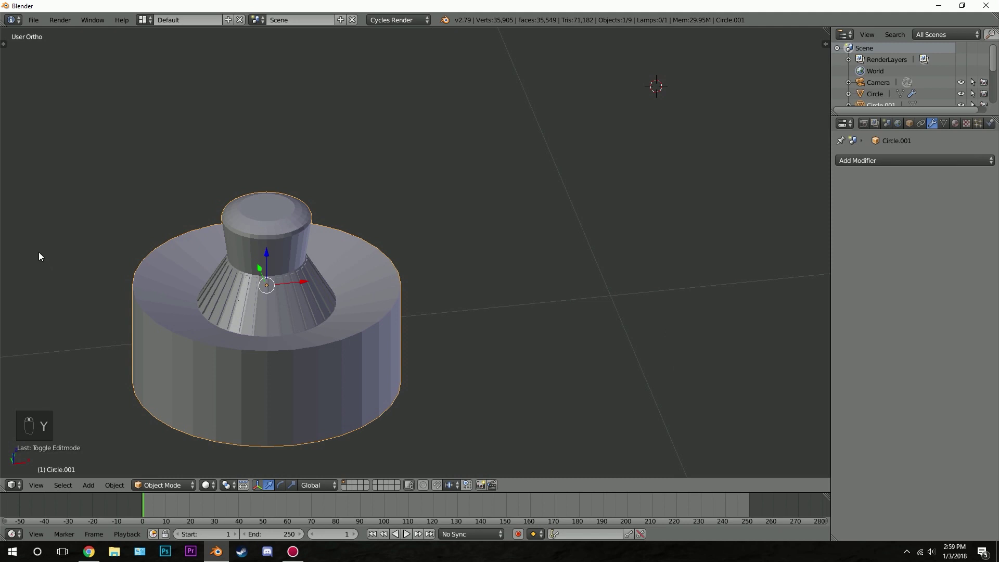
pyautogui.press('t')
pyautogui.click(32, 199)
pyautogui.press('t')
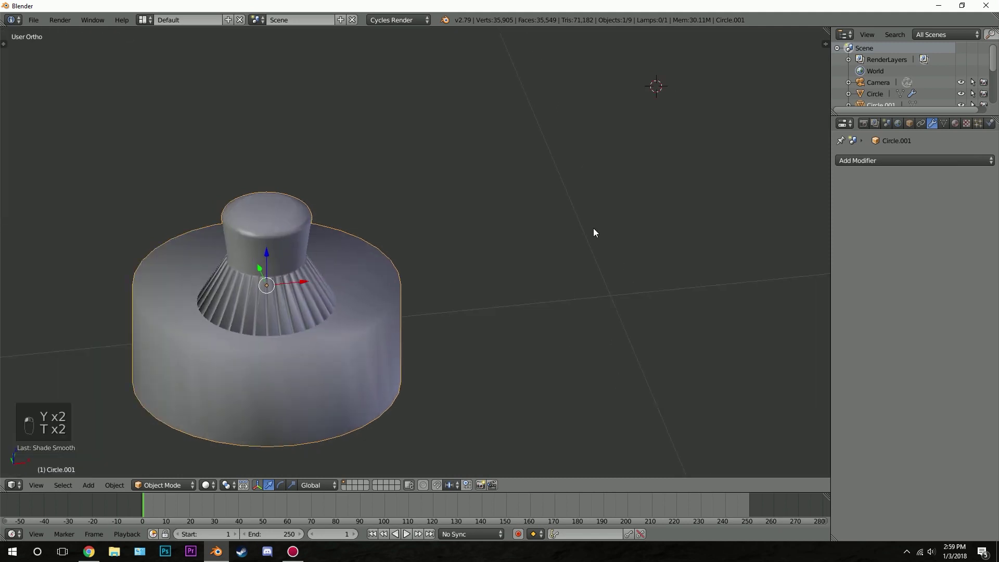
# - Add an Edge Split modifier at its default 30° split angle and deselect the piece
pyautogui.click(882, 160)
pyautogui.click(770, 249)
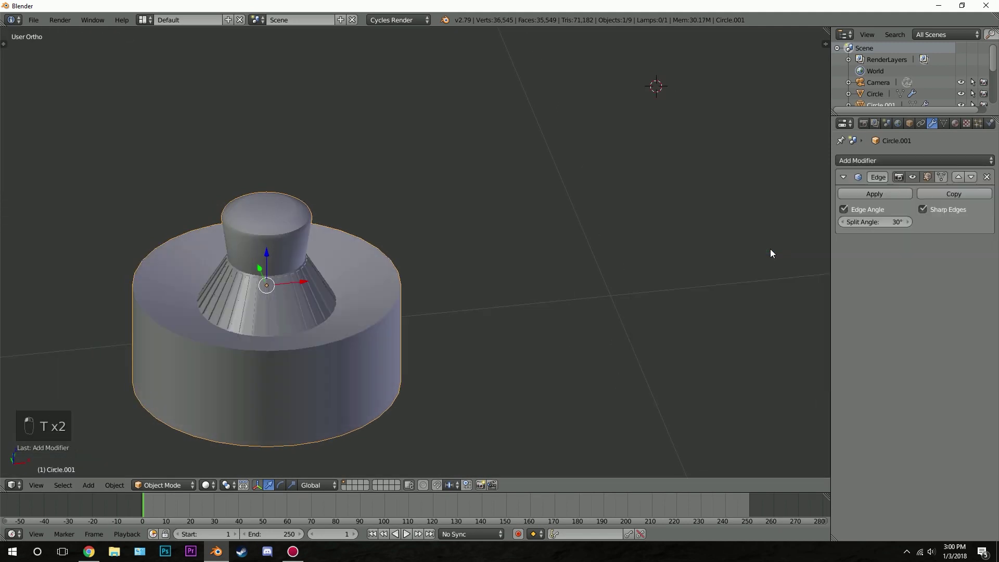
pyautogui.press('Tab')
pyautogui.scroll(-3, 423, 305)
pyautogui.press('Tab')
pyautogui.moveTo(424, 305); pyautogui.dragTo(403, 289, button='middle')
pyautogui.press('a')
pyautogui.press('a')
pyautogui.press('a')
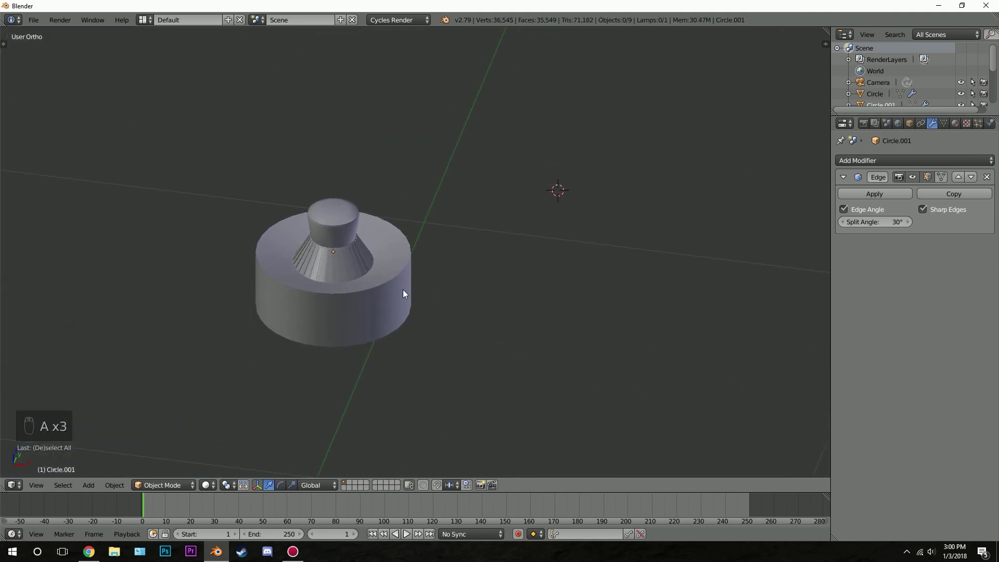
pyautogui.press('KP_1')
# - Move Circle.001 onto the front of the dome and trackball-rotate it to face outward
pyautogui.scroll(-4, 403, 289)
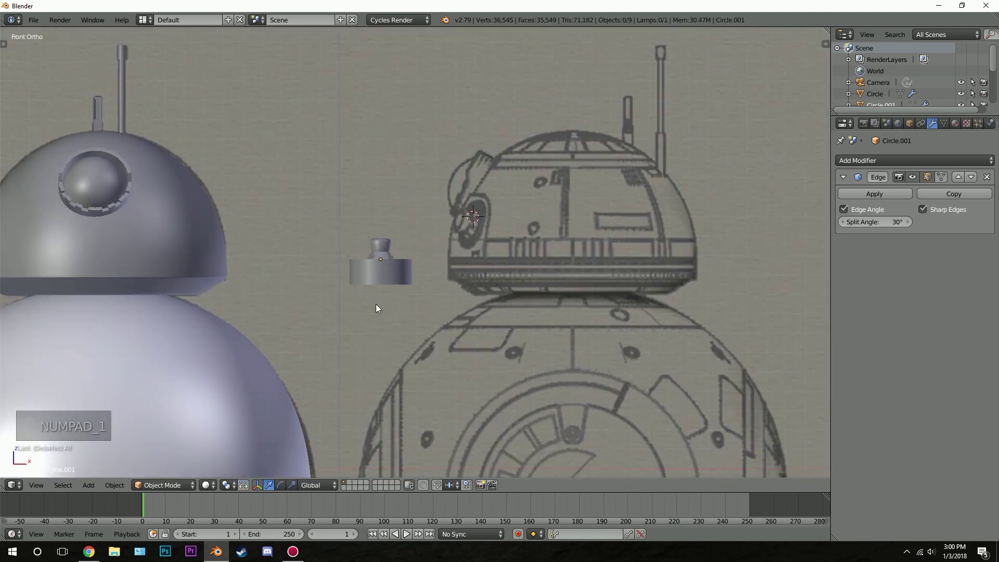
pyautogui.keyDown('shift'); pyautogui.moveTo(376, 304); pyautogui.dragTo(553, 321, button='middle'); pyautogui.keyUp('shift')
pyautogui.scroll(2, 235, 234)
pyautogui.press('r')
pyautogui.rightClick(557, 276)
pyautogui.press('g')
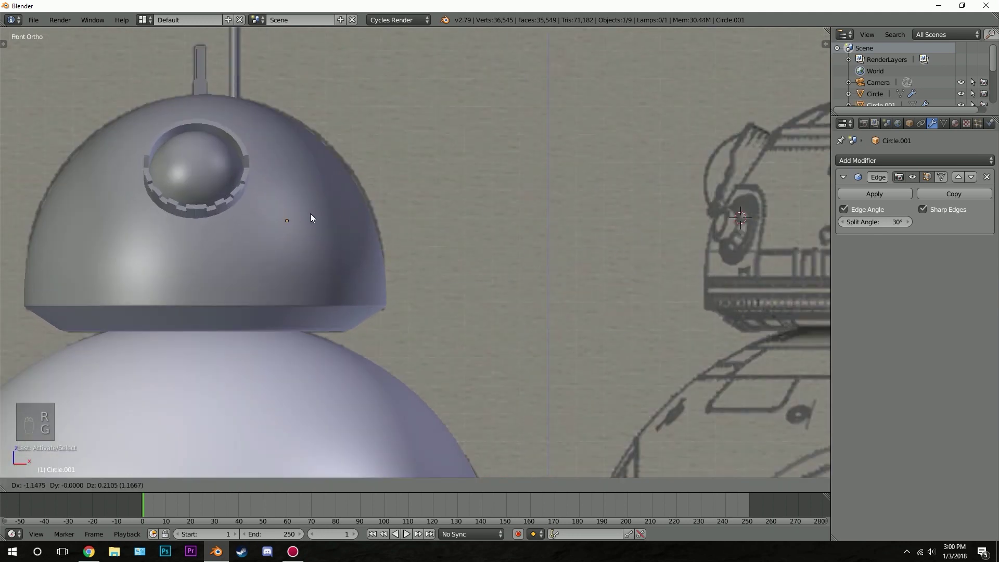
pyautogui.click(318, 216)
pyautogui.press('z')
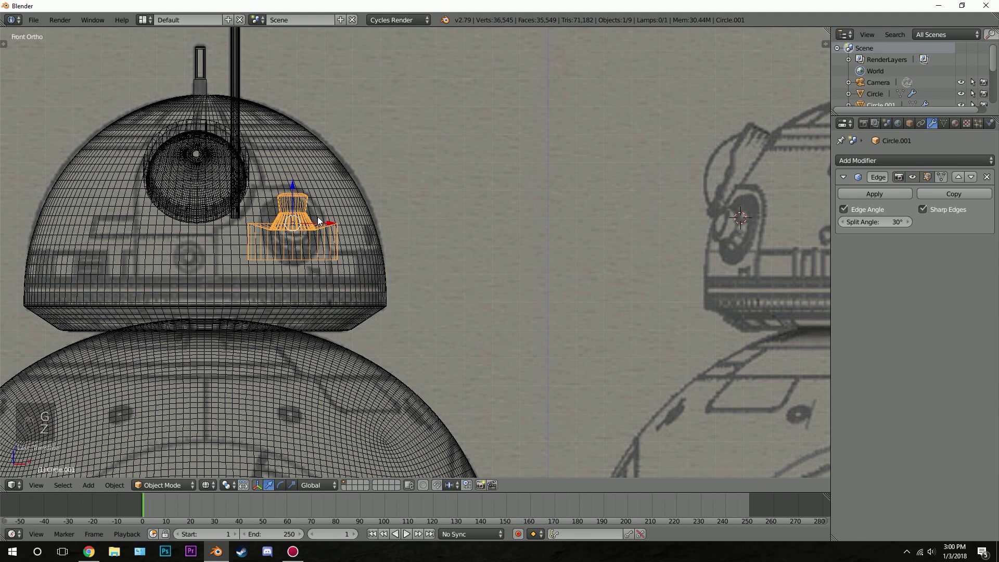
pyautogui.press('r')
pyautogui.press('r')
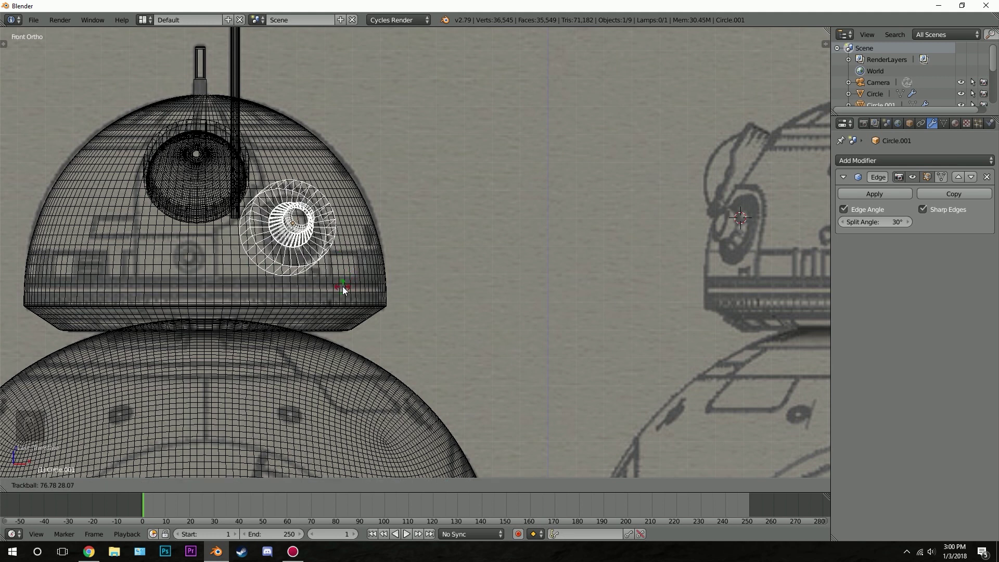
pyautogui.click(343, 287)
# - Scale the nozzle piece down and nudge it into place on the dome
pyautogui.scroll(3, 236, 206)
pyautogui.keyDown('shift'); pyautogui.moveTo(260, 206); pyautogui.dragTo(485, 296, button='middle'); pyautogui.keyUp('shift')
pyautogui.press('s')
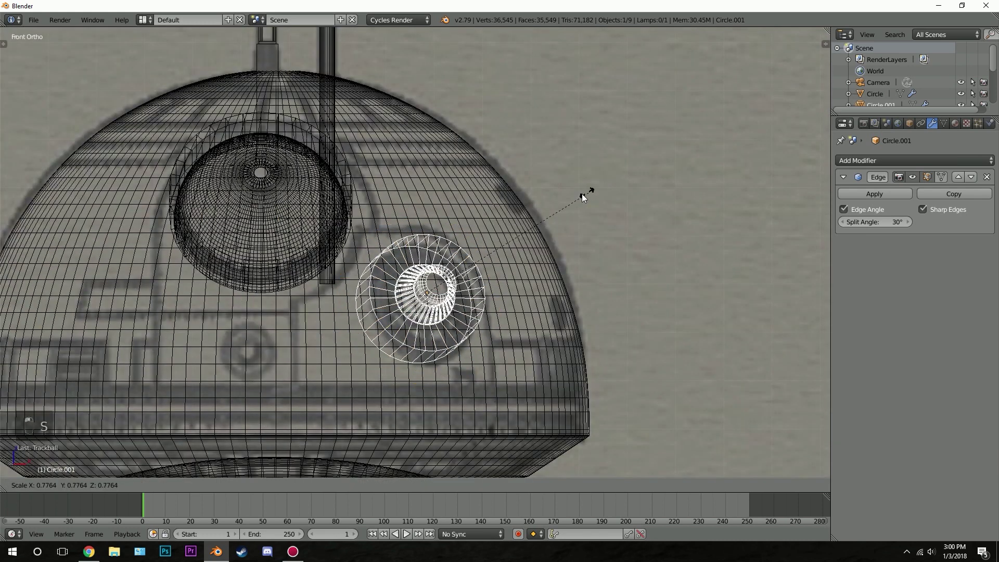
pyautogui.click(566, 211)
pyautogui.scroll(3, 512, 284)
pyautogui.press('g')
pyautogui.click(520, 301)
# - Fine-tune the piece's size and position to match the reference
pyautogui.press('s')
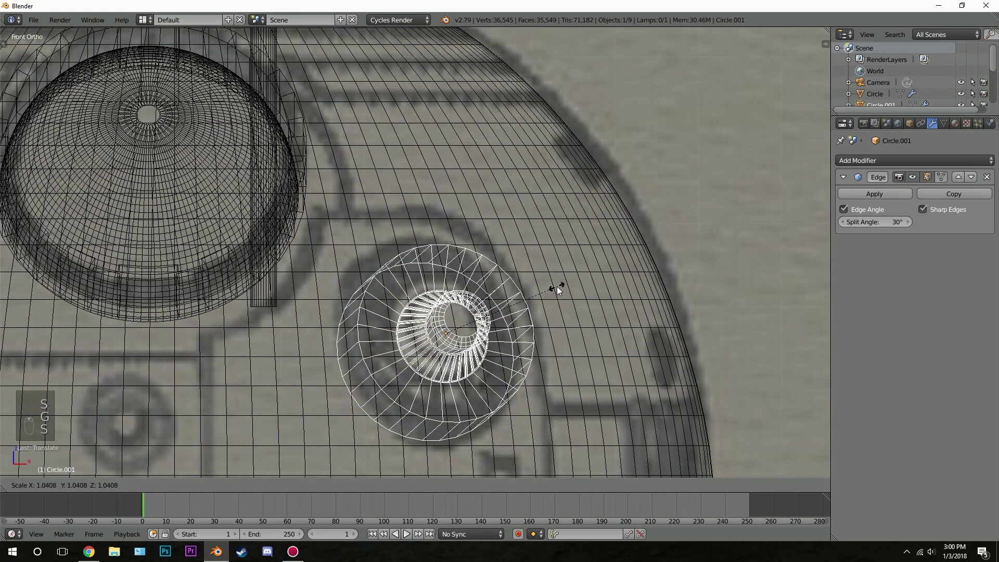
pyautogui.click(556, 286)
pyautogui.press('g')
pyautogui.click(555, 282)
pyautogui.press('s')
pyautogui.click(579, 280)
pyautogui.press('s')
pyautogui.click(573, 275)
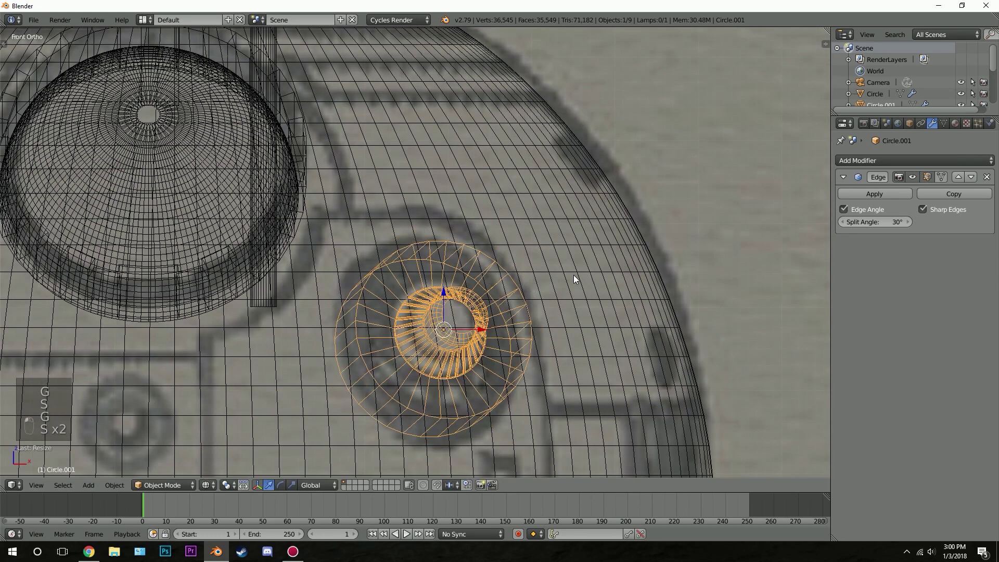
# - In top orthographic view, move the piece onto the dome's edge
pyautogui.press('KP_7')
pyautogui.scroll(-6, 575, 274)
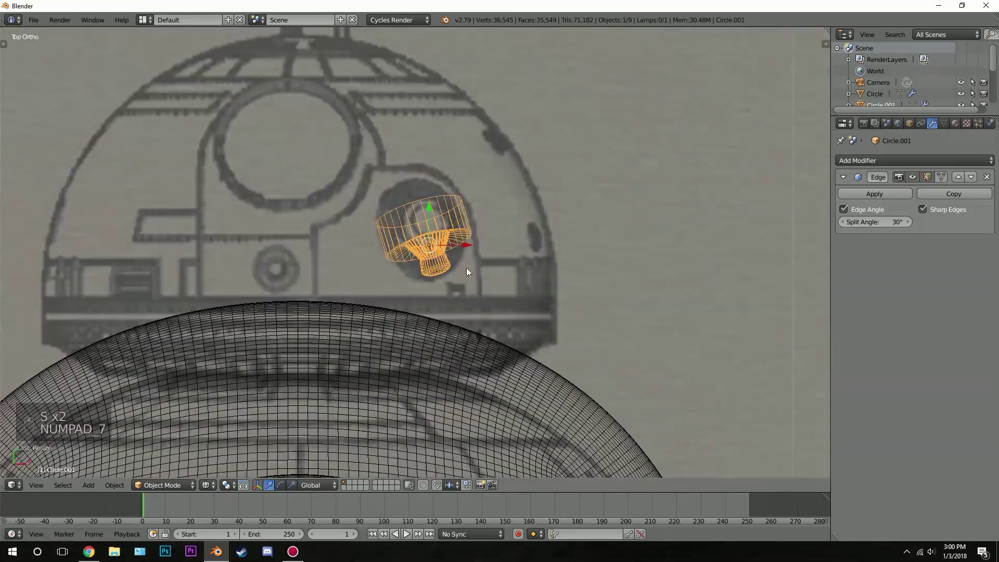
pyautogui.keyDown('shift'); pyautogui.moveTo(437, 294); pyautogui.dragTo(407, 144, button='middle'); pyautogui.keyUp('shift')
pyautogui.scroll(-5, 416, 166)
pyautogui.press('g')
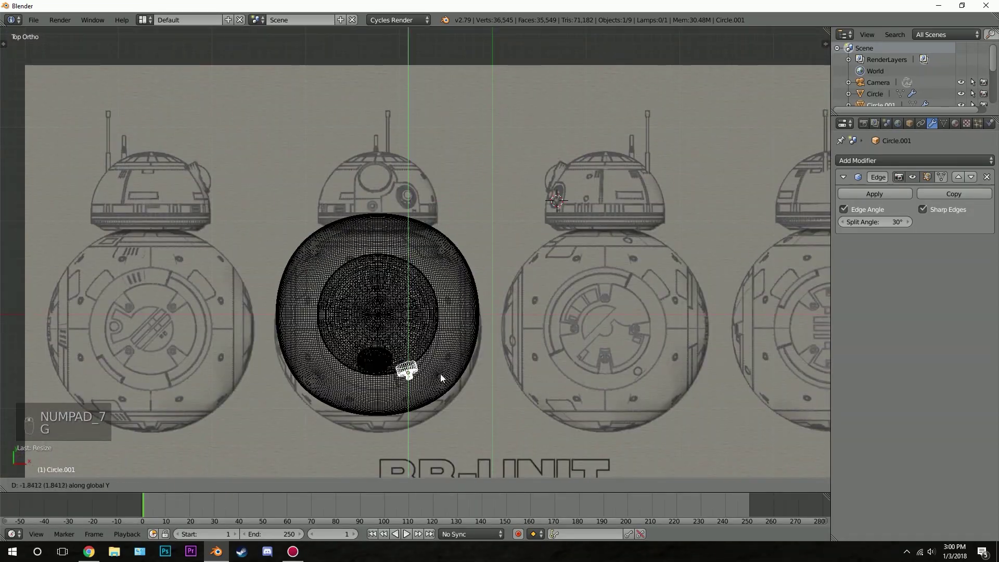
pyautogui.click(441, 379)
pyautogui.scroll(10, 450, 359)
# - Rotate the piece to follow the dome's curve, then inspect it in solid shading
pyautogui.press('r')
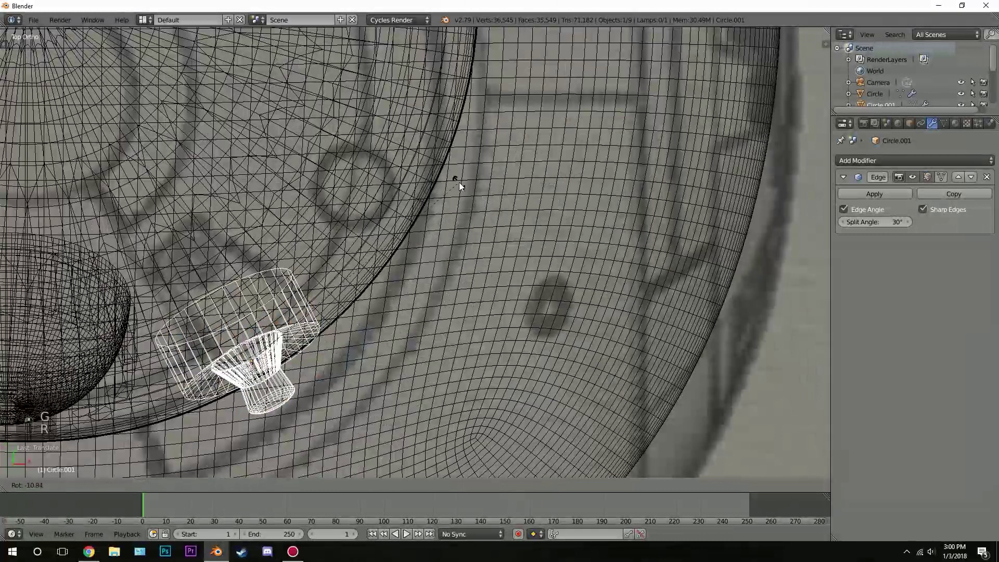
pyautogui.click(453, 184)
pyautogui.scroll(1, 416, 223)
pyautogui.press('z')
pyautogui.scroll(-2, 316, 311)
pyautogui.moveTo(310, 306)
pyautogui.mouseDown(button='middle')
pyautogui.moveTo(272, 226)
pyautogui.moveTo(329, 261)
pyautogui.moveTo(198, 212)
pyautogui.moveTo(194, 250)
pyautogui.mouseUp(button='middle')
pyautogui.scroll(-3, 330, 261)
pyautogui.scroll(6, 311, 163)
# - Rotate the nozzle piece again and check its seating from other angles
pyautogui.press('r')
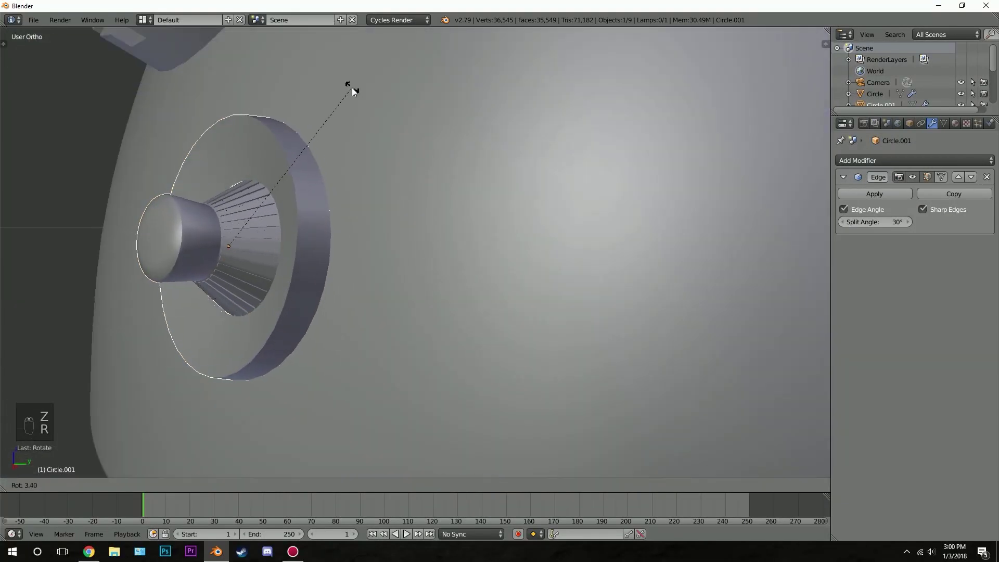
pyautogui.click(347, 90)
pyautogui.moveTo(346, 91); pyautogui.dragTo(354, 204, button='middle')
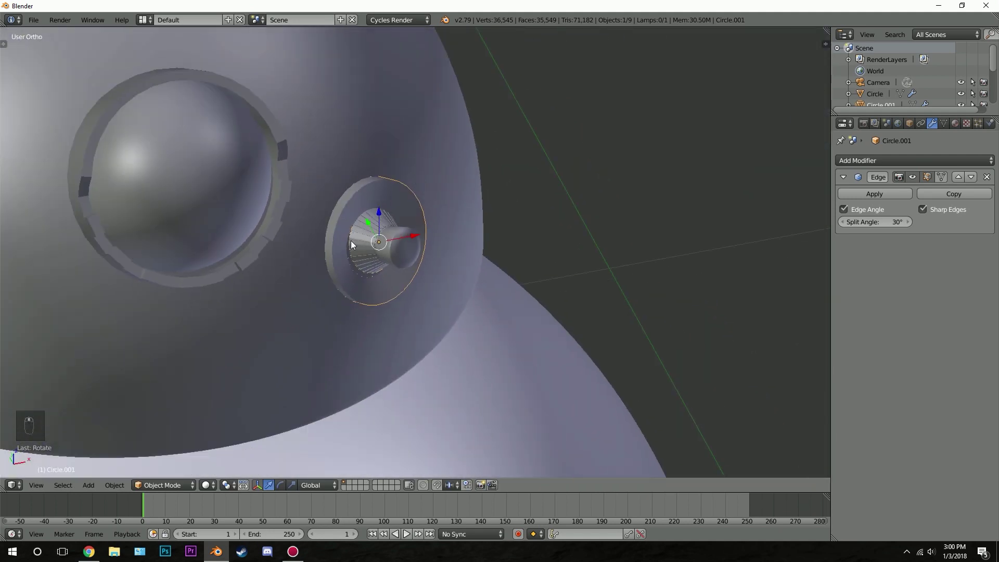
pyautogui.scroll(-4, 385, 208)
pyautogui.scroll(4, 403, 223)
pyautogui.scroll(4, 437, 232)
pyautogui.moveTo(415, 245); pyautogui.dragTo(571, 163, button='middle')
pyautogui.scroll(3, 436, 231)
# - Adjust the nozzle's depth in the dome along Z and rotate it slightly about Z
pyautogui.press('g')
pyautogui.press('z')
pyautogui.press('z')
pyautogui.click(448, 225)
pyautogui.scroll(-4, 448, 225)
pyautogui.press('r')
pyautogui.press('z')
pyautogui.click(519, 183)
pyautogui.scroll(-3, 462, 191)
# - Select only the nozzle piece and enter Edit Mode on its mesh
pyautogui.press('a')
pyautogui.scroll(-5, 461, 194)
pyautogui.scroll(3, 571, 162)
pyautogui.scroll(4, 571, 163)
pyautogui.rightClick(455, 154)
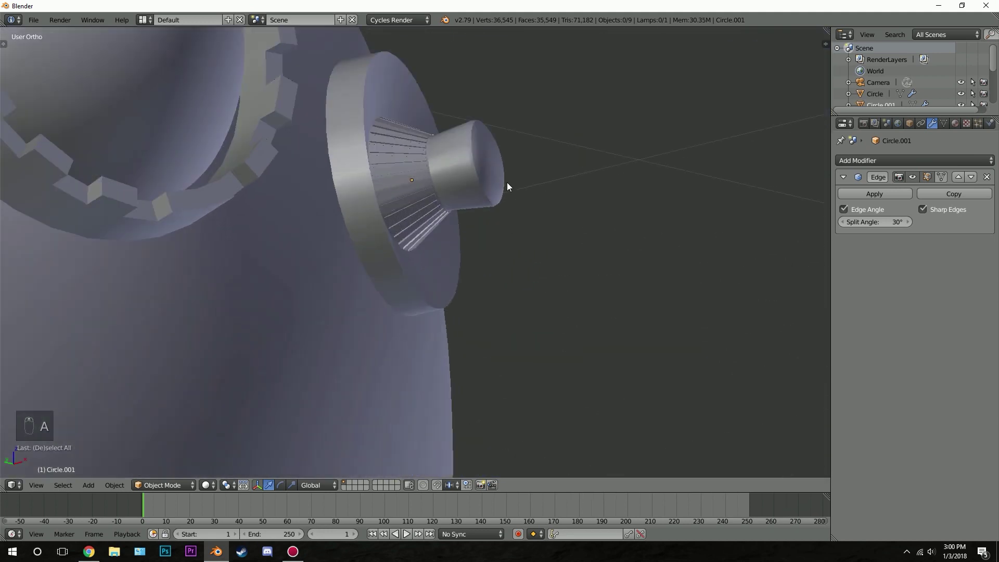
pyautogui.press('Tab')
pyautogui.scroll(3, 521, 202)
pyautogui.press('z')
pyautogui.press('z')
pyautogui.moveTo(521, 193); pyautogui.dragTo(520, 156, button='middle')
# - Box-select the nozzle's end cap faces, excluding the side faces
pyautogui.press('z')
pyautogui.press('a')
pyautogui.press('b')
pyautogui.moveTo(568, 51); pyautogui.dragTo(700, 230)
pyautogui.press('b')
pyautogui.moveTo(528, 88); pyautogui.dragTo(579, 270, button='middle')
pyautogui.press('b')
pyautogui.press('b')
pyautogui.moveTo(578, 184)
pyautogui.mouseDown(button='middle')
pyautogui.moveTo(589, 261)
pyautogui.moveTo(549, 203)
pyautogui.mouseUp(button='middle')
pyautogui.press('z')
# - Push the end cap inward, then return to Object Mode with nothing selected
pyautogui.press('g')
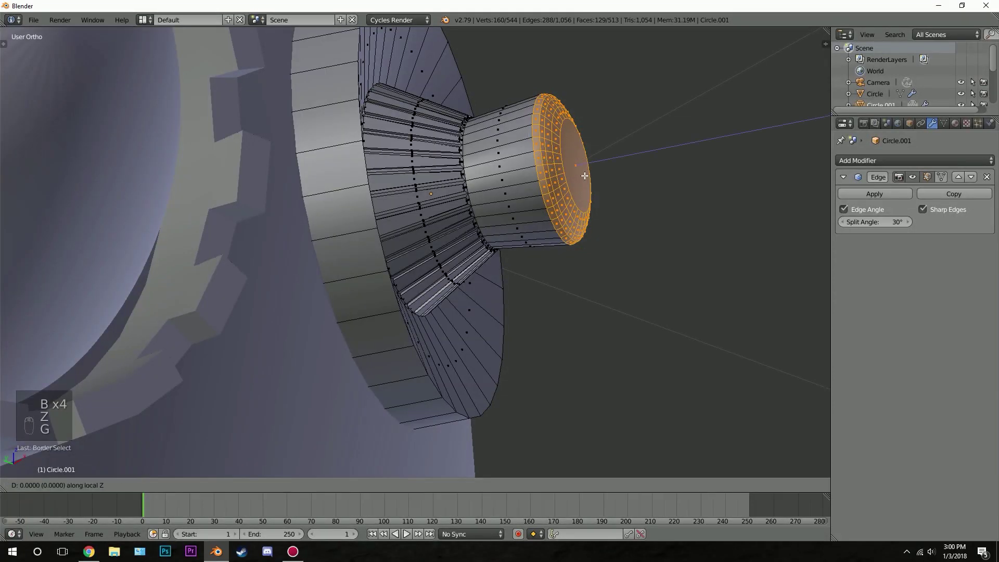
pyautogui.click(557, 186)
pyautogui.press('Tab')
pyautogui.press('a')
pyautogui.scroll(-3, 551, 188)
pyautogui.scroll(-3, 550, 188)
pyautogui.moveTo(549, 188); pyautogui.dragTo(539, 266, button='middle')
pyautogui.scroll(-8, 500, 206)
pyautogui.press('a')
pyautogui.press('a')
pyautogui.scroll(-2, 433, 245)
# - Save the project in the Desktop folder under the name 'BB8 Tutorial.blend'
pyautogui.scroll(2, 538, 266)
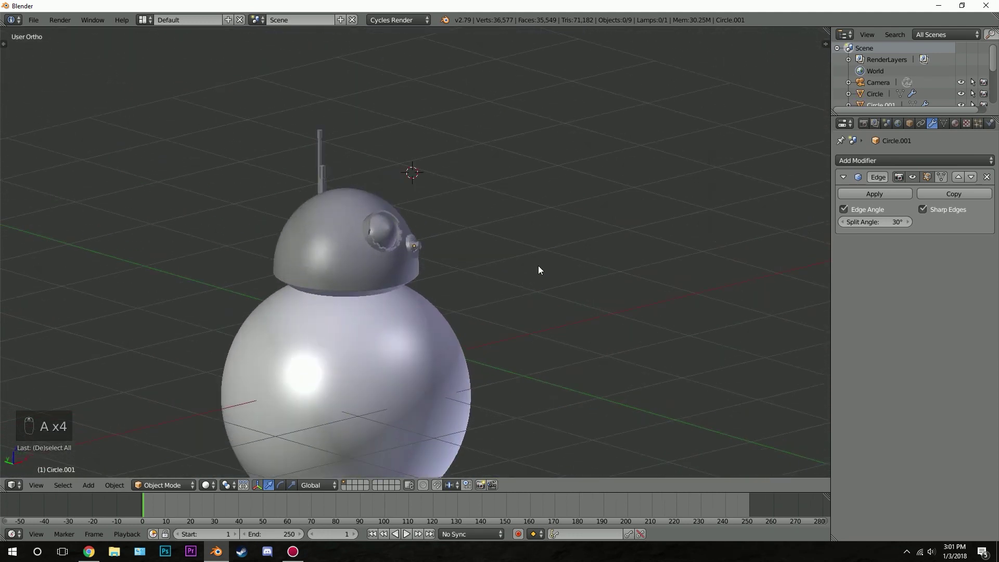
pyautogui.scroll(2, 548, 178)
pyautogui.moveTo(548, 178); pyautogui.dragTo(482, 197, button='middle')
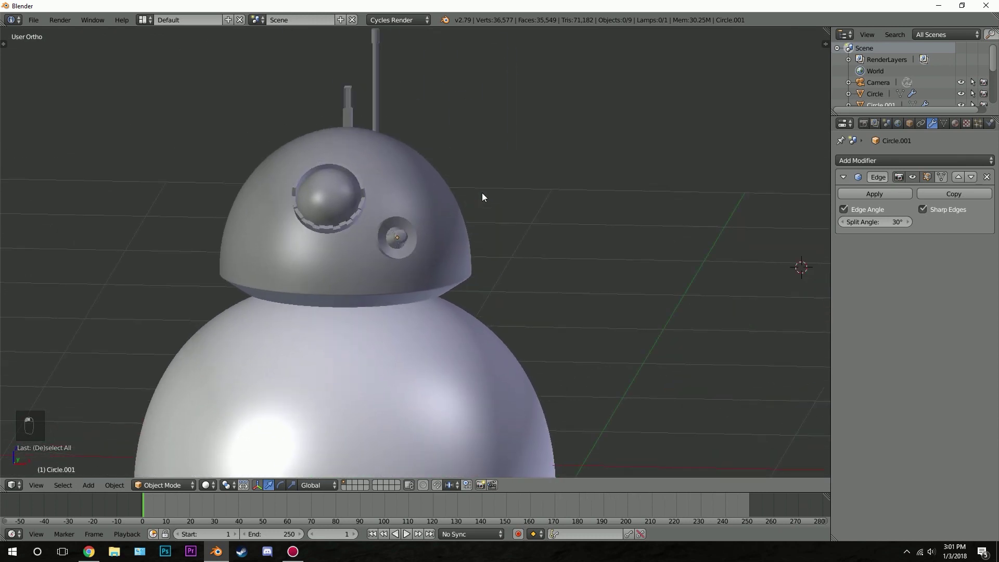
pyautogui.hotkey('ctrl', 's')
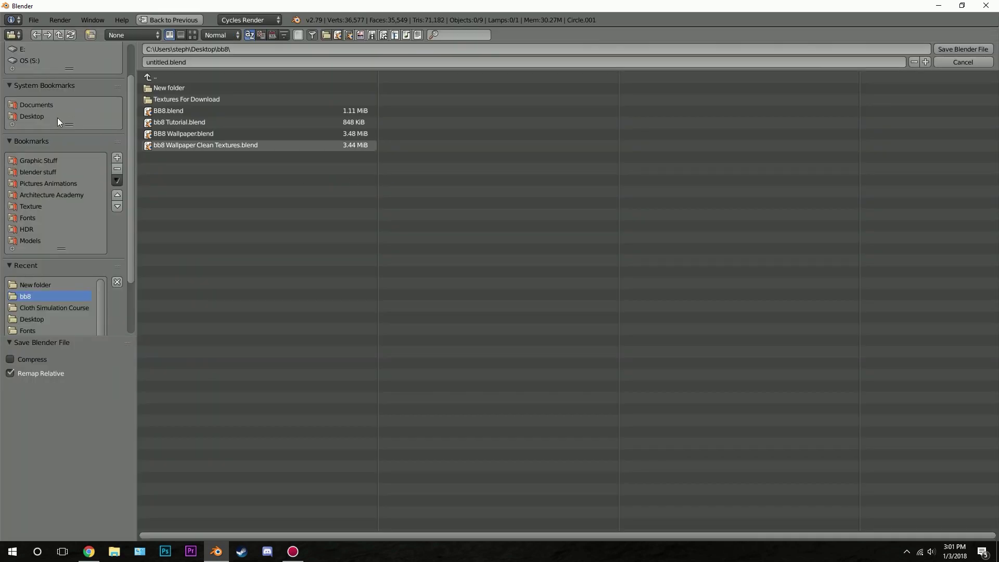
pyautogui.click(41, 117)
pyautogui.click(208, 60)
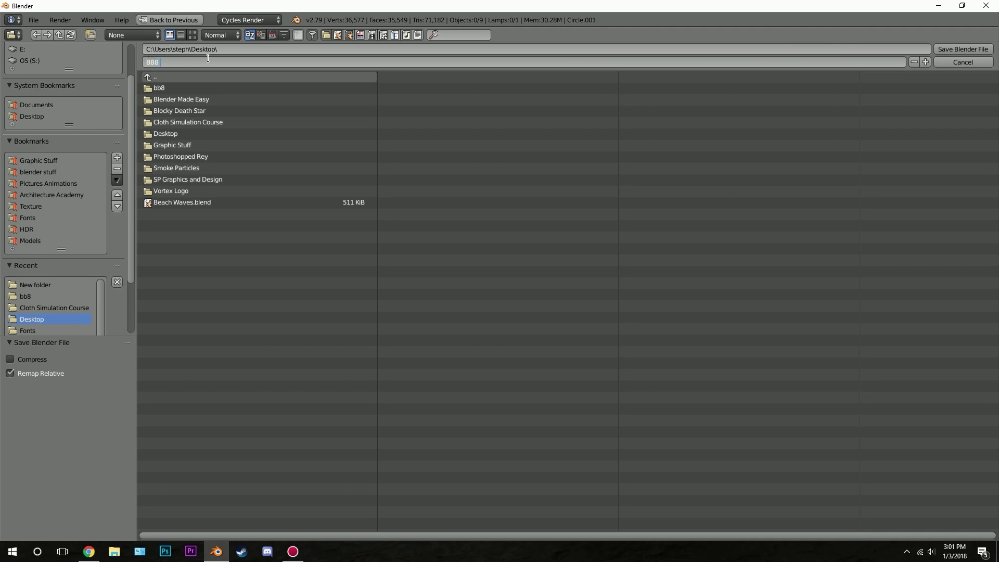
pyautogui.press('Return')
pyautogui.press('Return')
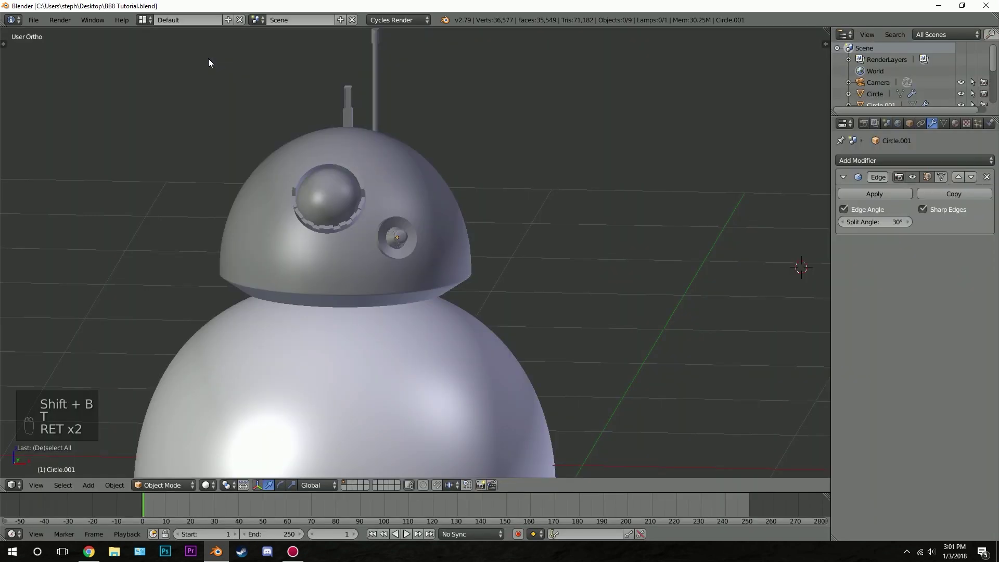
pyautogui.moveTo(281, 290); pyautogui.dragTo(348, 305, button='middle')
pyautogui.scroll(-3, 361, 282)
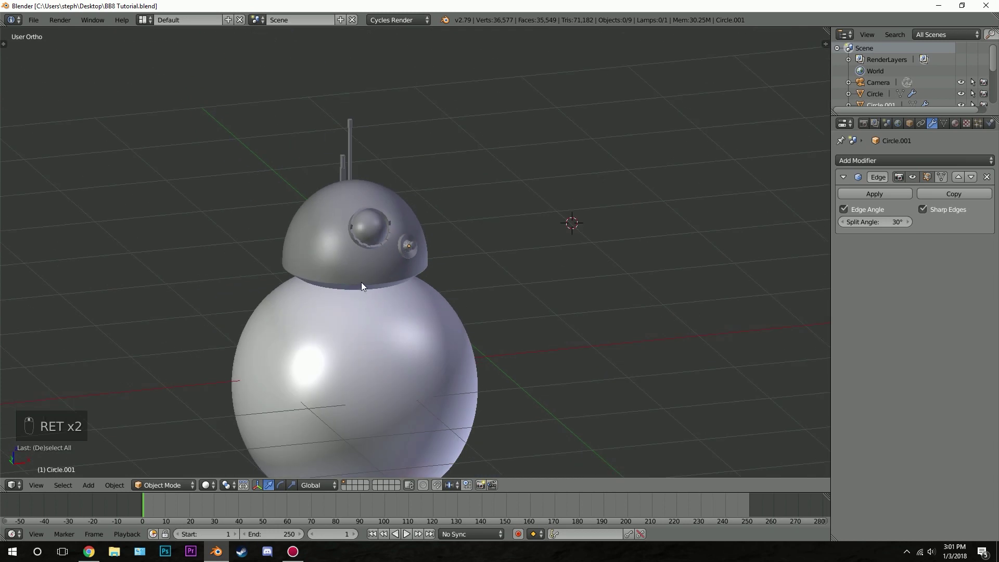
pyautogui.hotkey('shift', 'z')
pyautogui.scroll(2, 370, 281)
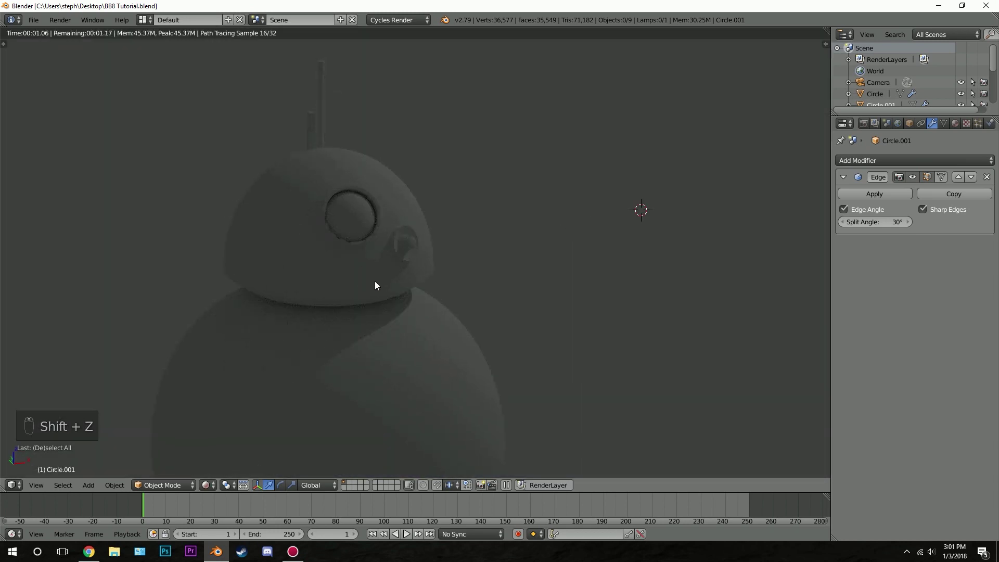
pyautogui.scroll(-2, 372, 281)
pyautogui.press('z')
pyautogui.press('z')
pyautogui.press('z')
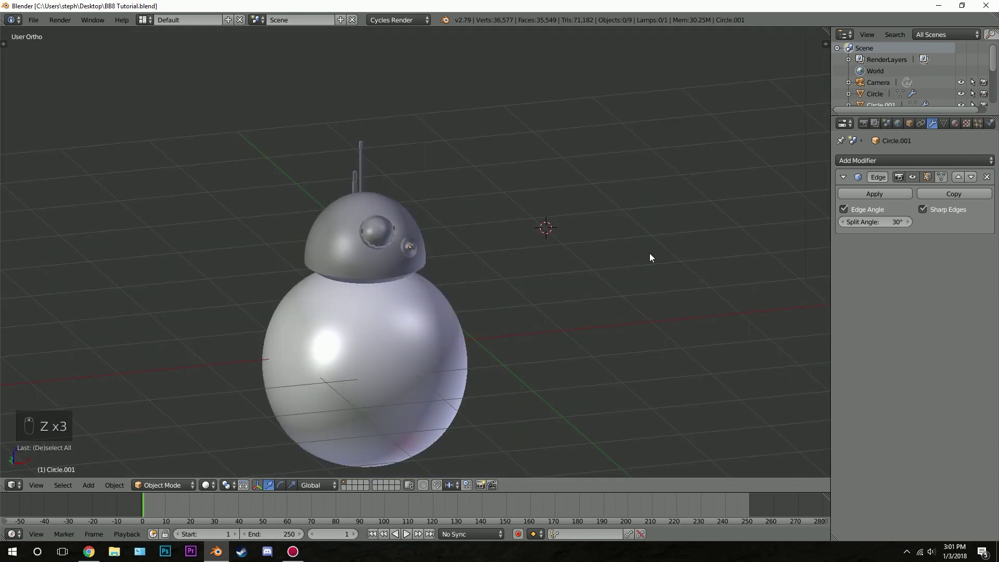
pyautogui.moveTo(614, 269); pyautogui.dragTo(601, 214, button='middle')
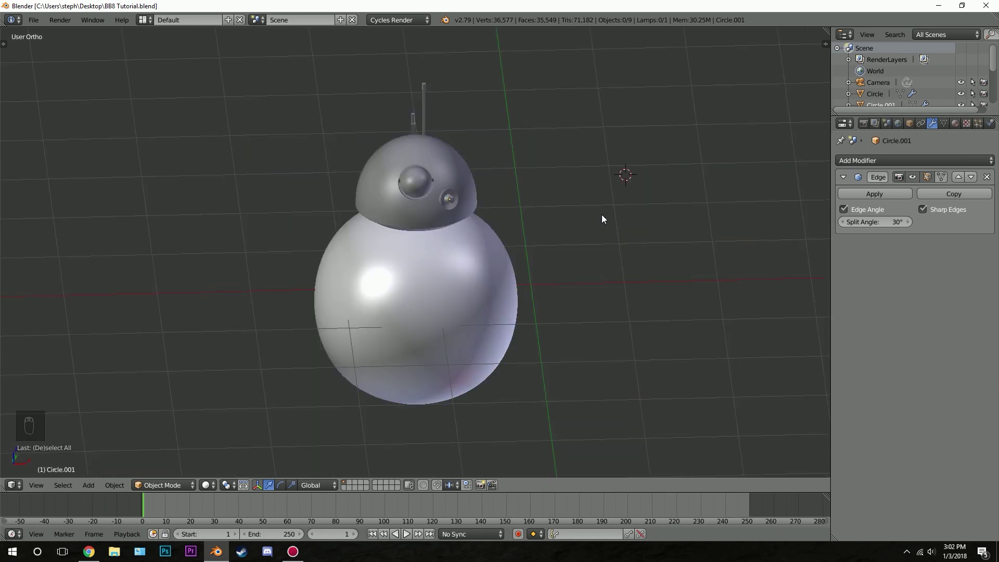
pyautogui.moveTo(600, 216); pyautogui.dragTo(513, 308, button='middle')
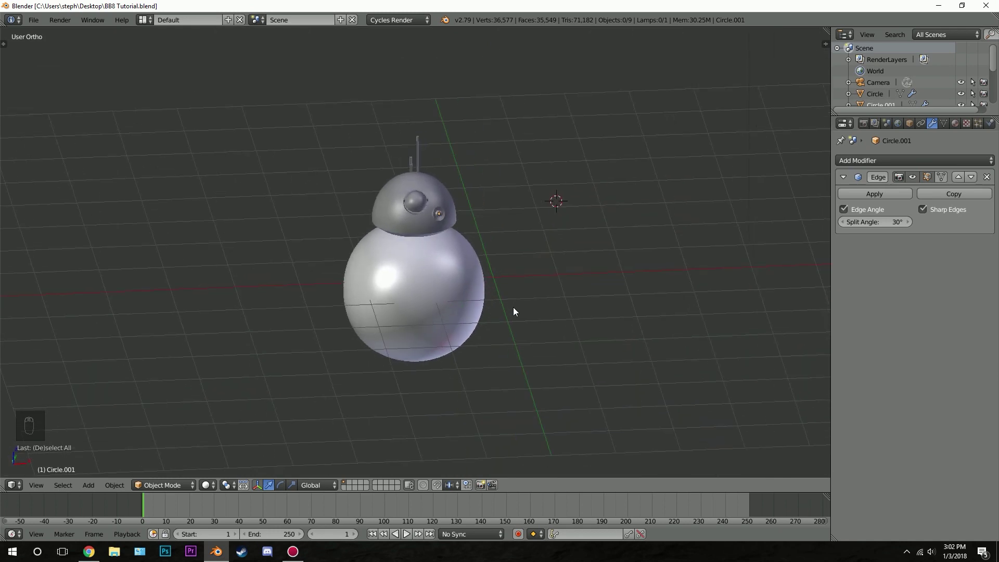